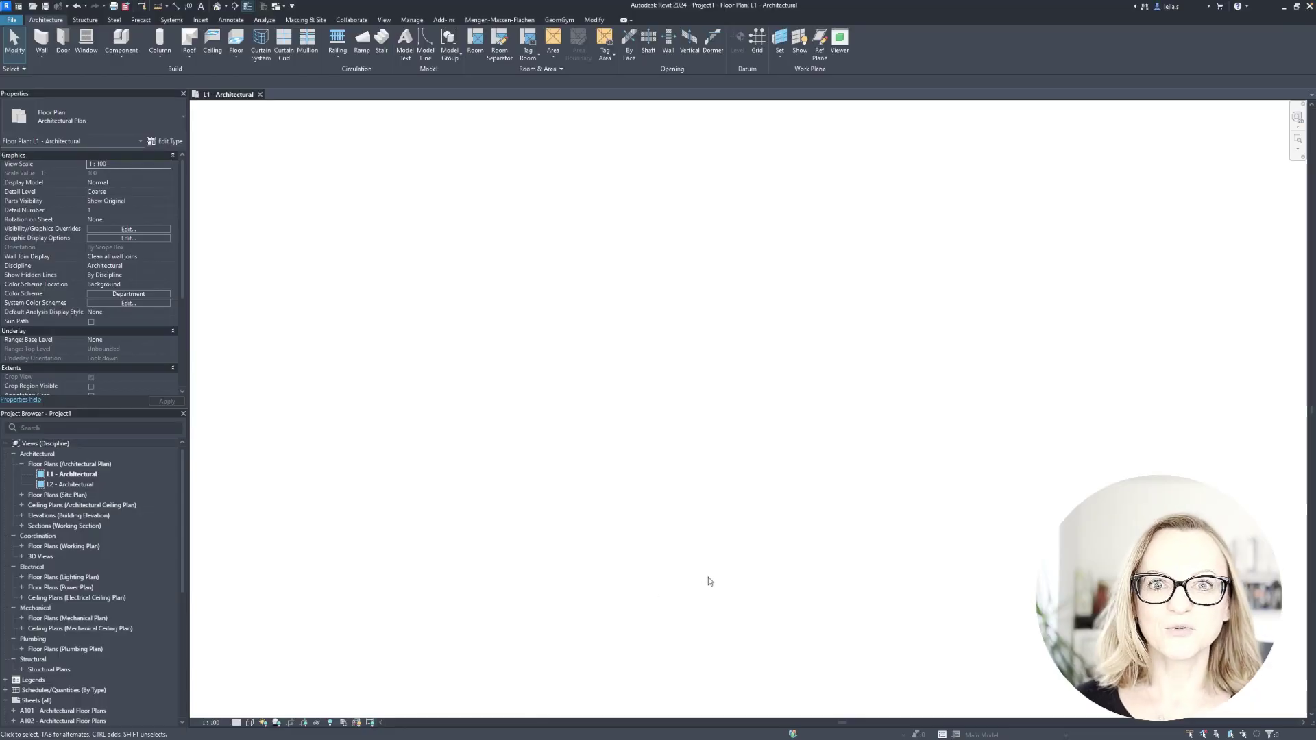
# Step: In VV, turn on Internal Origin, Project Base Point and Survey Point under Site
pyautogui.press('v')
pyautogui.press('v')
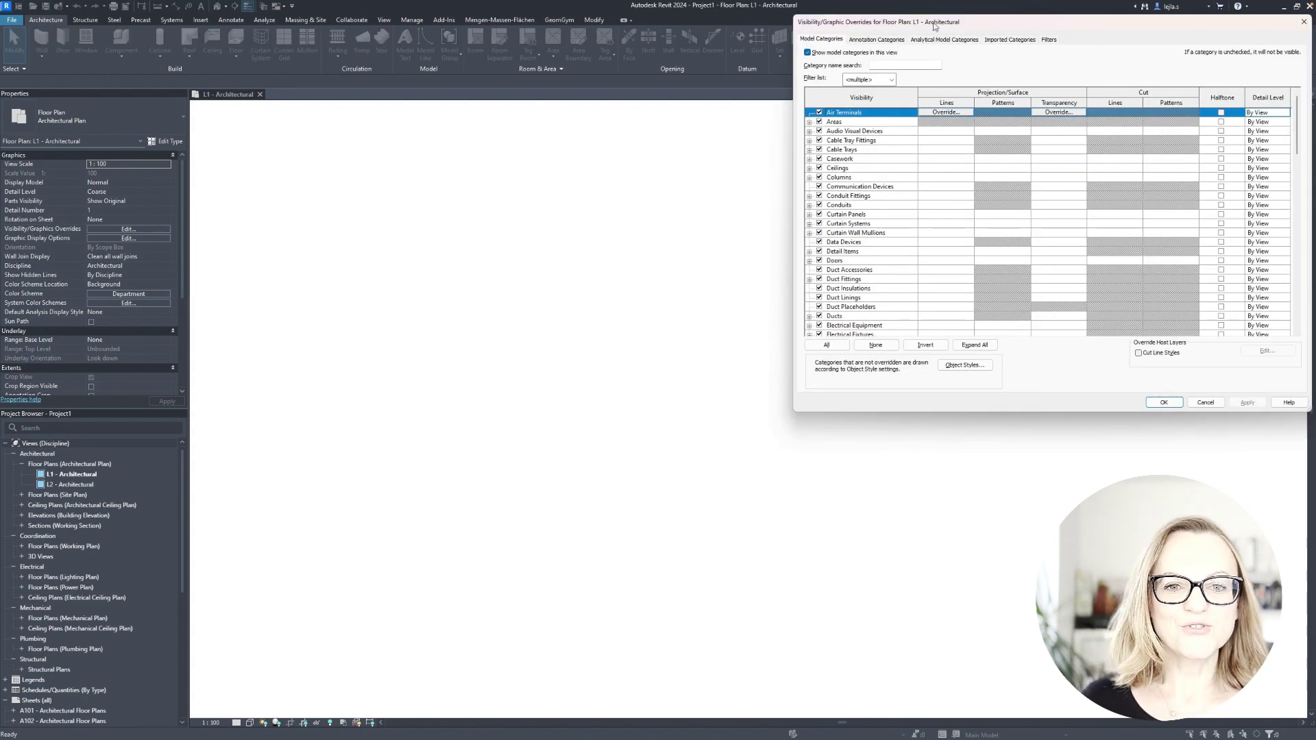
pyautogui.moveTo(934, 26); pyautogui.dragTo(600, 208)
pyautogui.write('site')
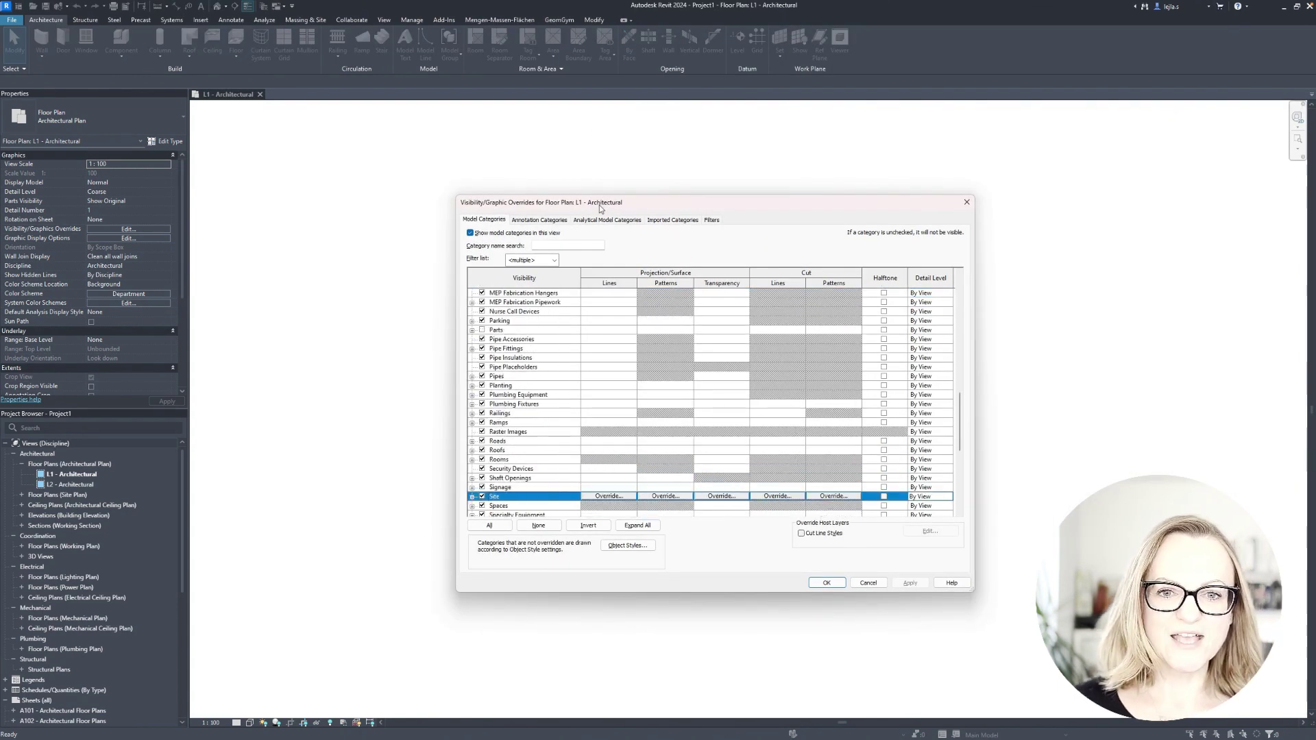
pyautogui.click(471, 496)
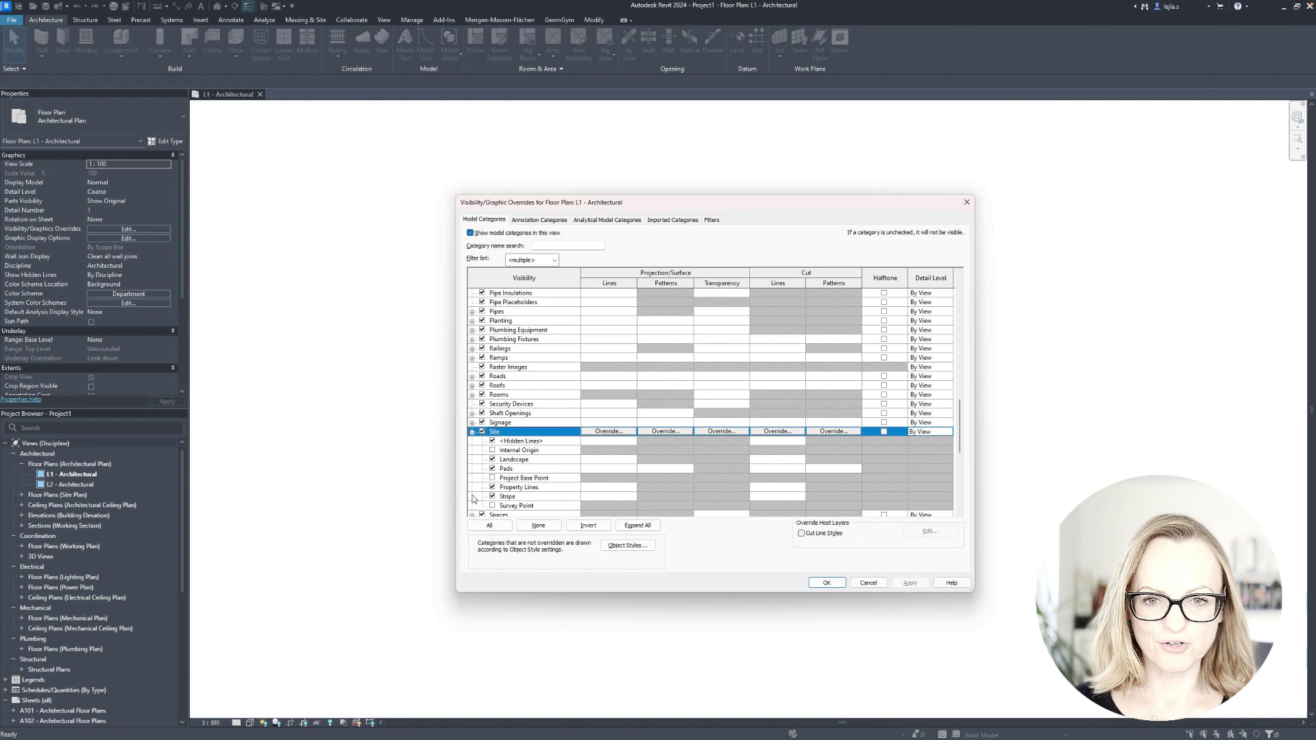
pyautogui.click(492, 451)
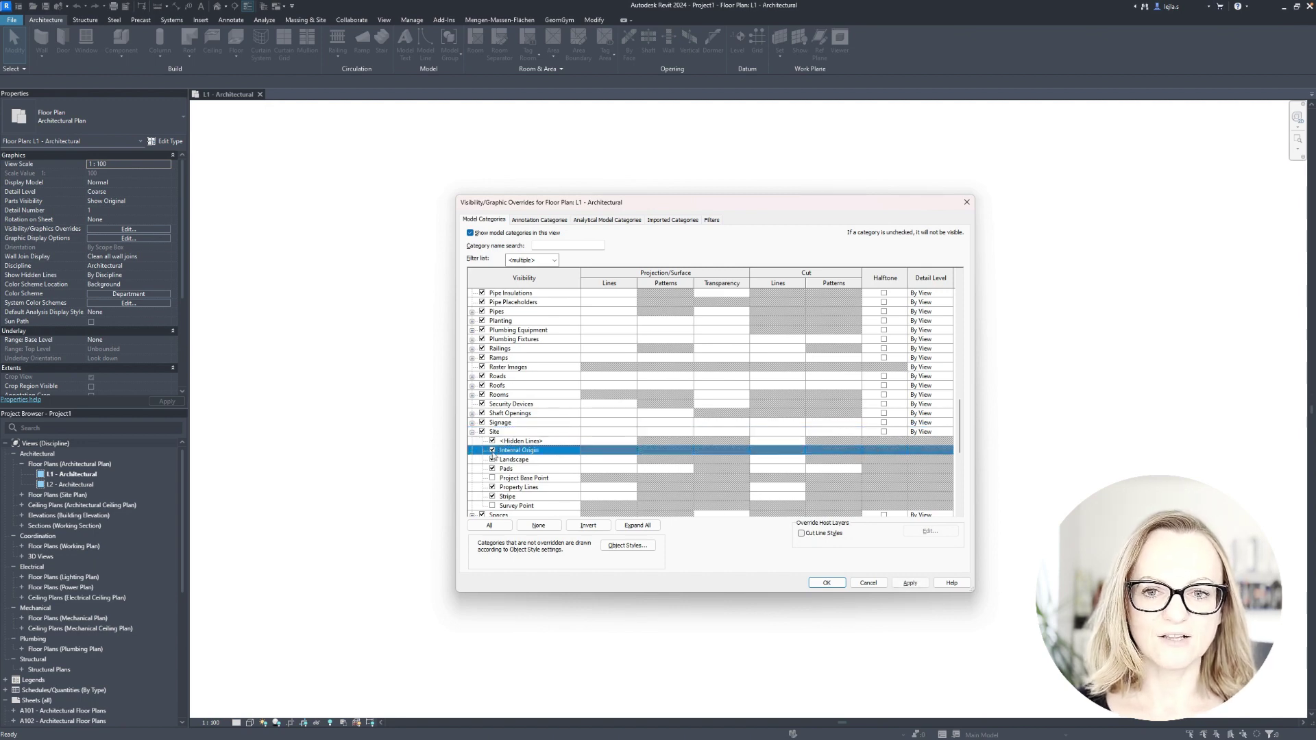
pyautogui.click(493, 478)
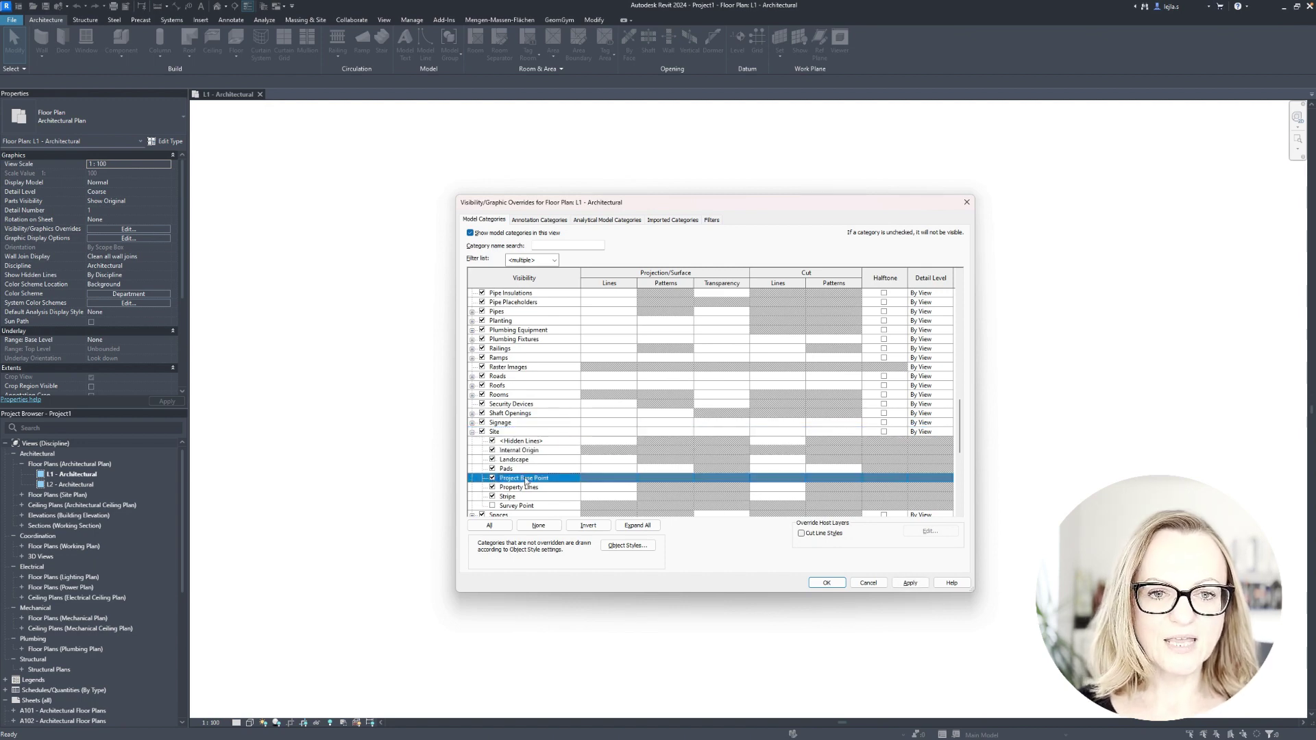
pyautogui.click(492, 505)
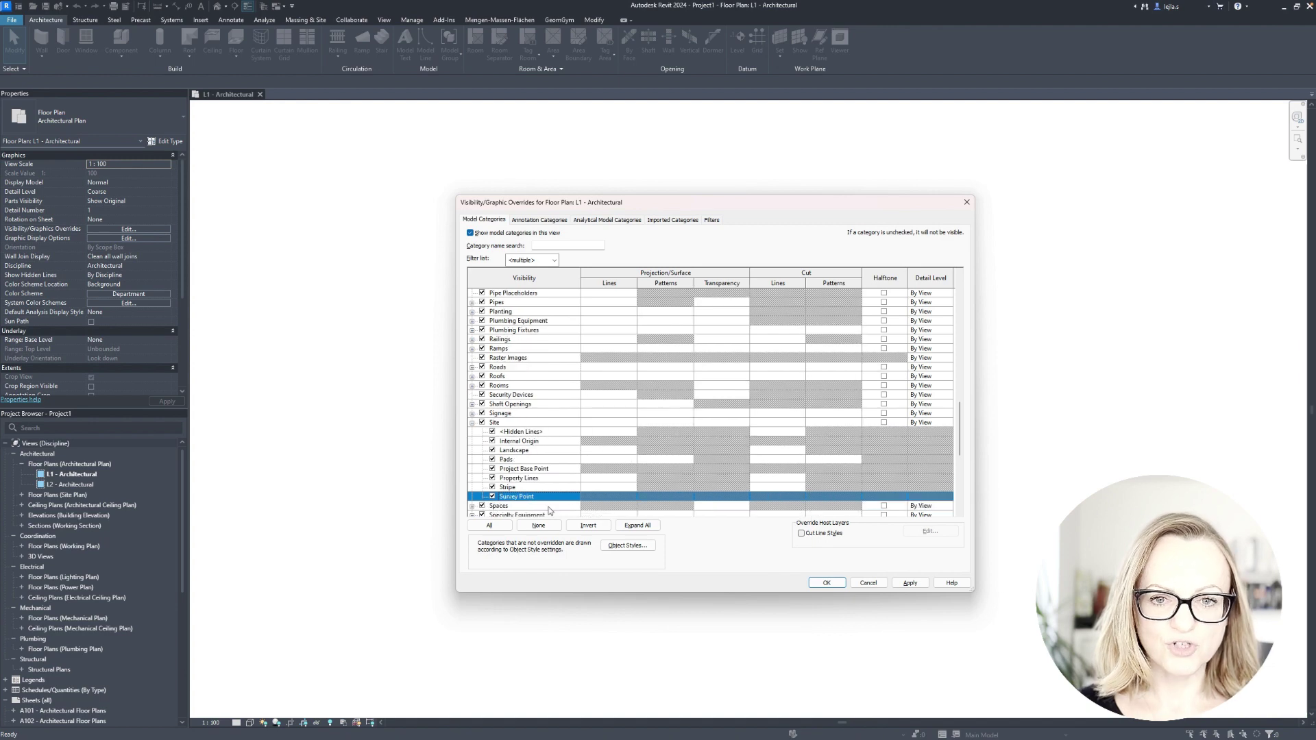
# Step: Apply the visibility changes and drag the Project Base Point up-right of the origin
pyautogui.click(827, 582)
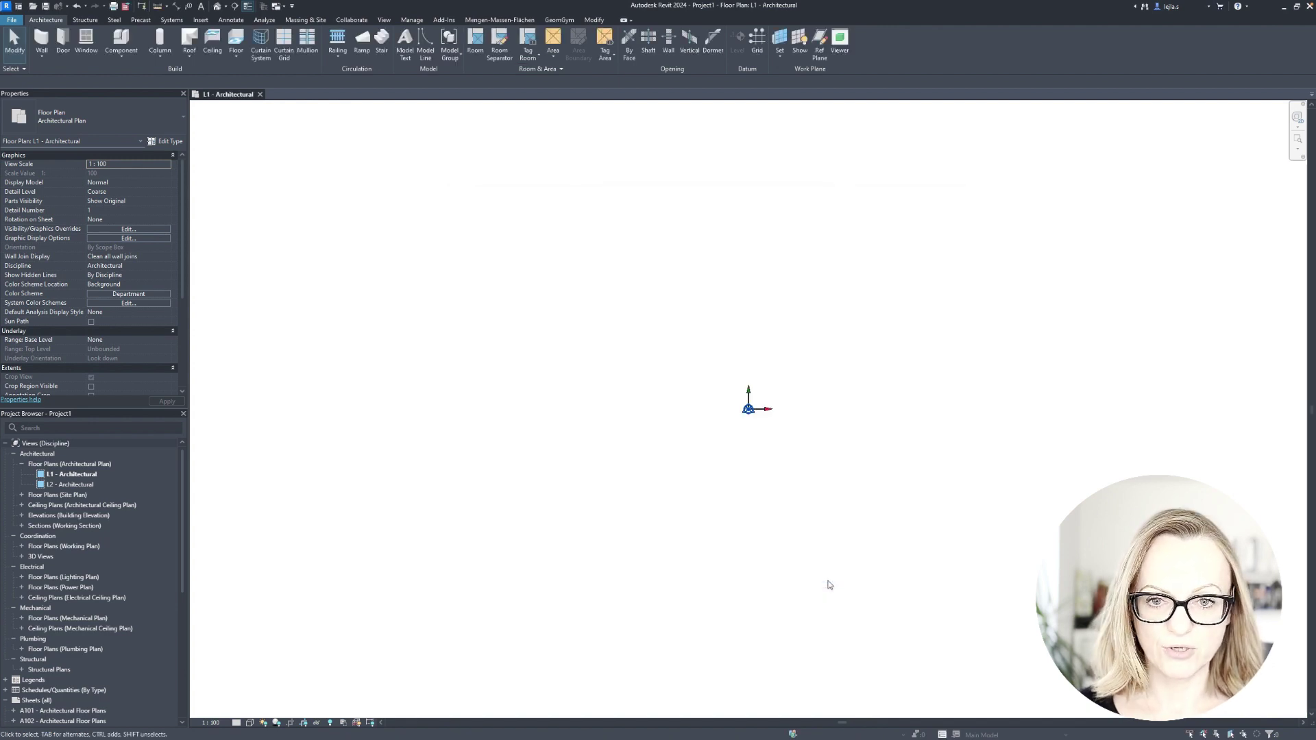
pyautogui.click(748, 412)
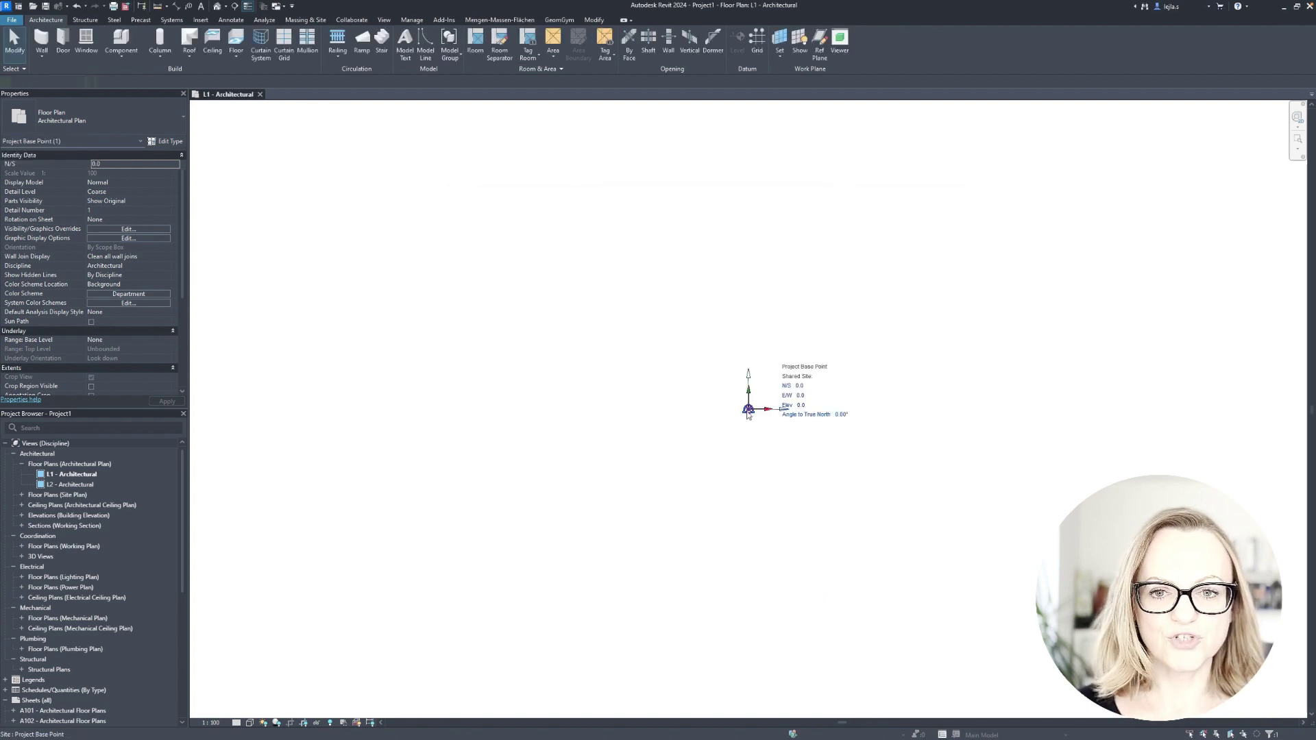
pyautogui.press('Escape')
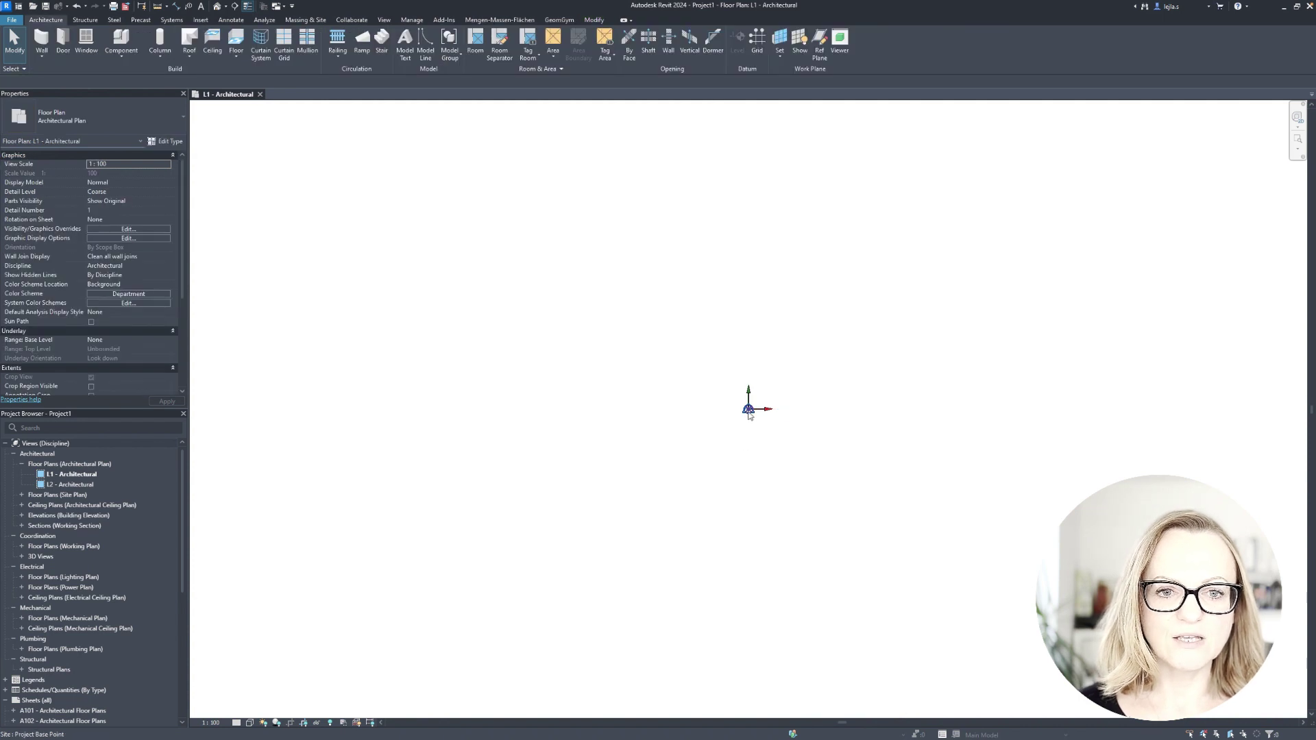
pyautogui.click(748, 412)
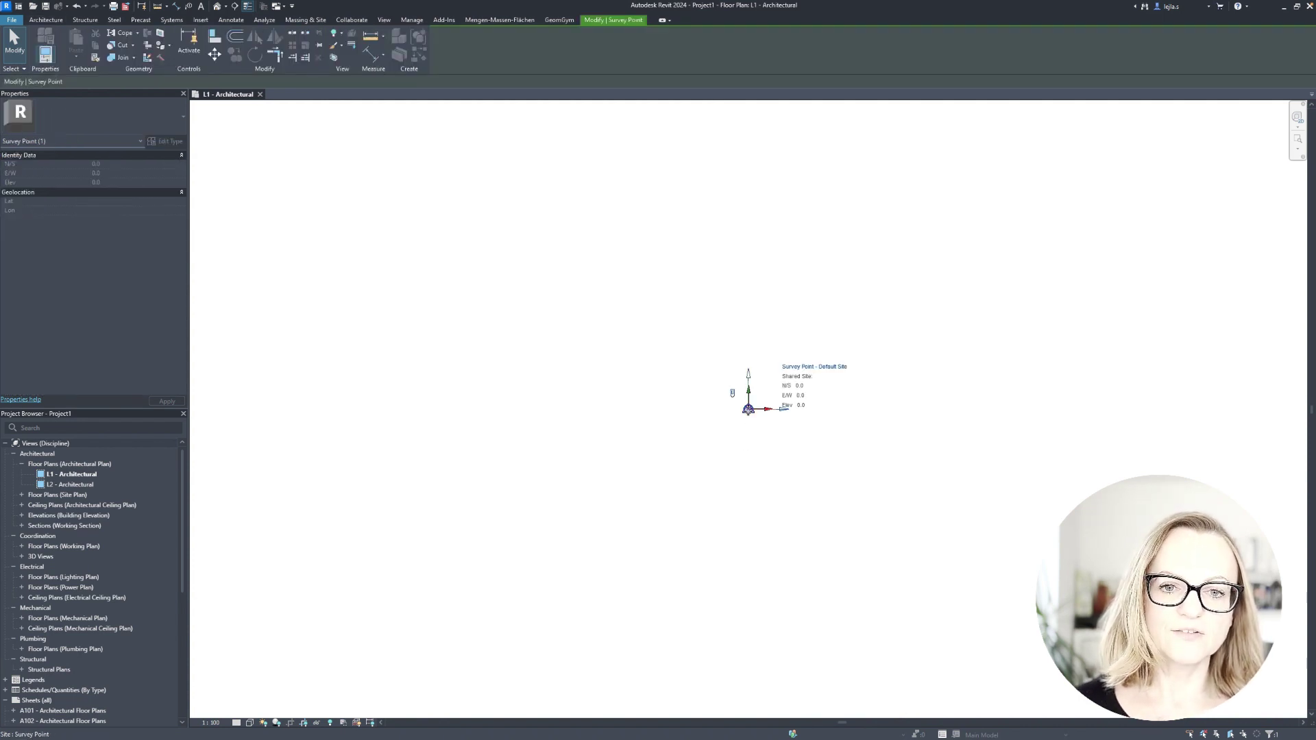
pyautogui.press('Escape')
pyautogui.moveTo(750, 414); pyautogui.dragTo(820, 362)
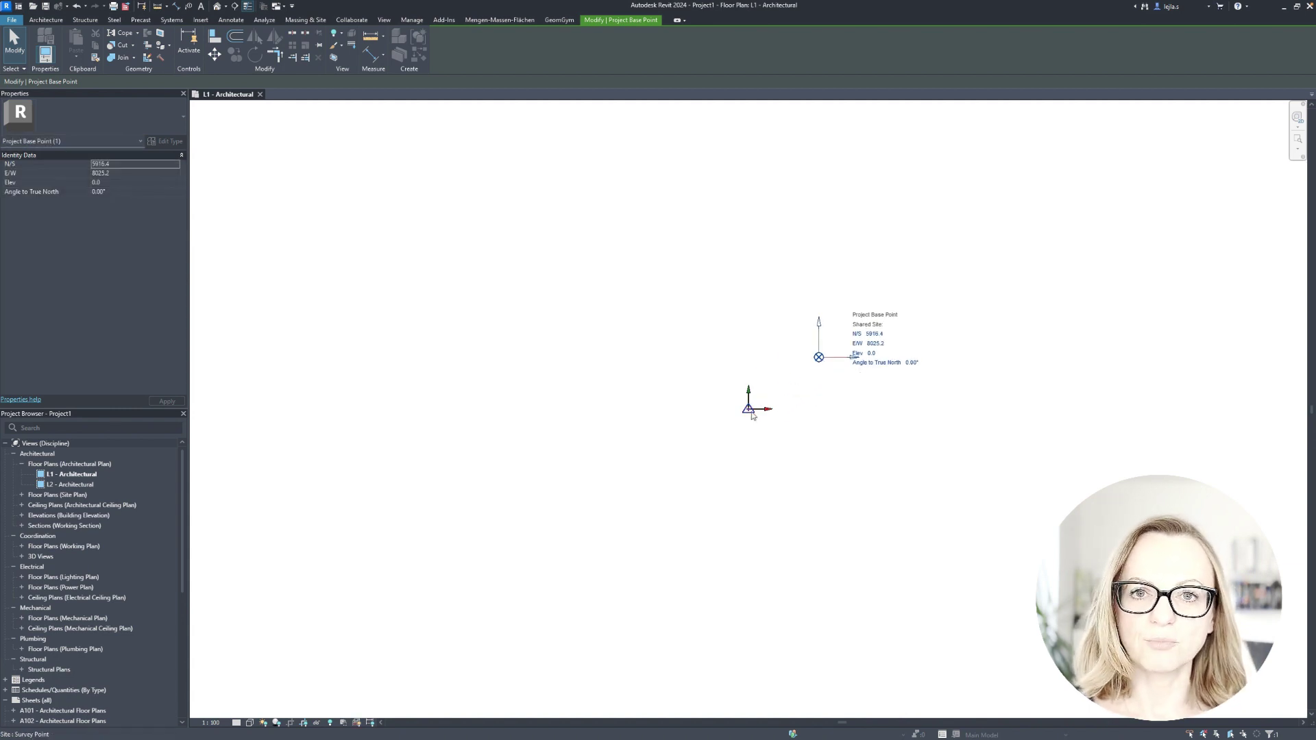
# Step: Drag the Survey Point down-left of the origin
pyautogui.click(753, 411)
pyautogui.moveTo(748, 409); pyautogui.dragTo(719, 455)
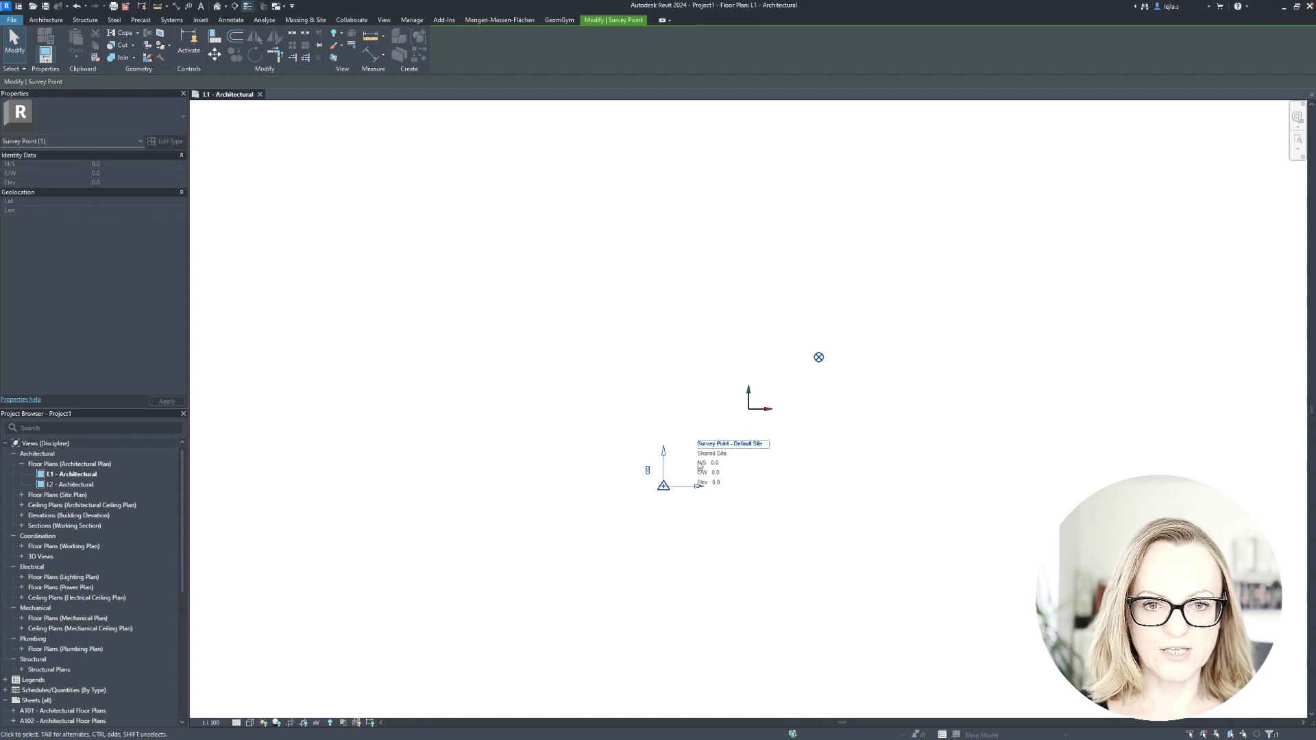
pyautogui.press('Escape')
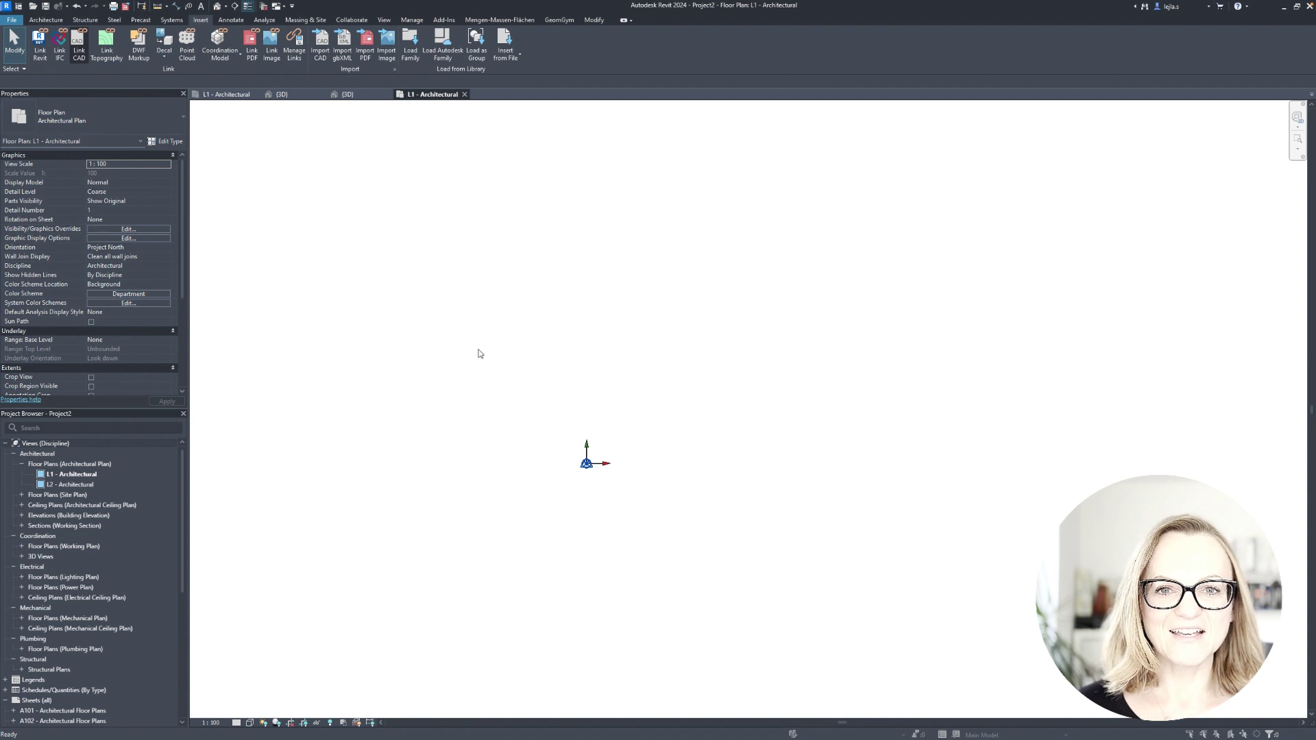
# Step: Link 2021_ACAD_GK.dwg with Auto - Center to Center positioning
pyautogui.click(341, 118)
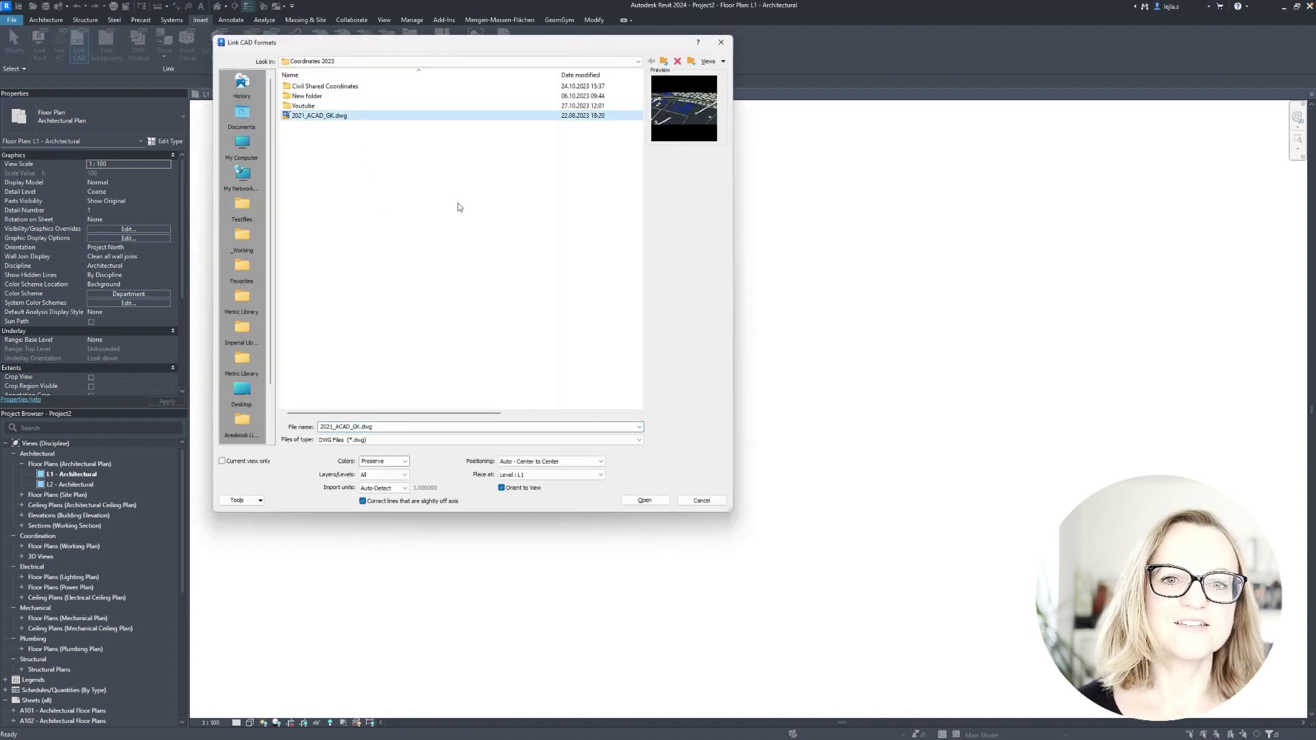
pyautogui.click(568, 466)
pyautogui.click(586, 472)
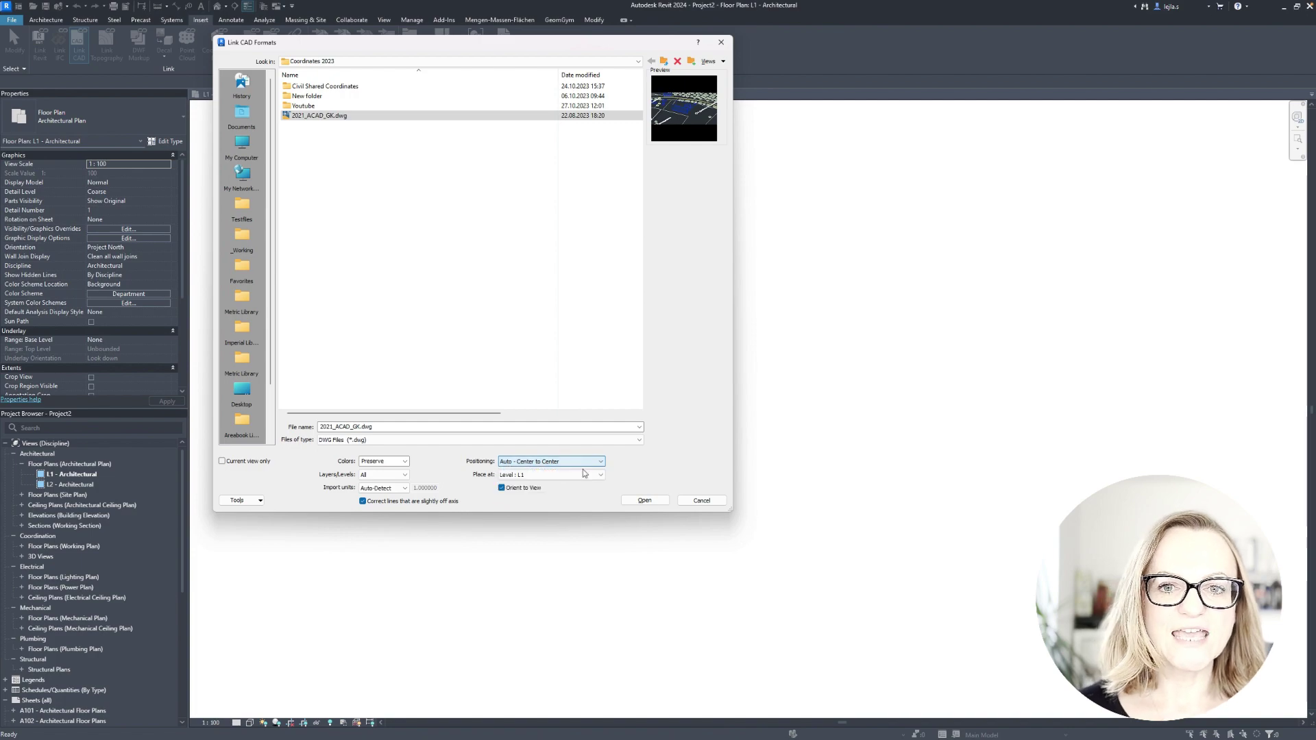
pyautogui.click(651, 504)
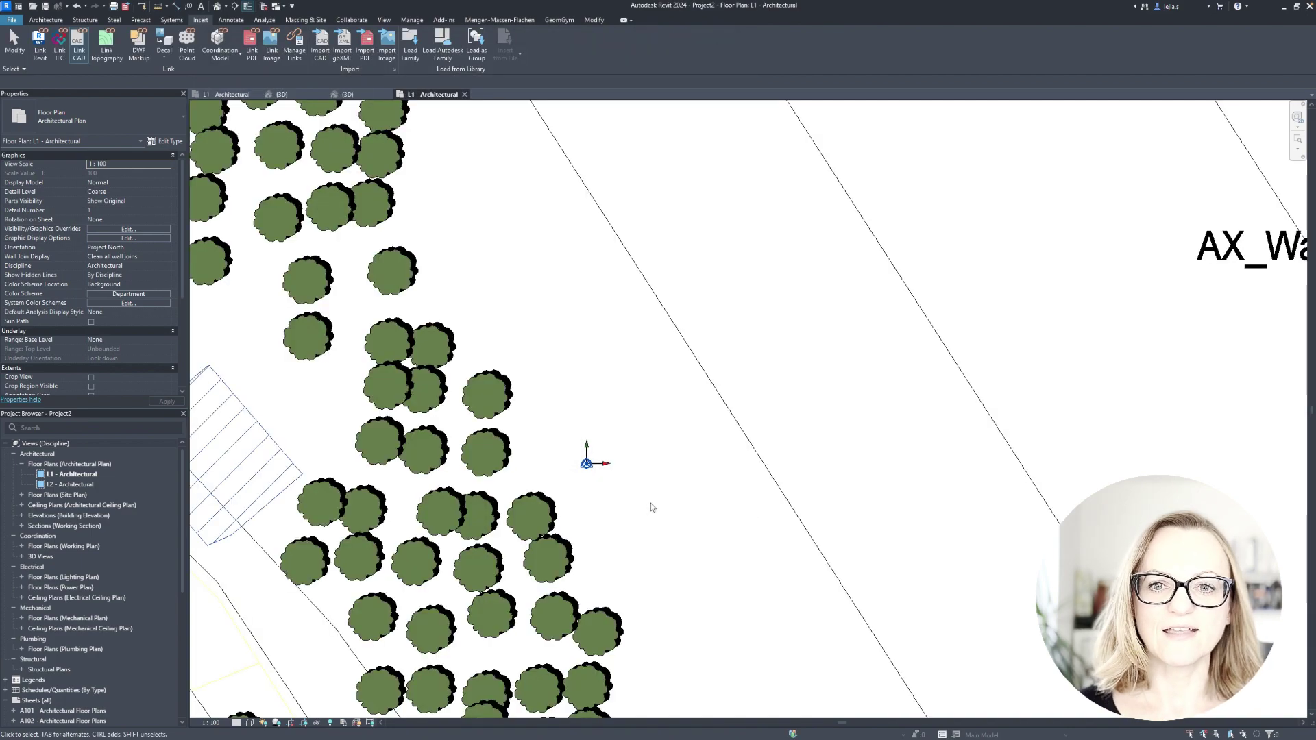
pyautogui.scroll(-10, 651, 507)
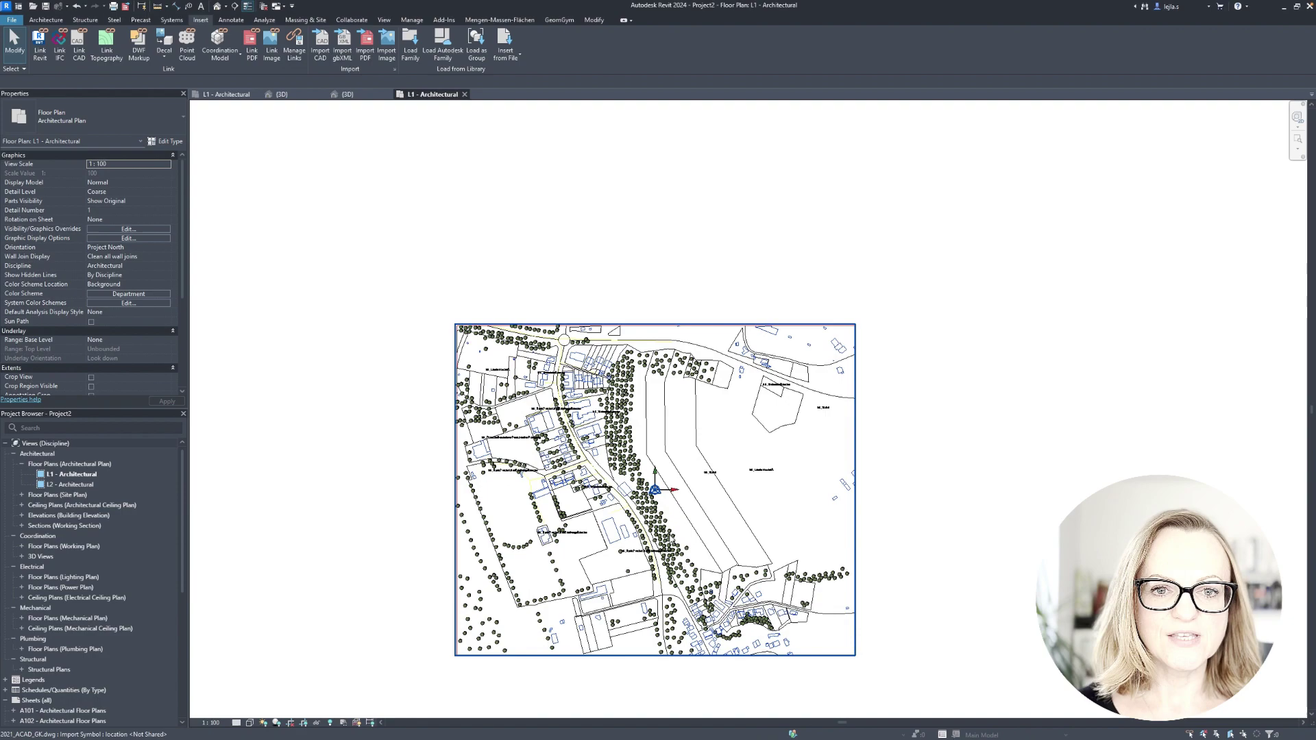
pyautogui.scroll(8, 648, 492)
# Step: Move the linked site plan so a chosen drawing point lands on the internal origin
pyautogui.click(636, 534)
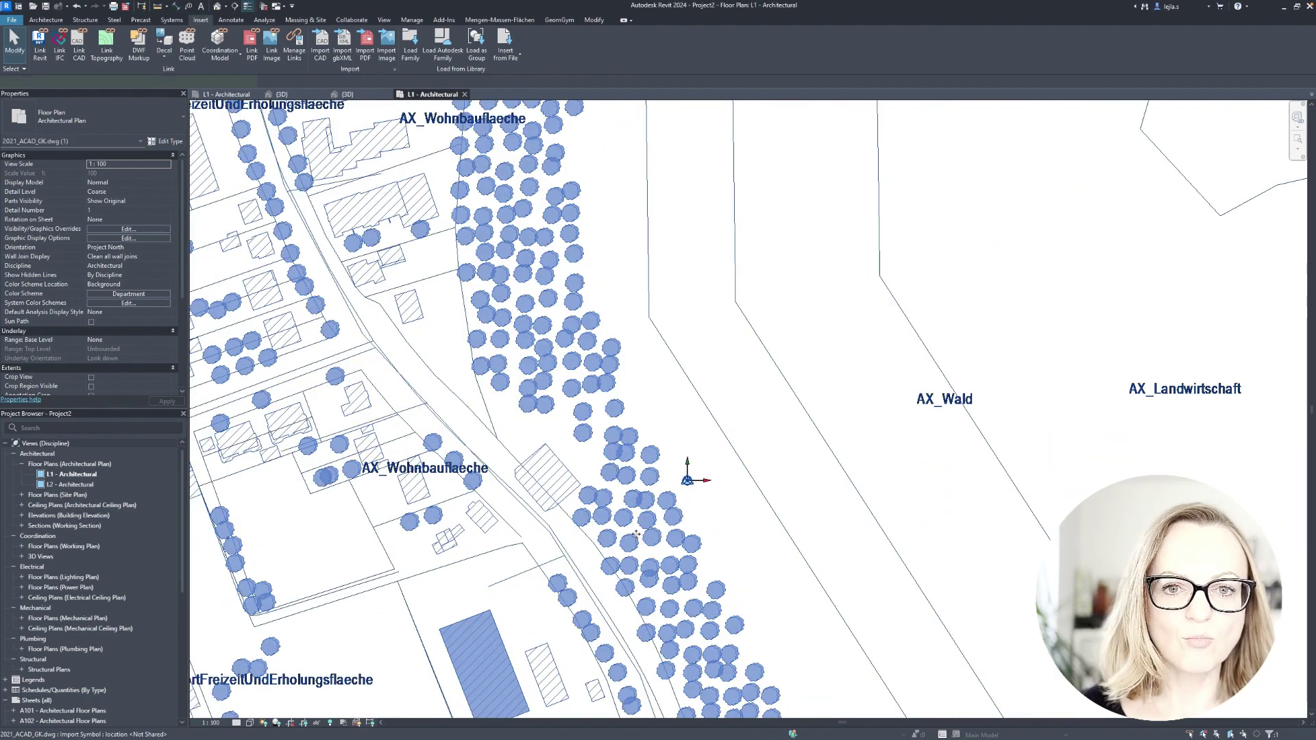
pyautogui.moveTo(637, 533); pyautogui.dragTo(654, 418)
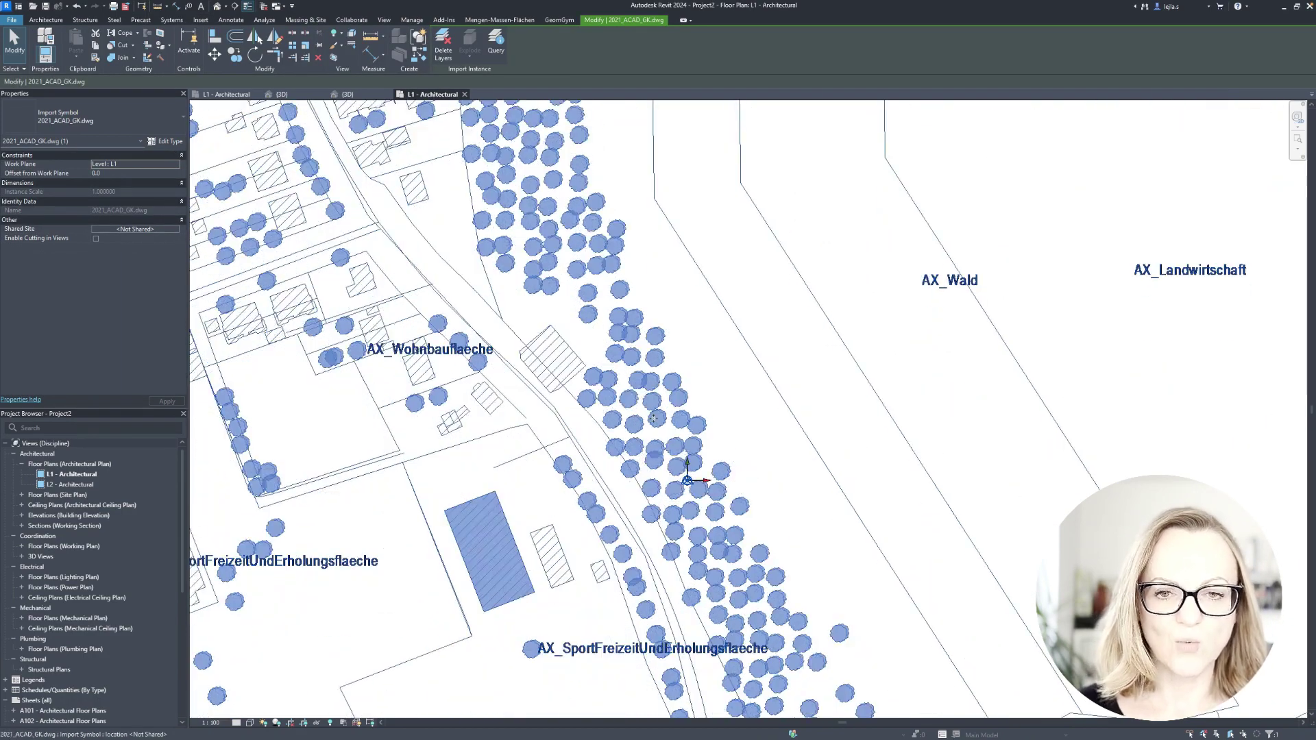
pyautogui.scroll(-2, 653, 418)
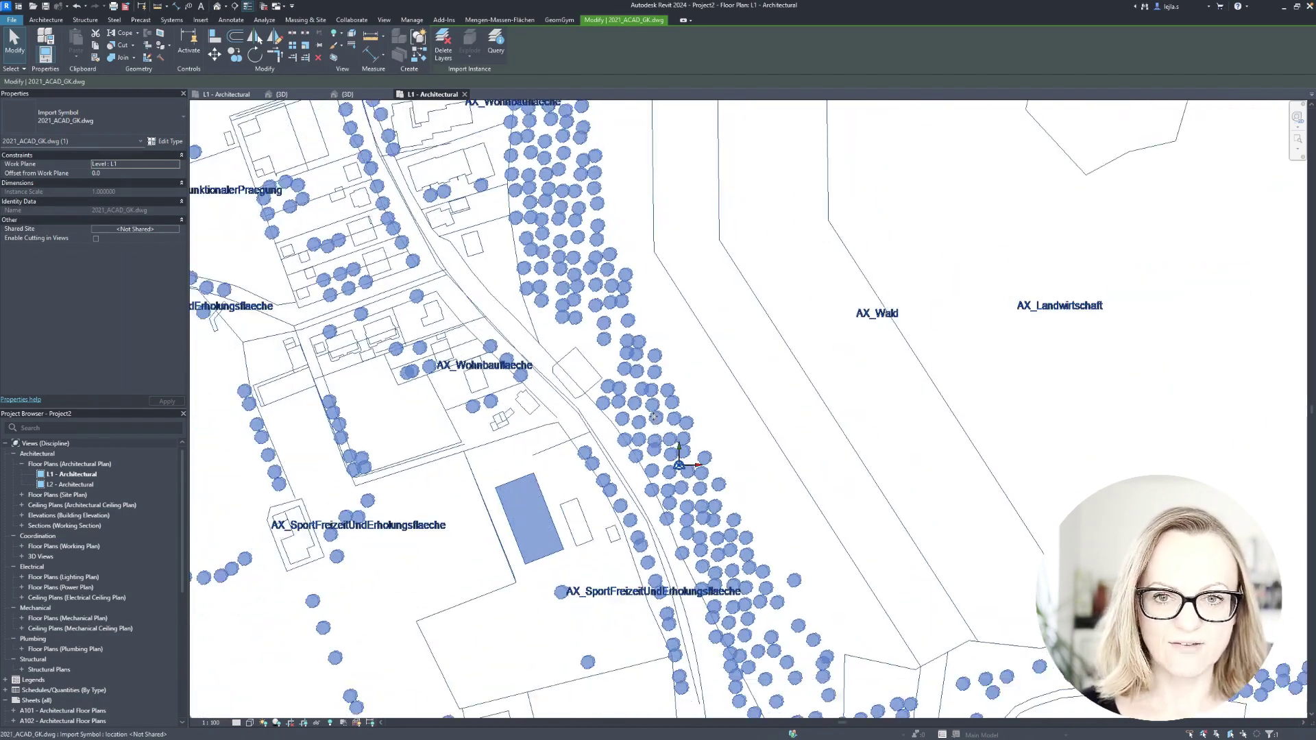
pyautogui.click(214, 55)
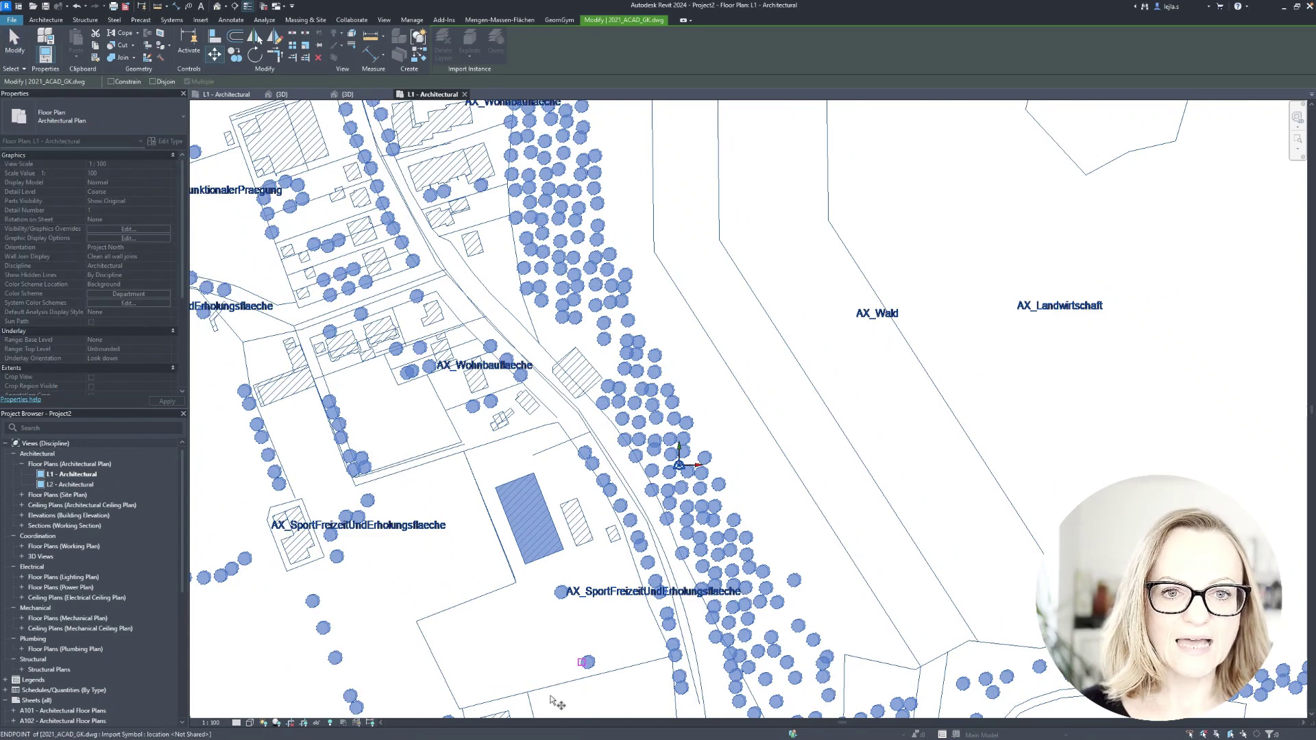
pyautogui.click(669, 657)
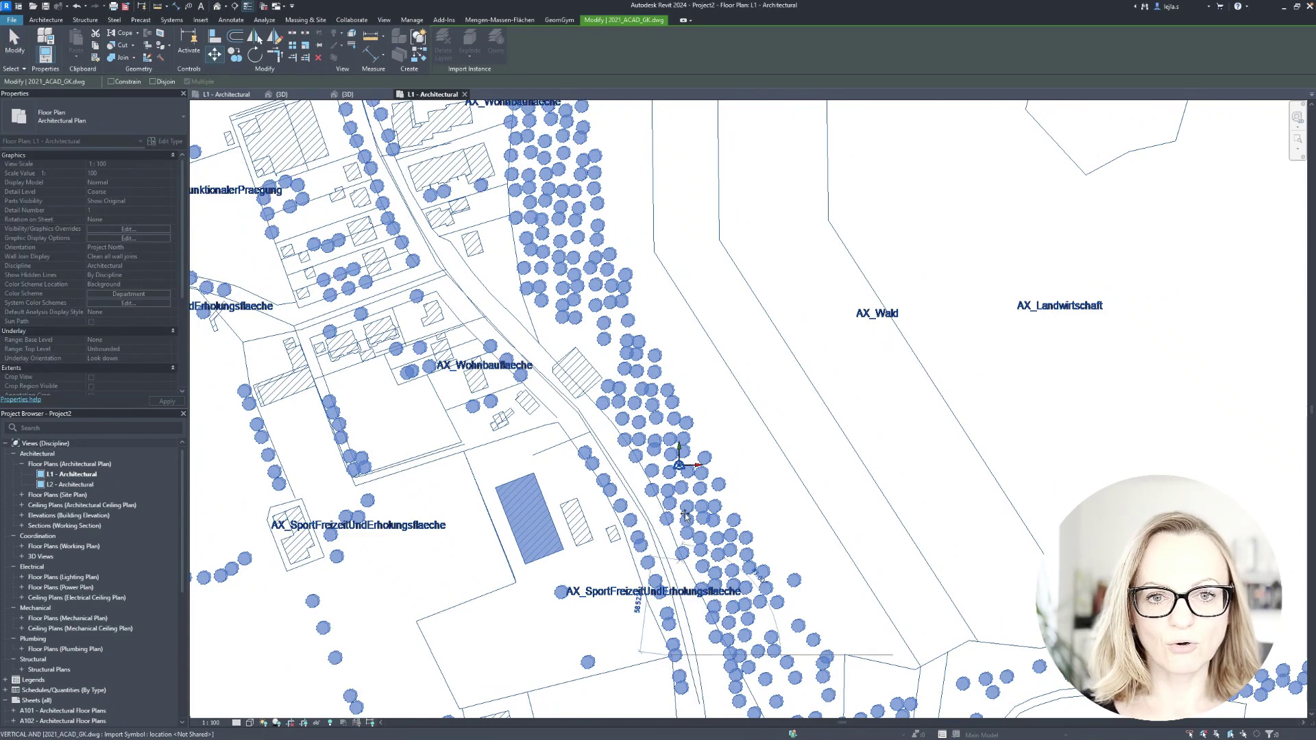
pyautogui.click(678, 466)
pyautogui.scroll(2, 680, 459)
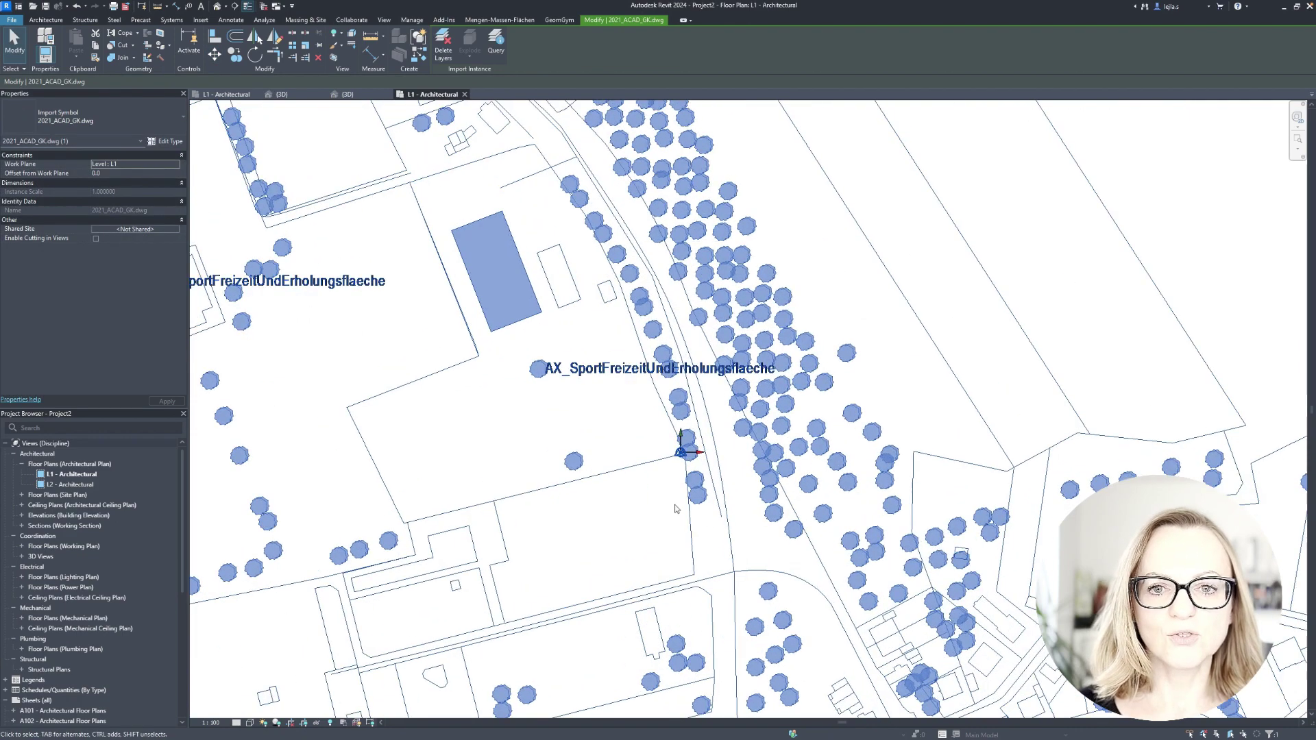
pyautogui.moveTo(688, 518); pyautogui.dragTo(701, 593, button='middle')
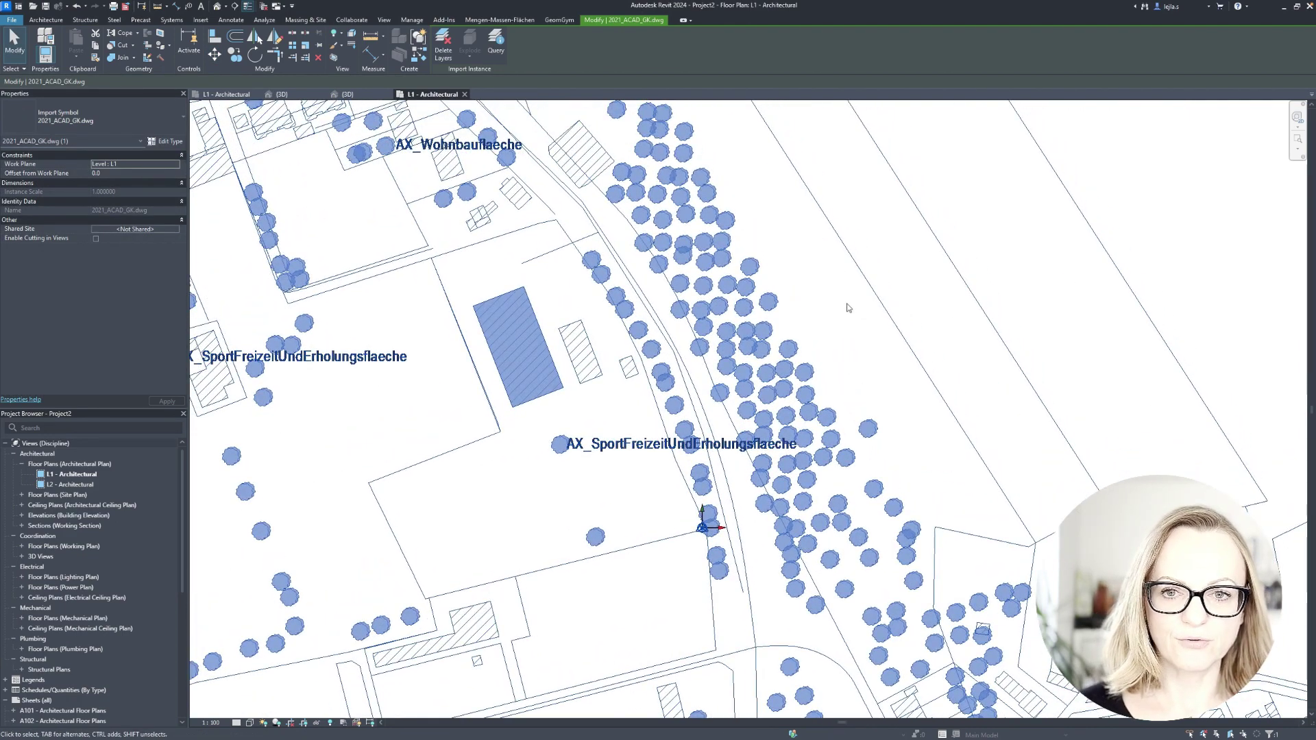
# Step: Rotate Project North from the Position options, dismiss the import warning and pan the plan
pyautogui.press('Escape')
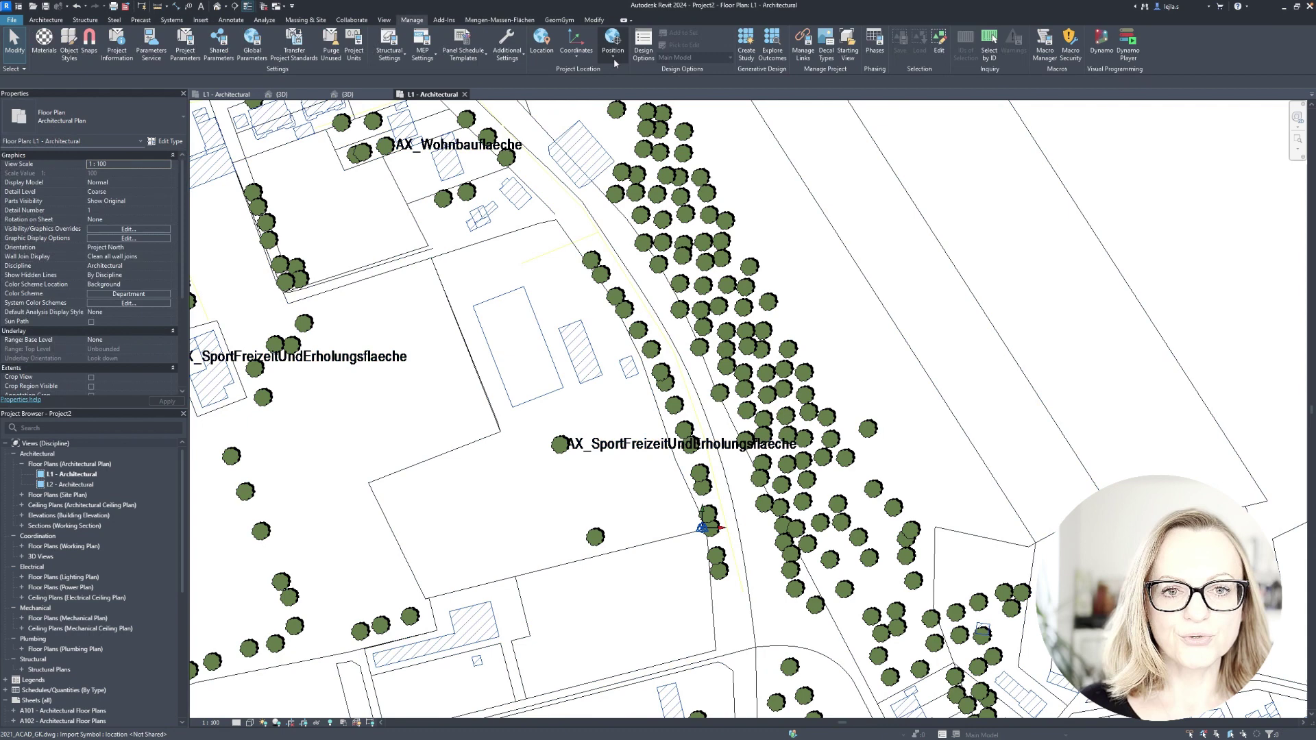
pyautogui.click(612, 55)
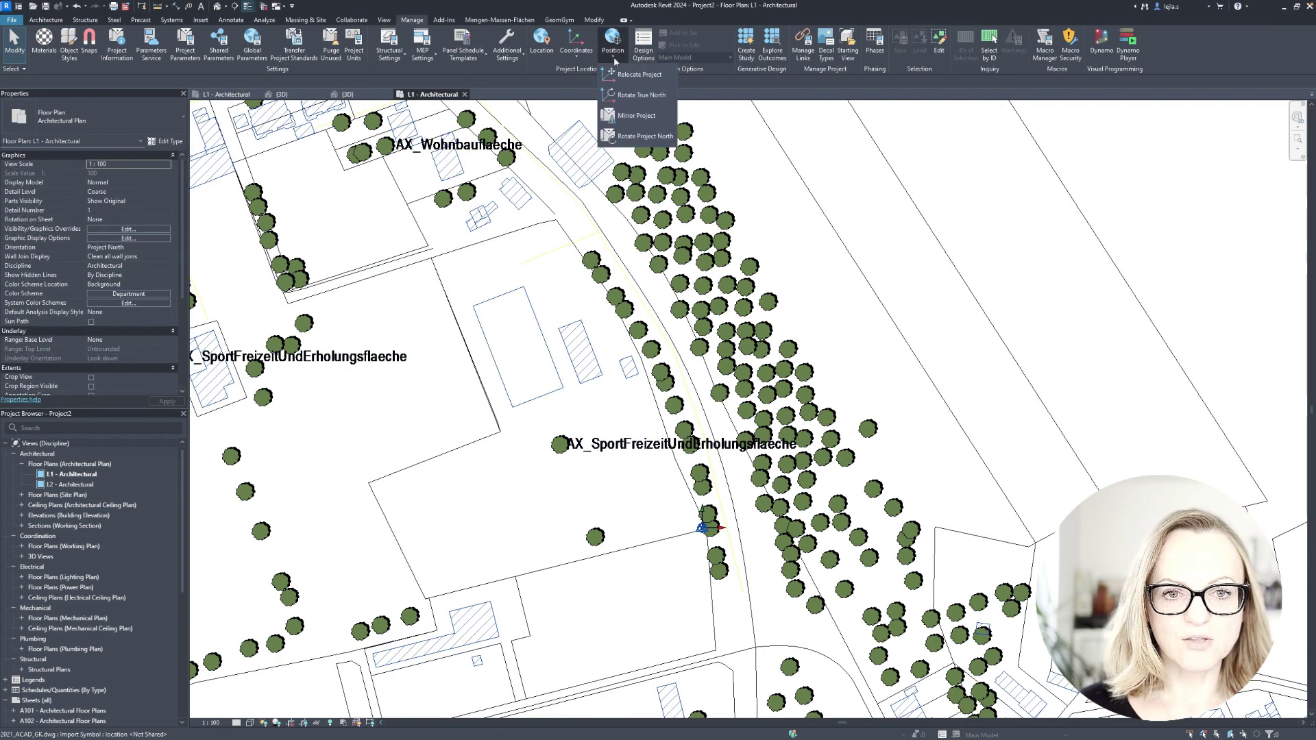
pyautogui.click(643, 135)
pyautogui.click(587, 411)
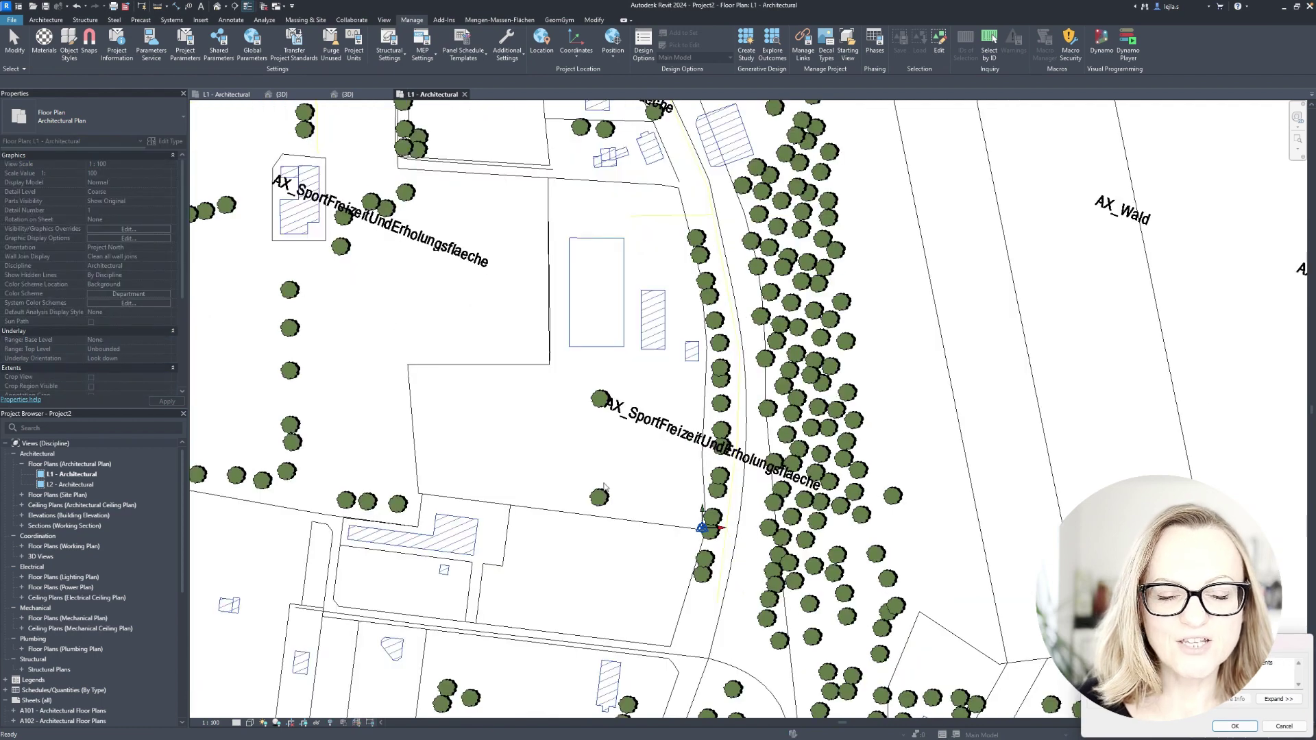
pyautogui.click(1235, 726)
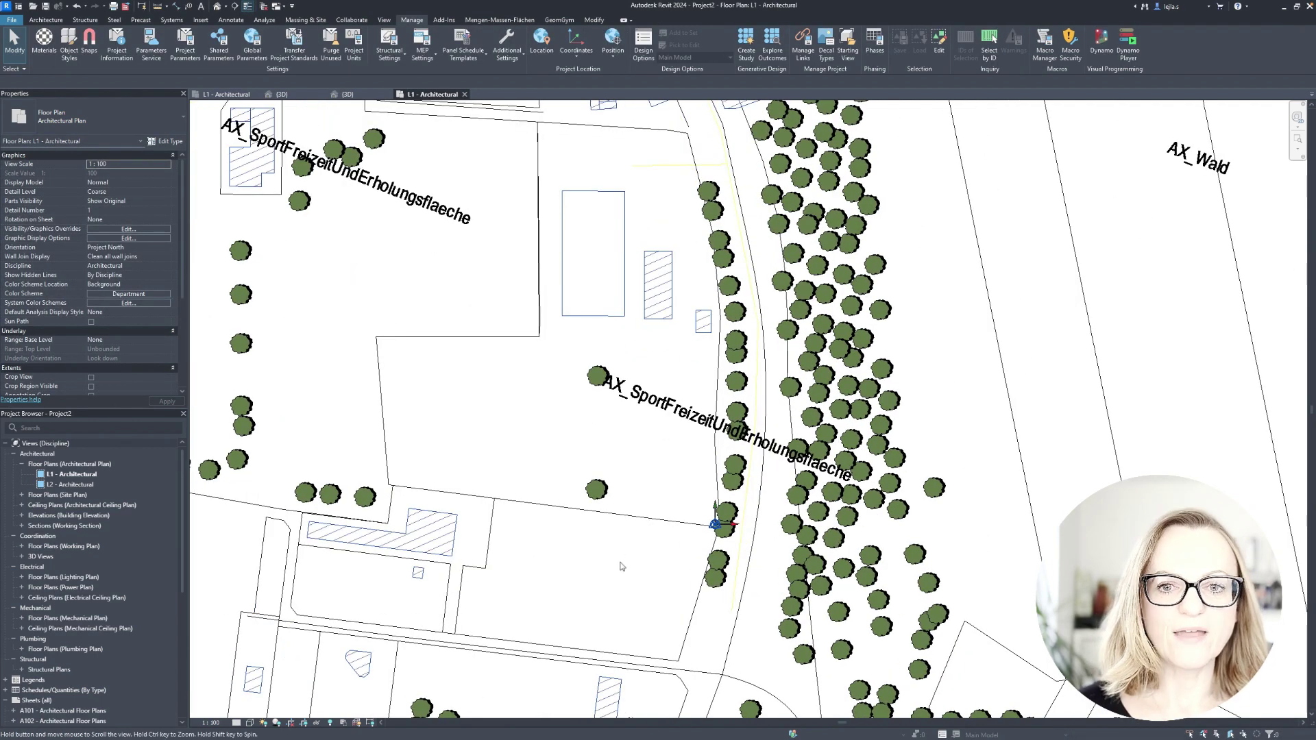
pyautogui.moveTo(618, 554); pyautogui.dragTo(636, 618, button='middle')
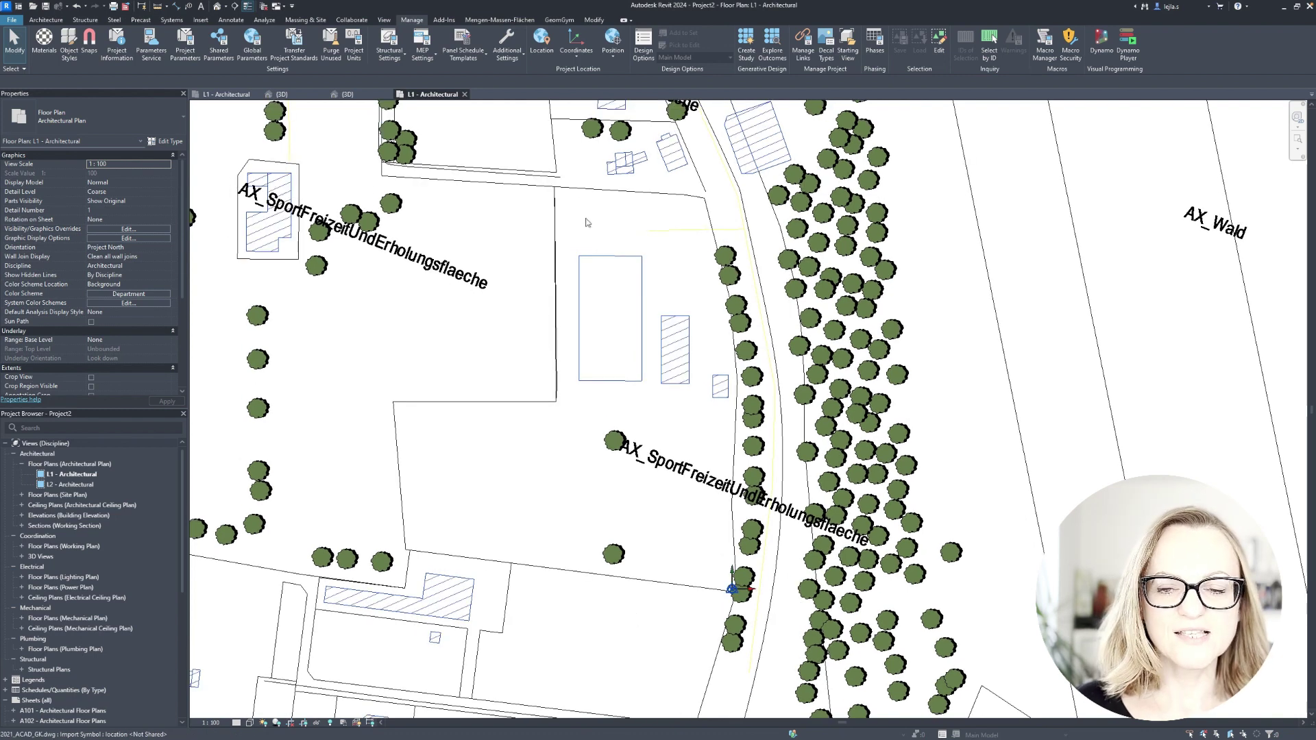
# Step: Acquire Coordinates from the linked 2021_ACAD_GK.dwg and close the confirmation
pyautogui.click(577, 59)
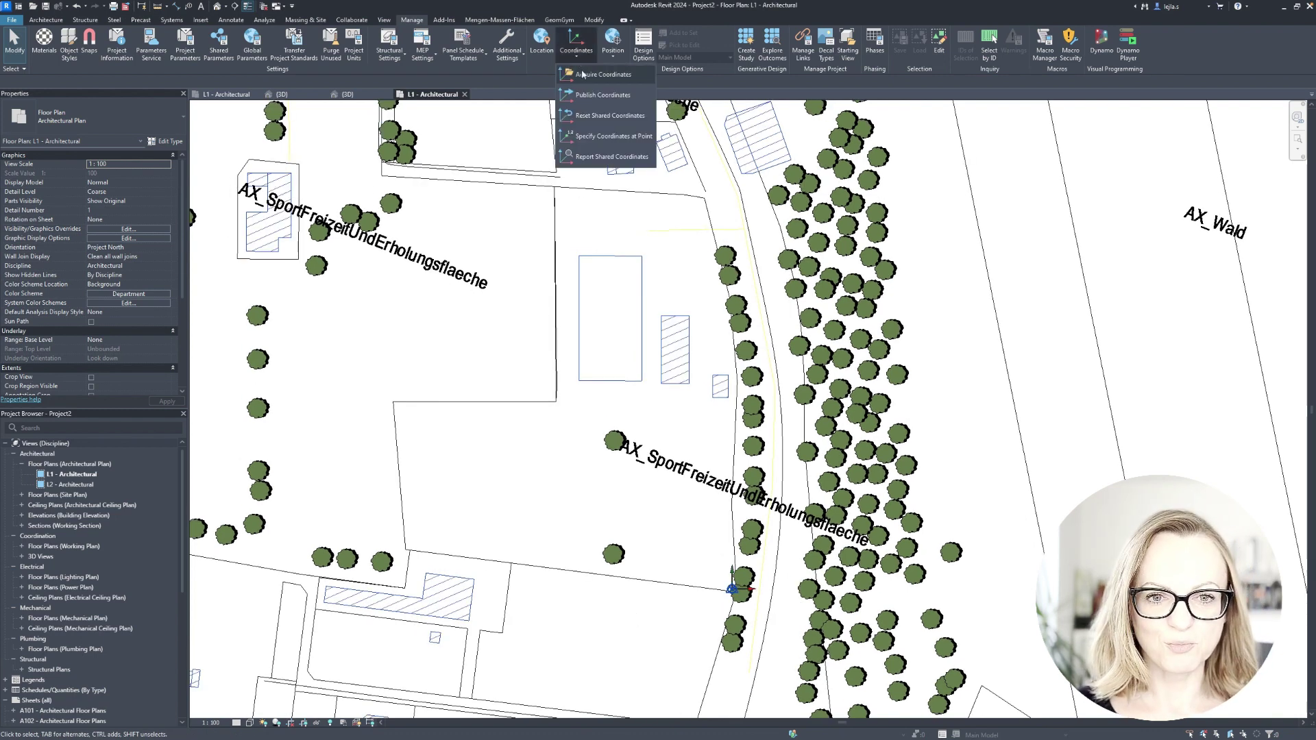
pyautogui.click(583, 75)
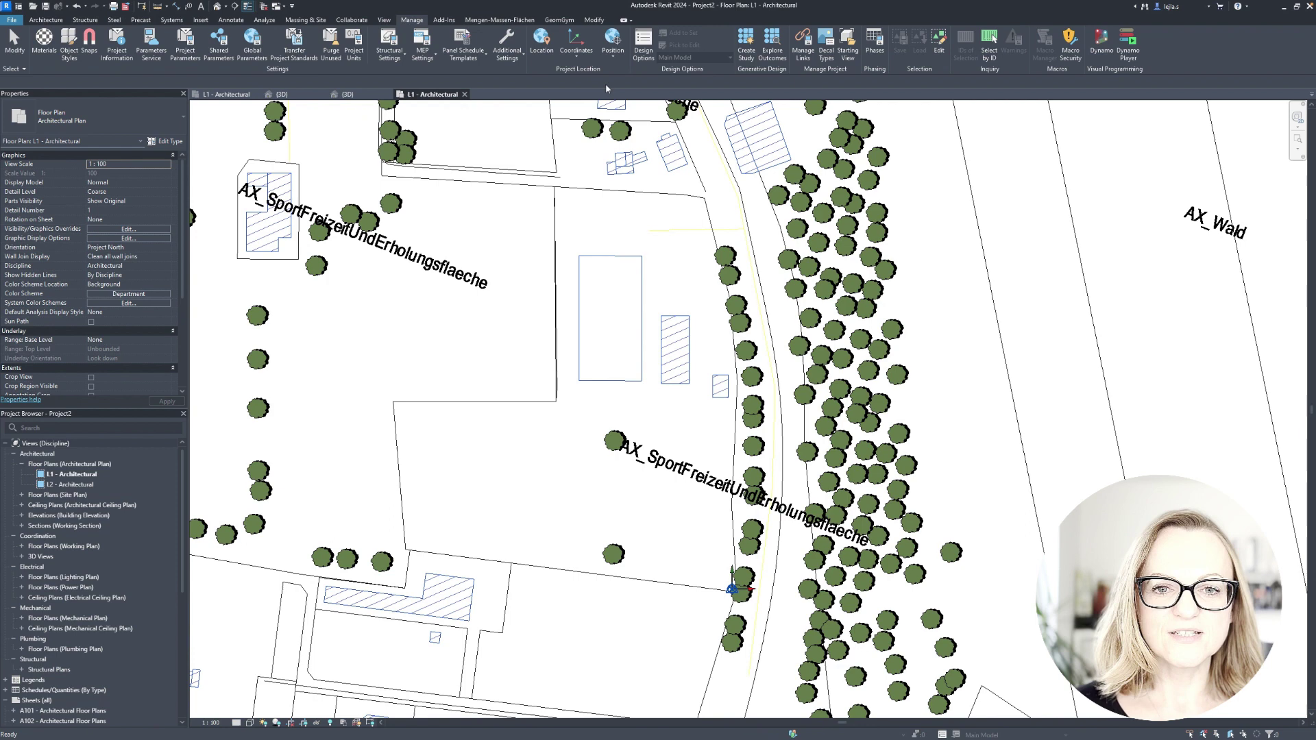
pyautogui.click(743, 357)
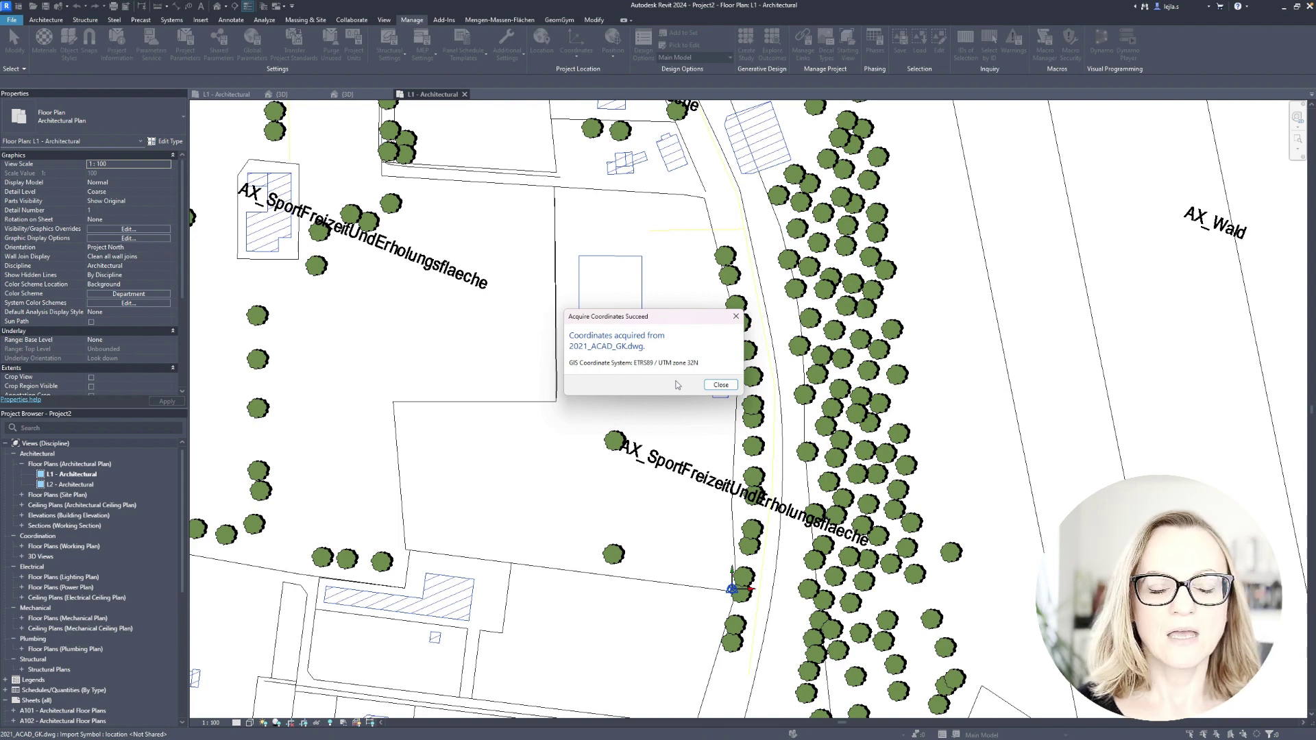
pyautogui.click(719, 385)
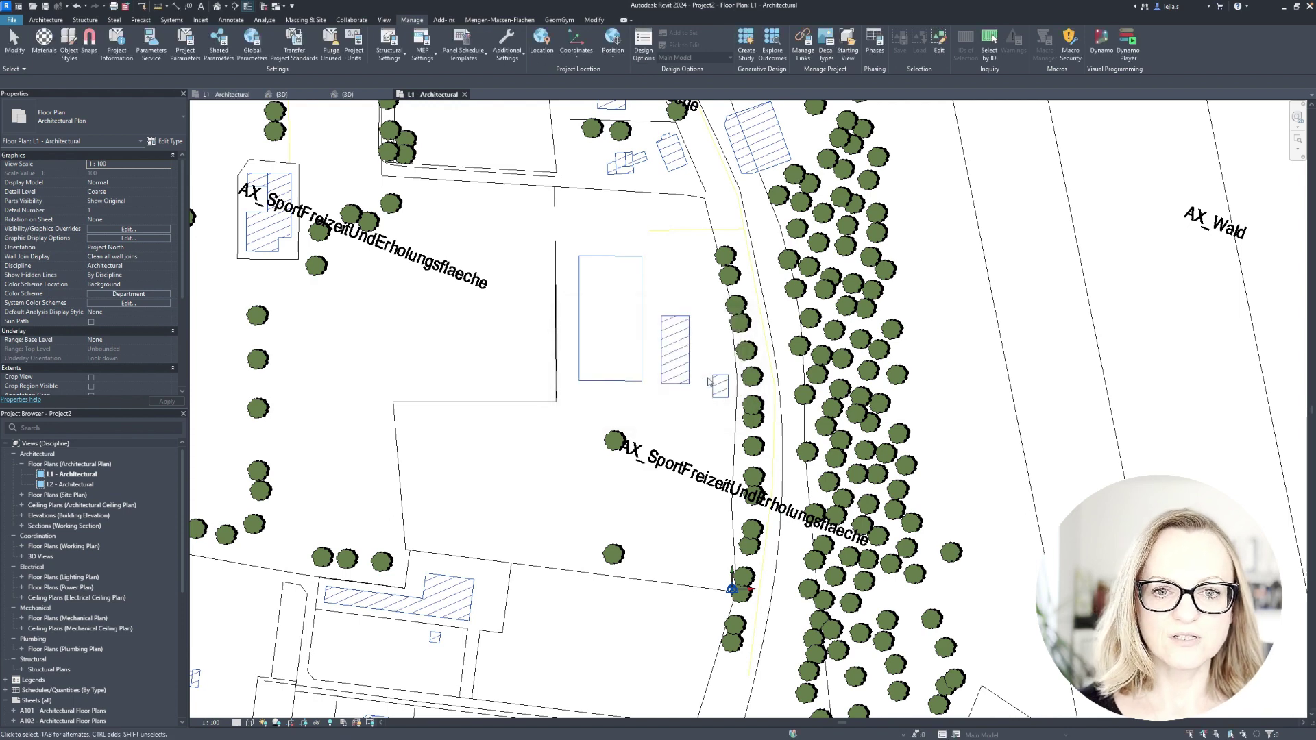
# Step: Drag the Project Base Point to the building corner and the Survey Point onto the parcel corner
pyautogui.click(732, 588)
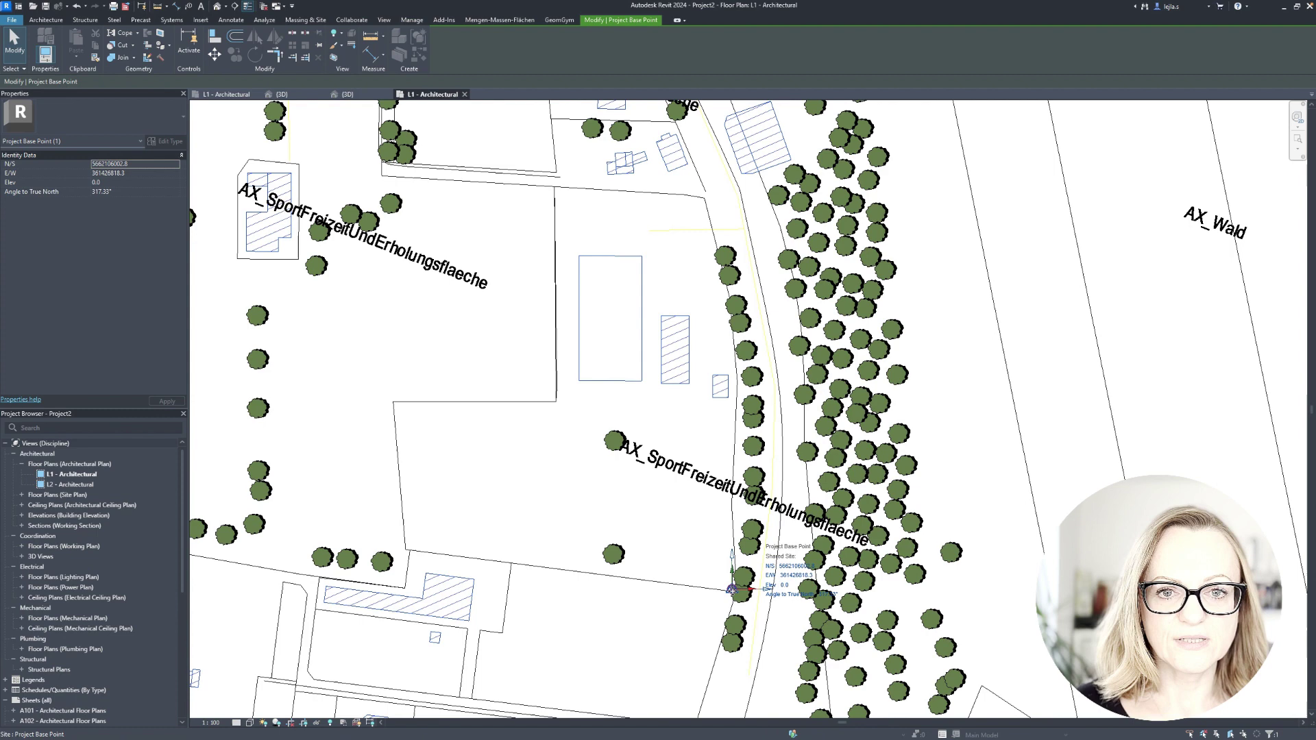
pyautogui.moveTo(732, 588); pyautogui.dragTo(579, 380)
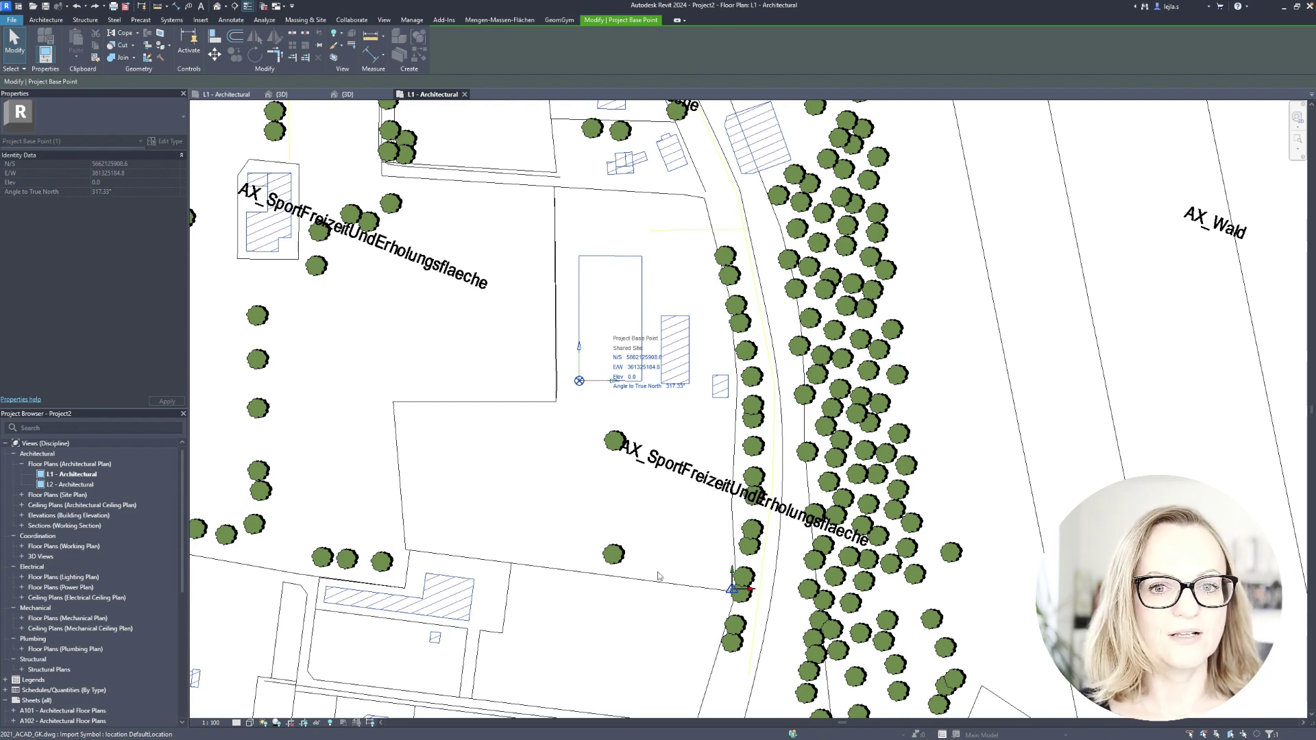
pyautogui.click(733, 587)
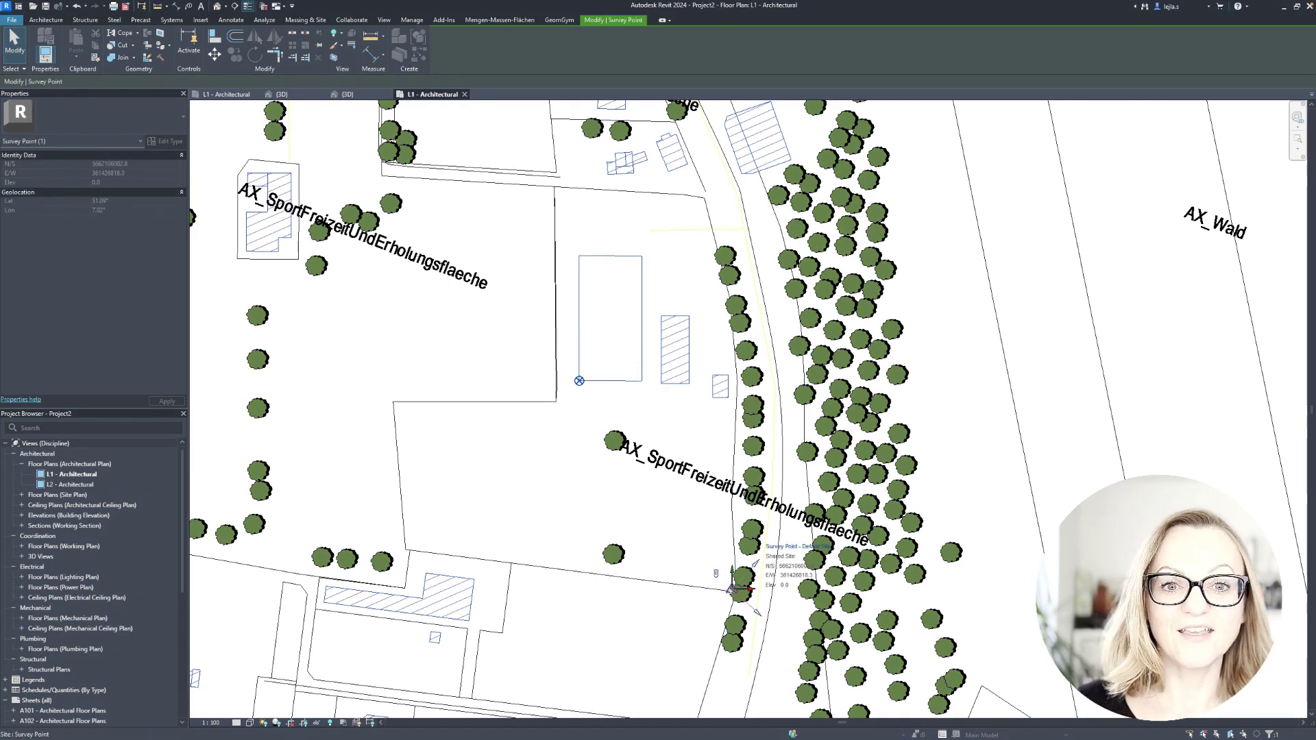
pyautogui.moveTo(731, 588); pyautogui.dragTo(710, 587)
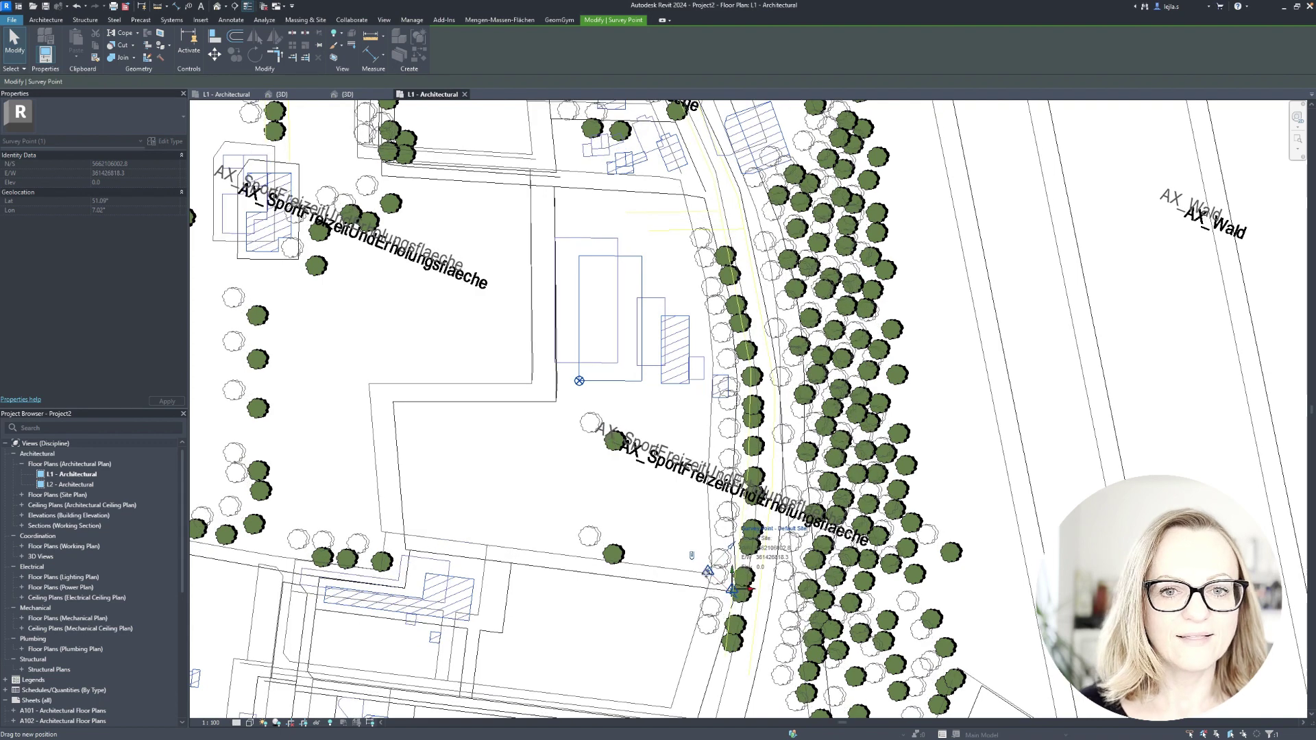
pyautogui.click(82, 10)
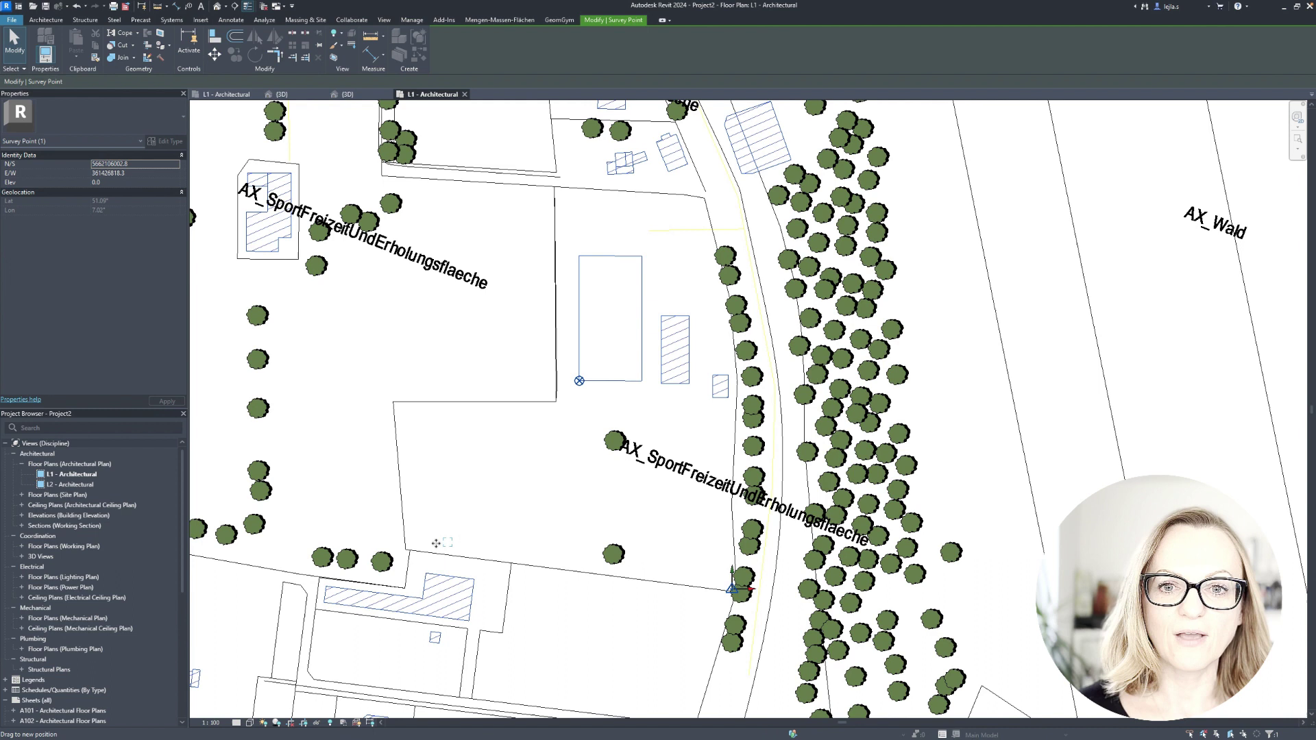
pyautogui.moveTo(436, 542); pyautogui.dragTo(406, 549)
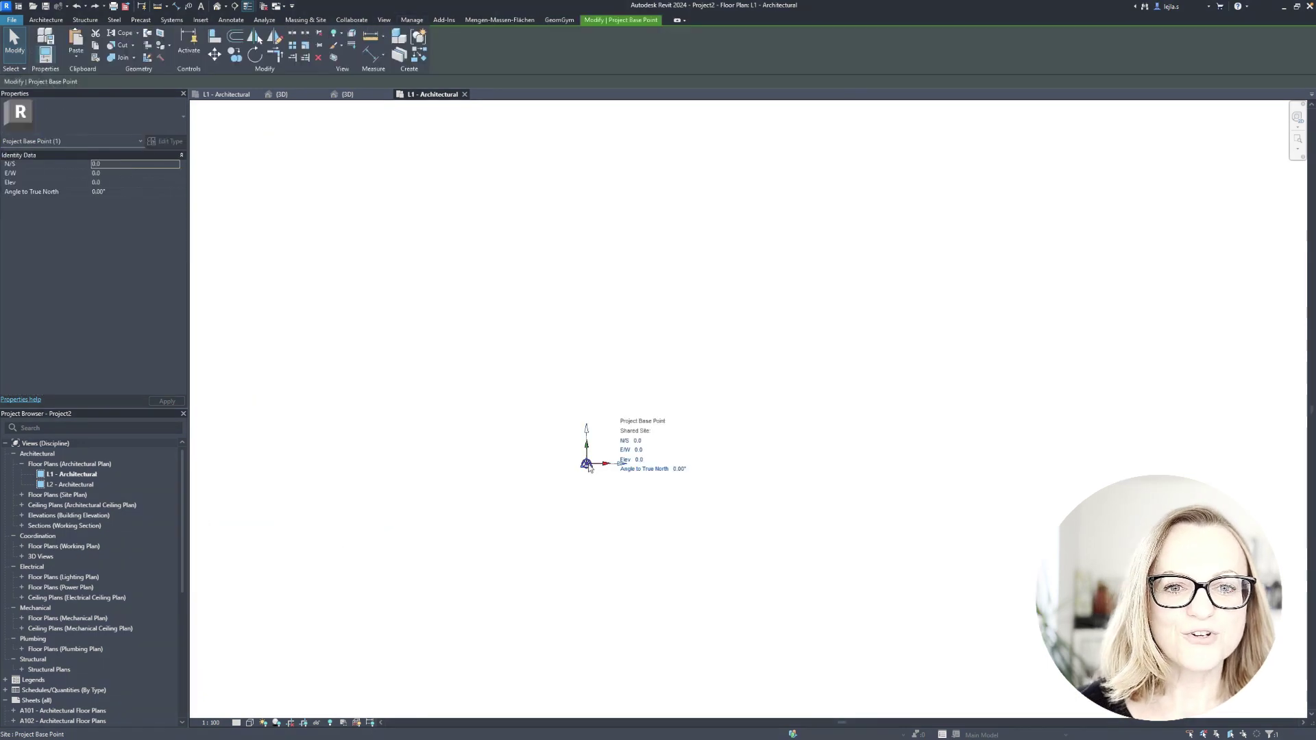
# Step: Select the Project Base Point and cycle to the overlapping Survey Point to inspect them
pyautogui.click(587, 465)
pyautogui.press('Escape')
pyautogui.press('Tab')
pyautogui.click(588, 467)
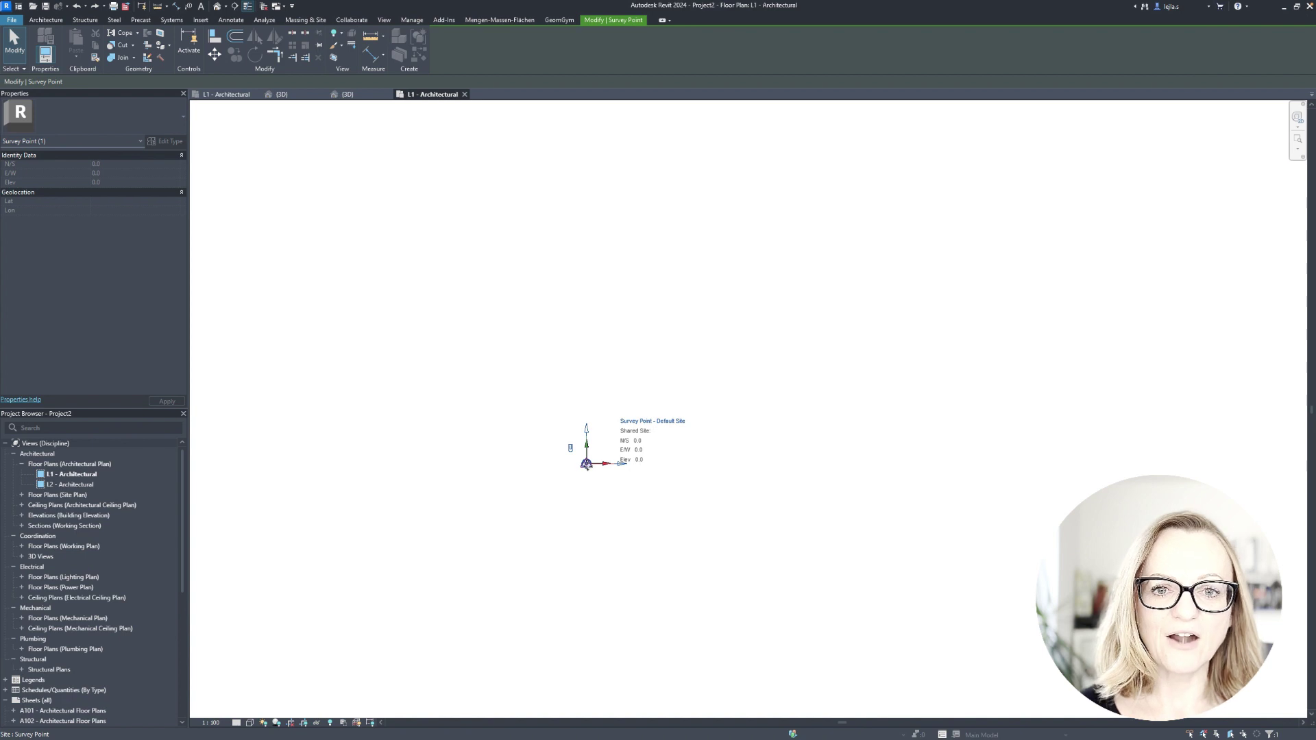
pyautogui.press('Escape')
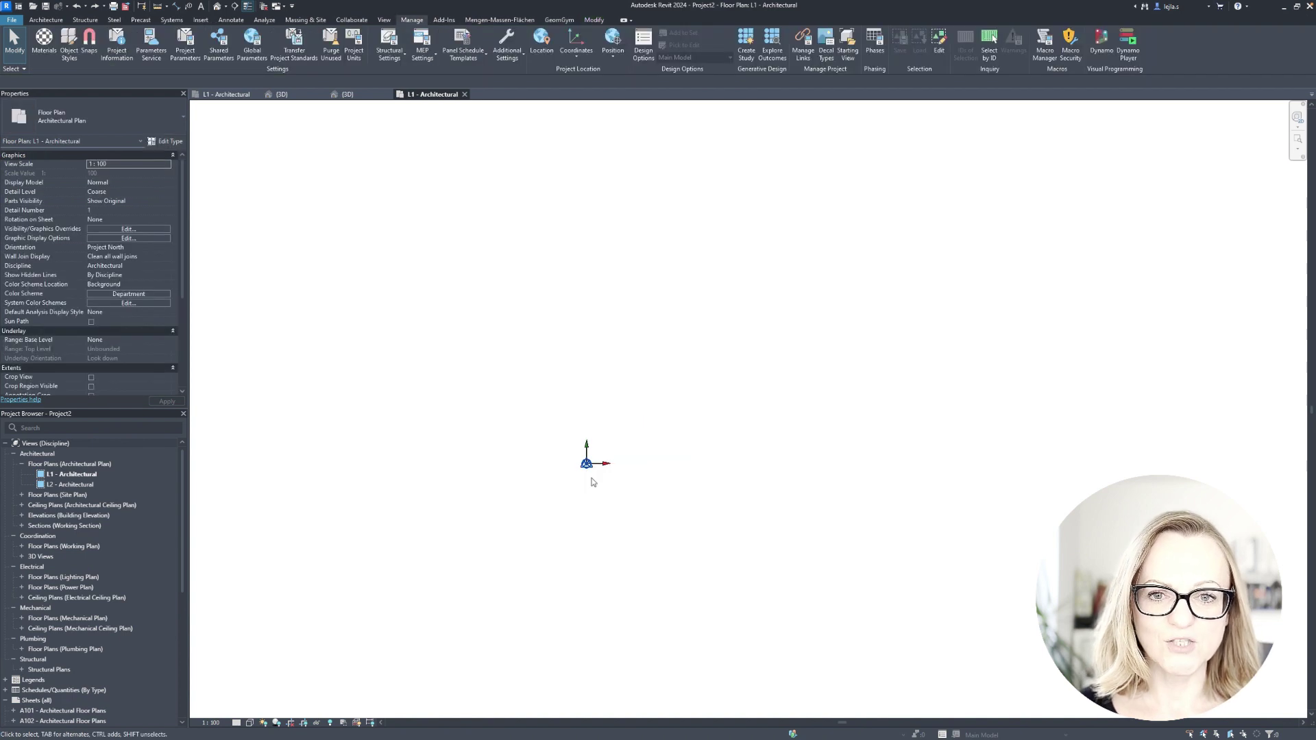
# Step: Specify Coordinates at Point on the base point: N/S 5000, E/W 5000
pyautogui.click(581, 59)
pyautogui.click(604, 156)
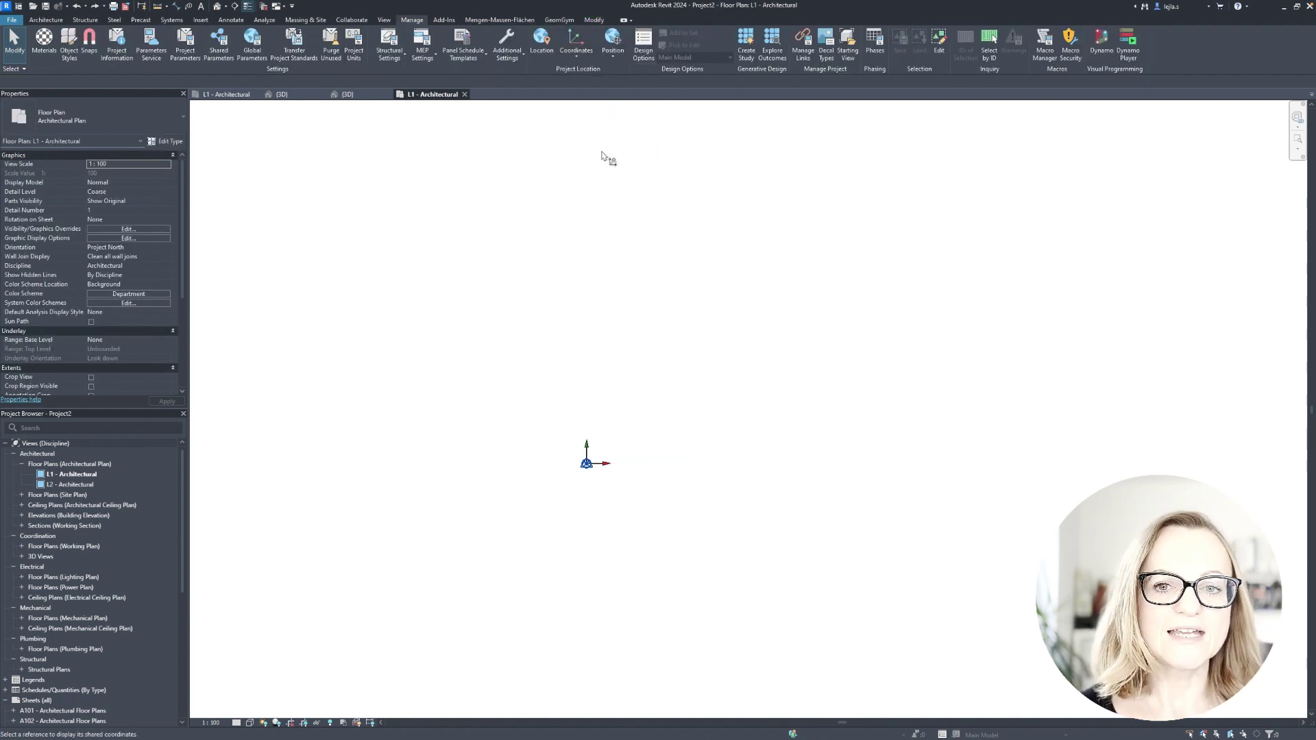
pyautogui.click(588, 462)
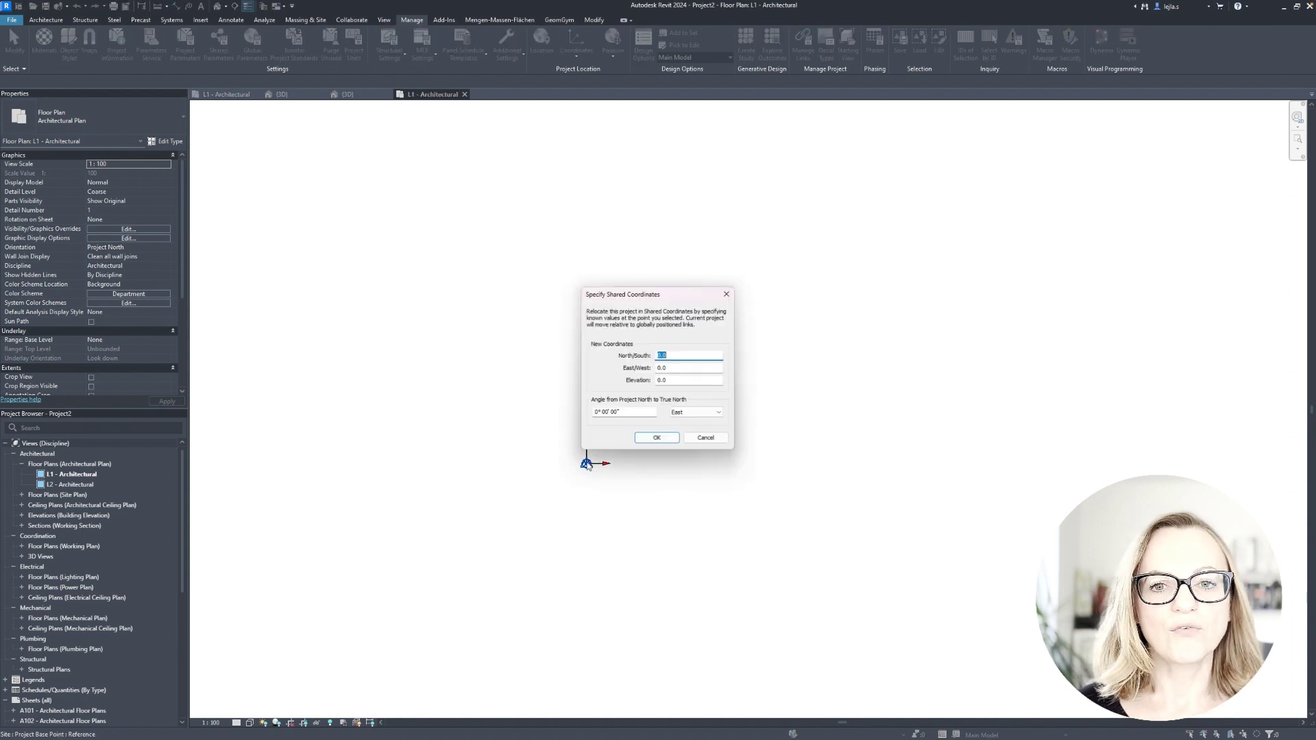
pyautogui.write('5000')
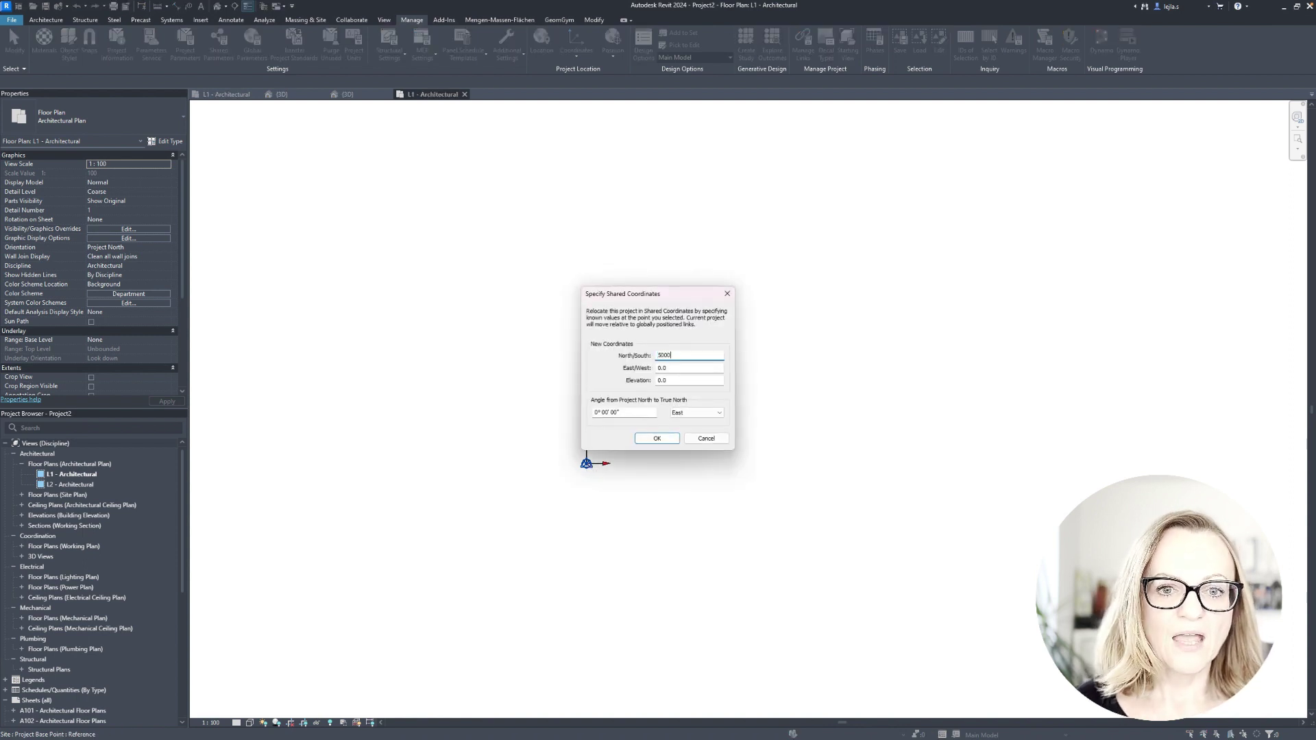
pyautogui.click(669, 370)
pyautogui.write('5')
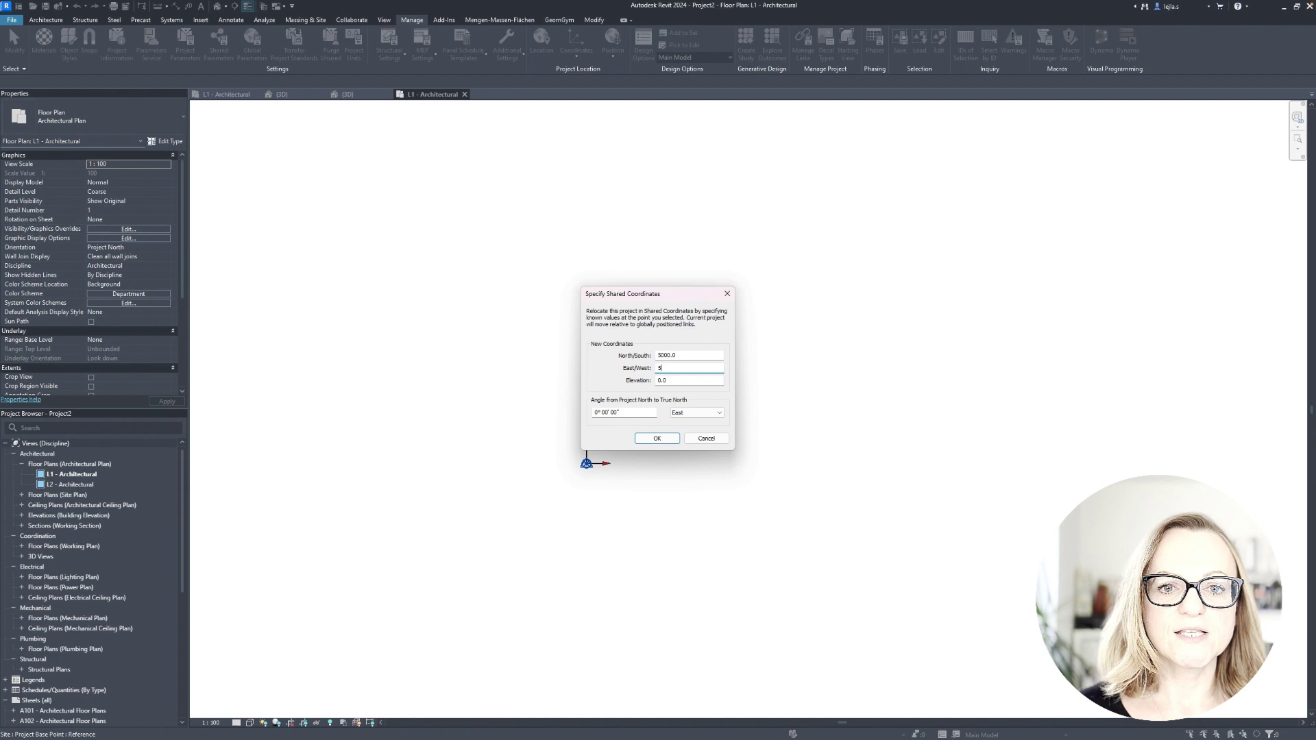
pyautogui.write('000')
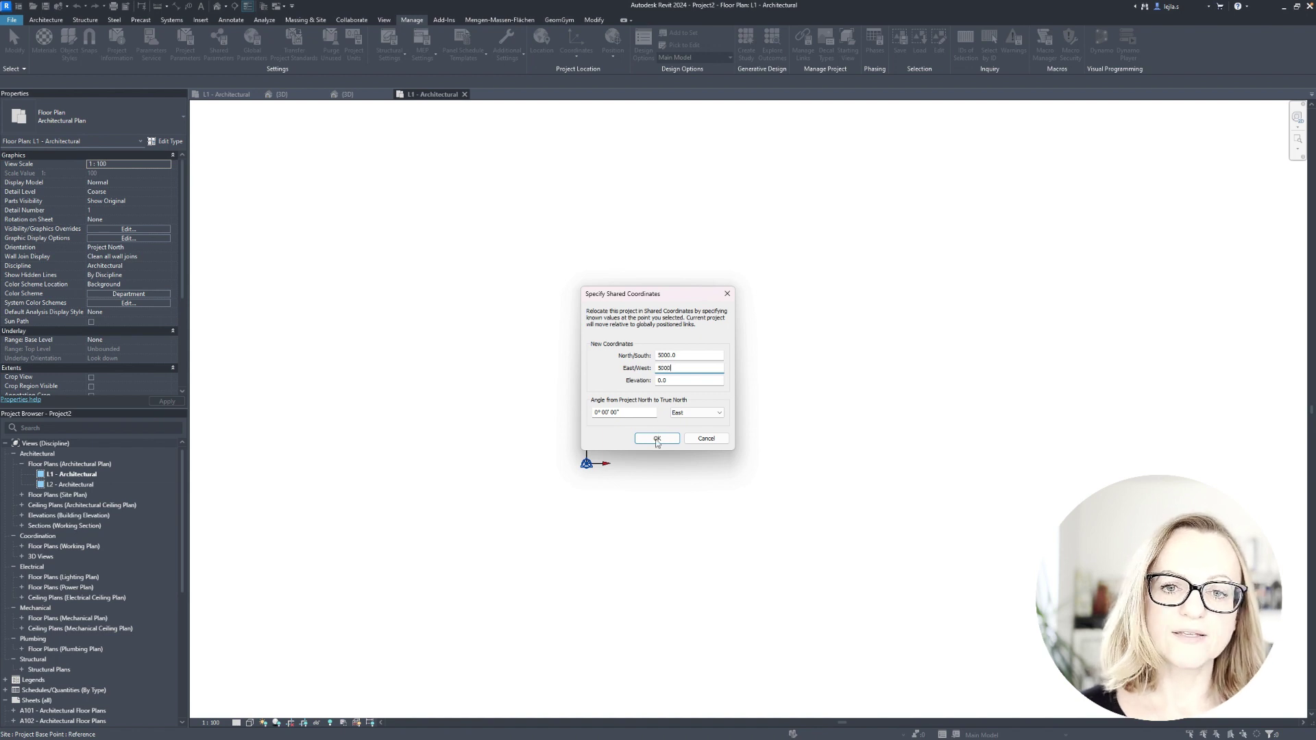
pyautogui.click(656, 438)
# Step: Undo the shared coordinate change and unclip the Survey Point
pyautogui.click(588, 464)
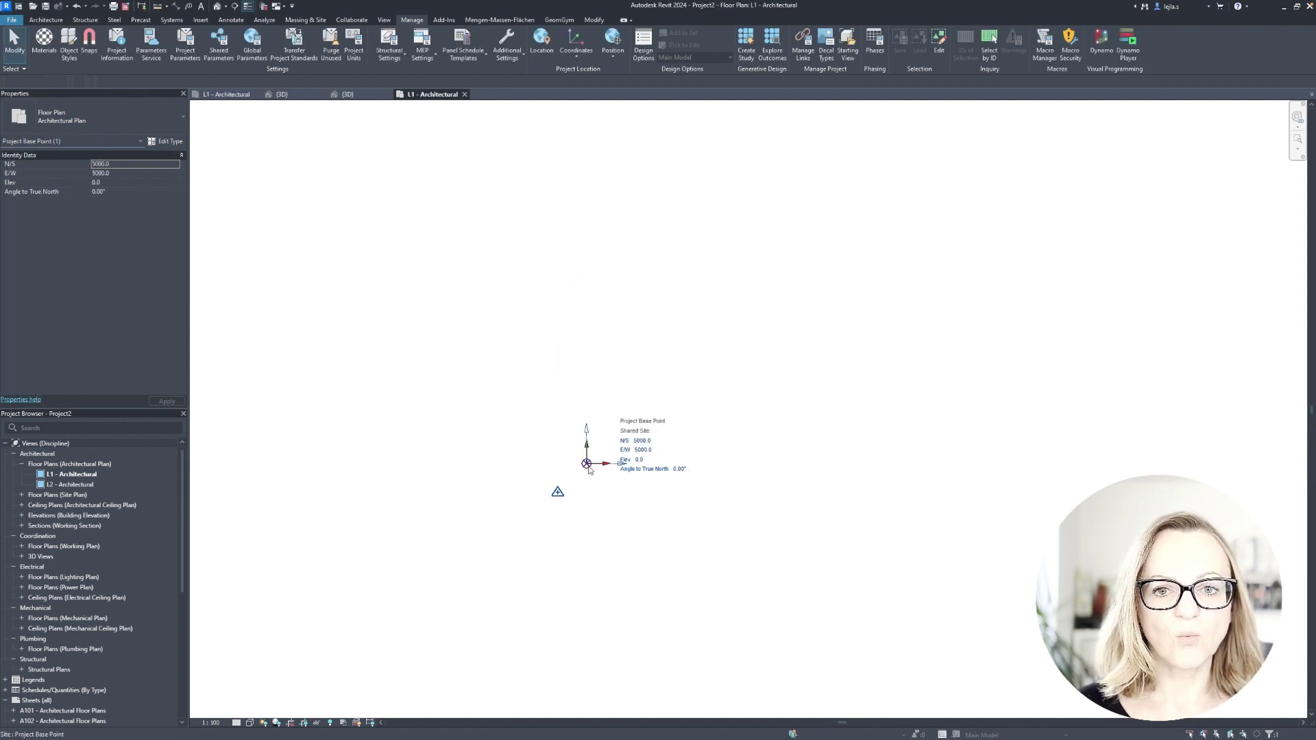
pyautogui.click(560, 493)
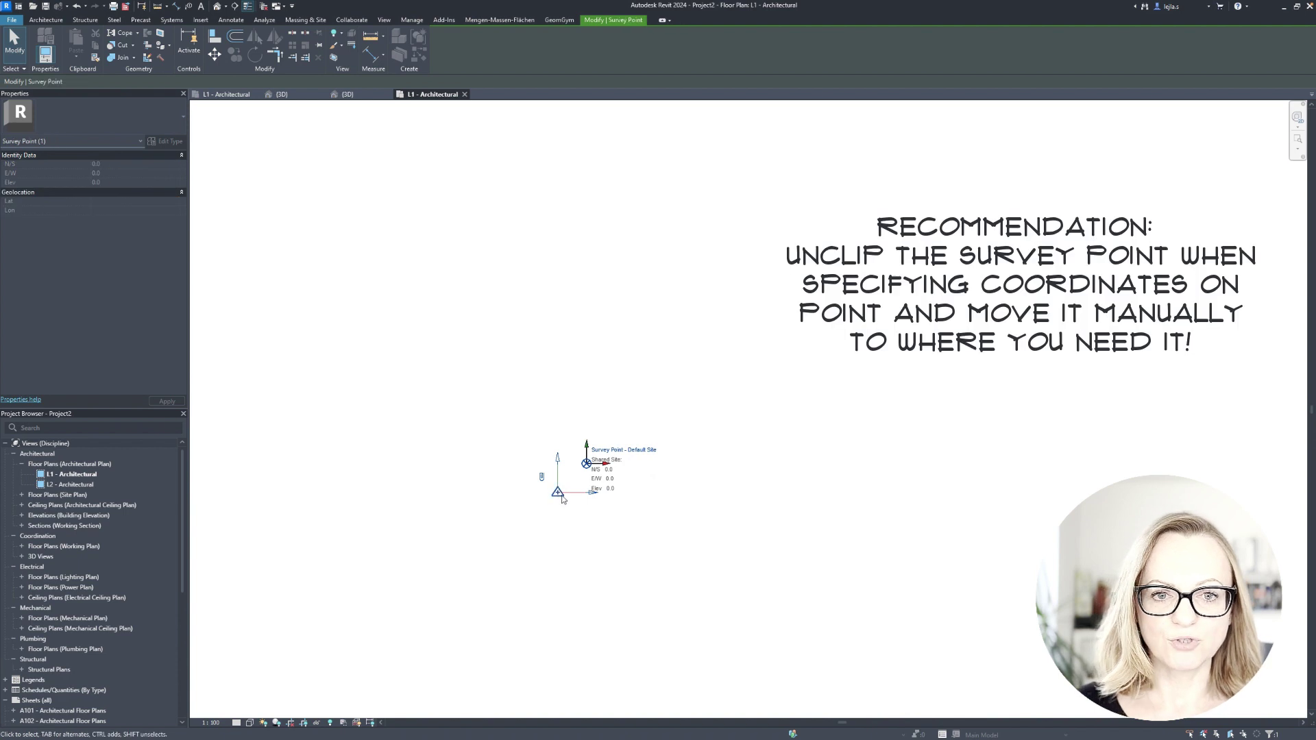
pyautogui.click(77, 6)
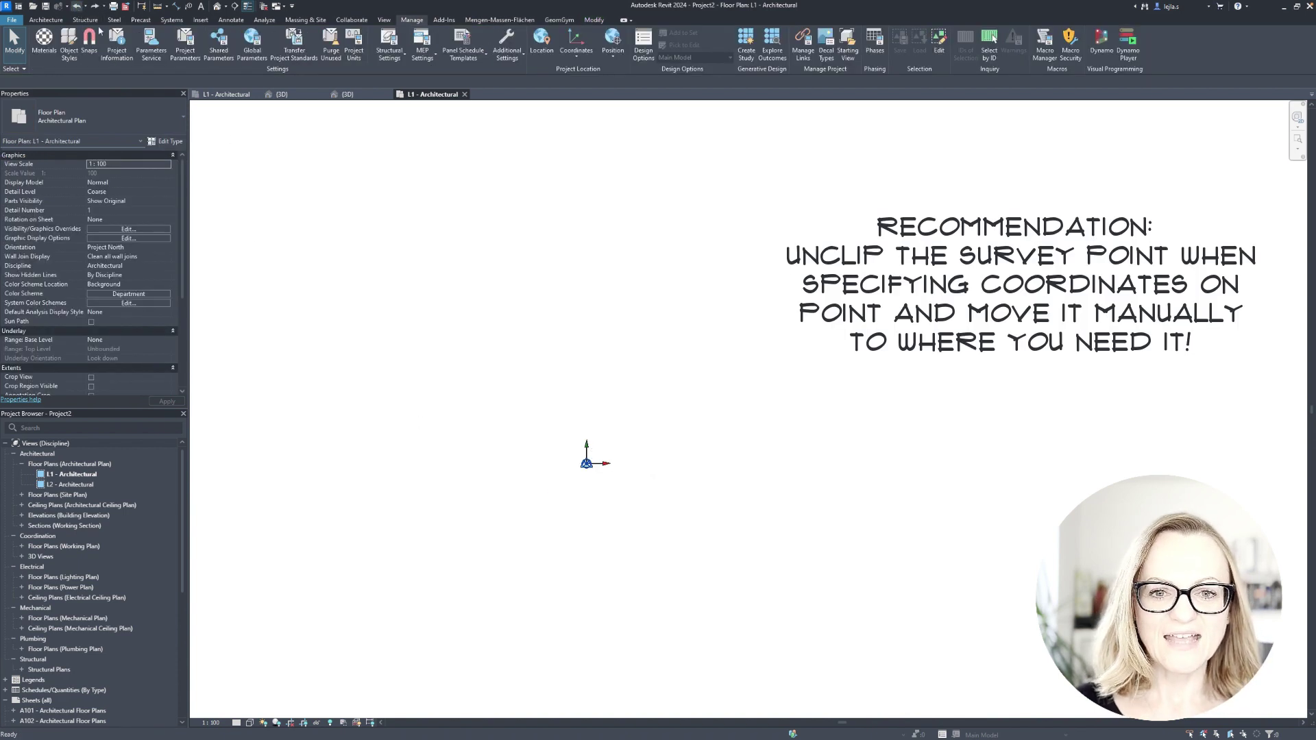
pyautogui.click(586, 466)
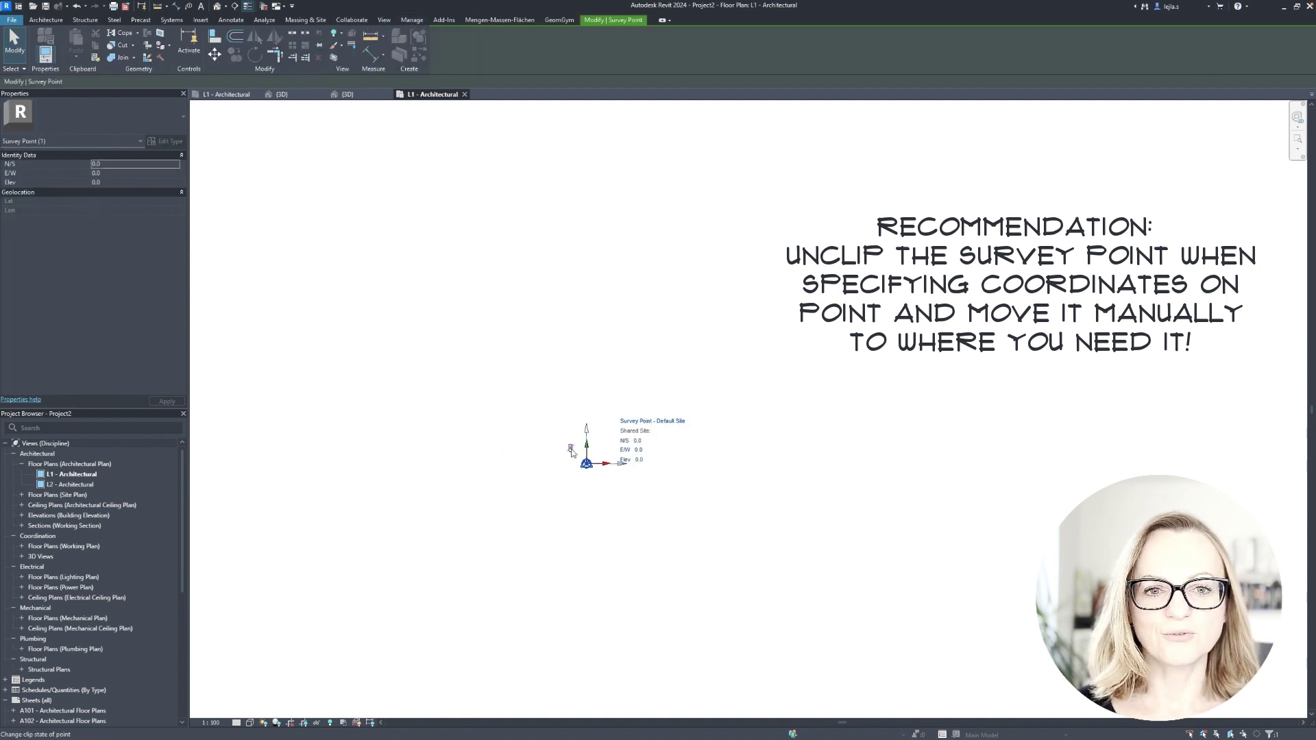
pyautogui.click(575, 352)
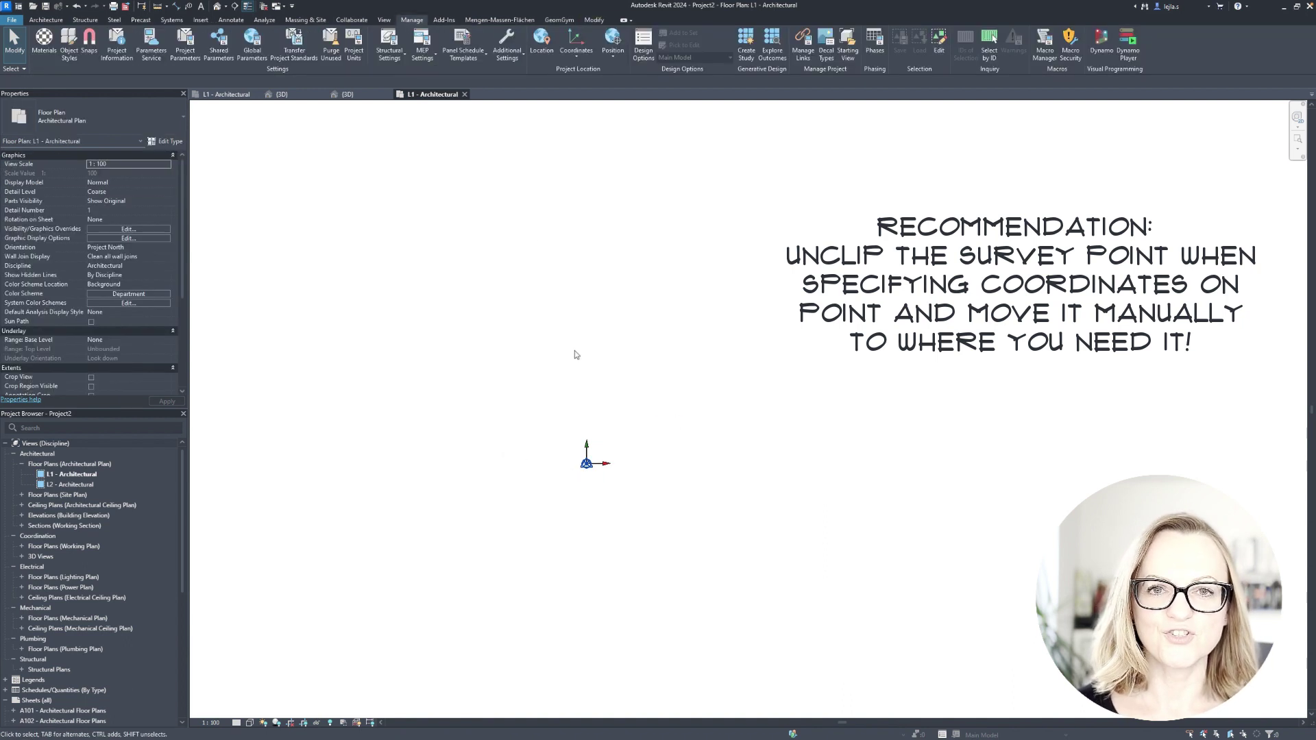
# Step: Specify Coordinates at Point on the base point again with N/S 5000 and E/W 5000
pyautogui.click(576, 55)
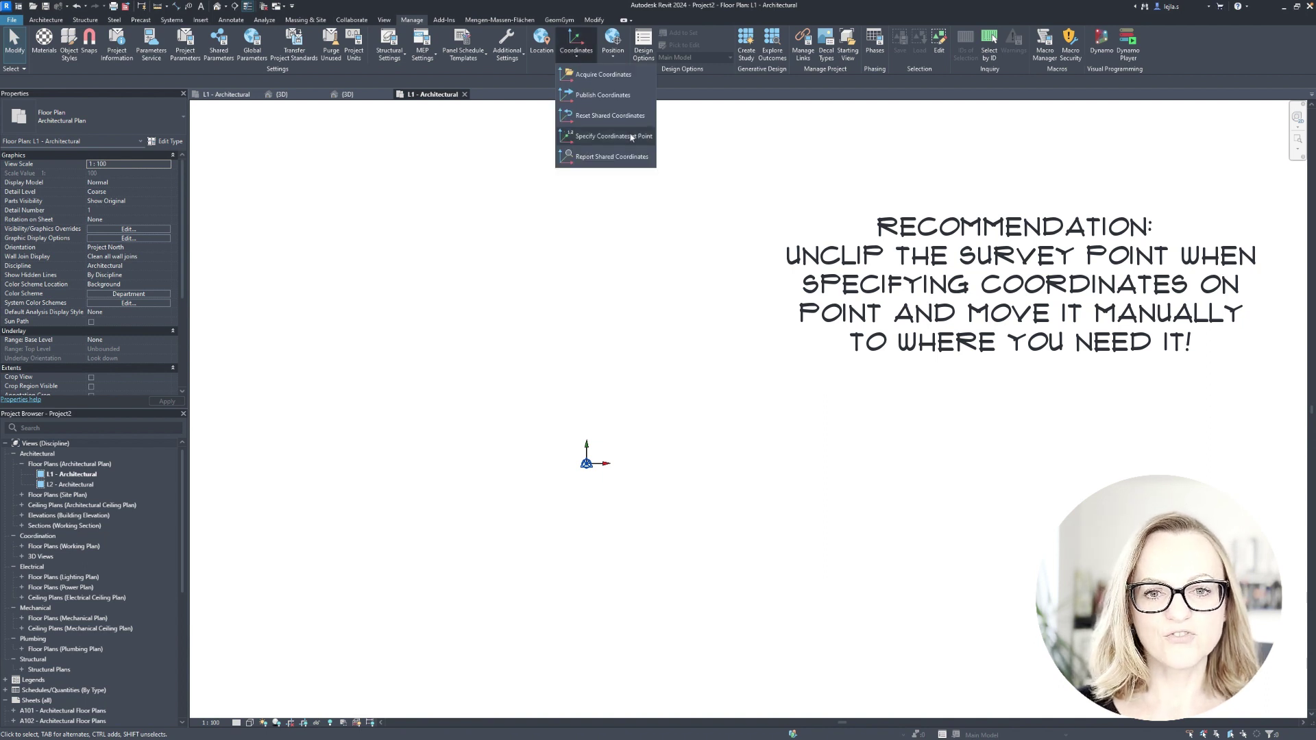
pyautogui.click(612, 157)
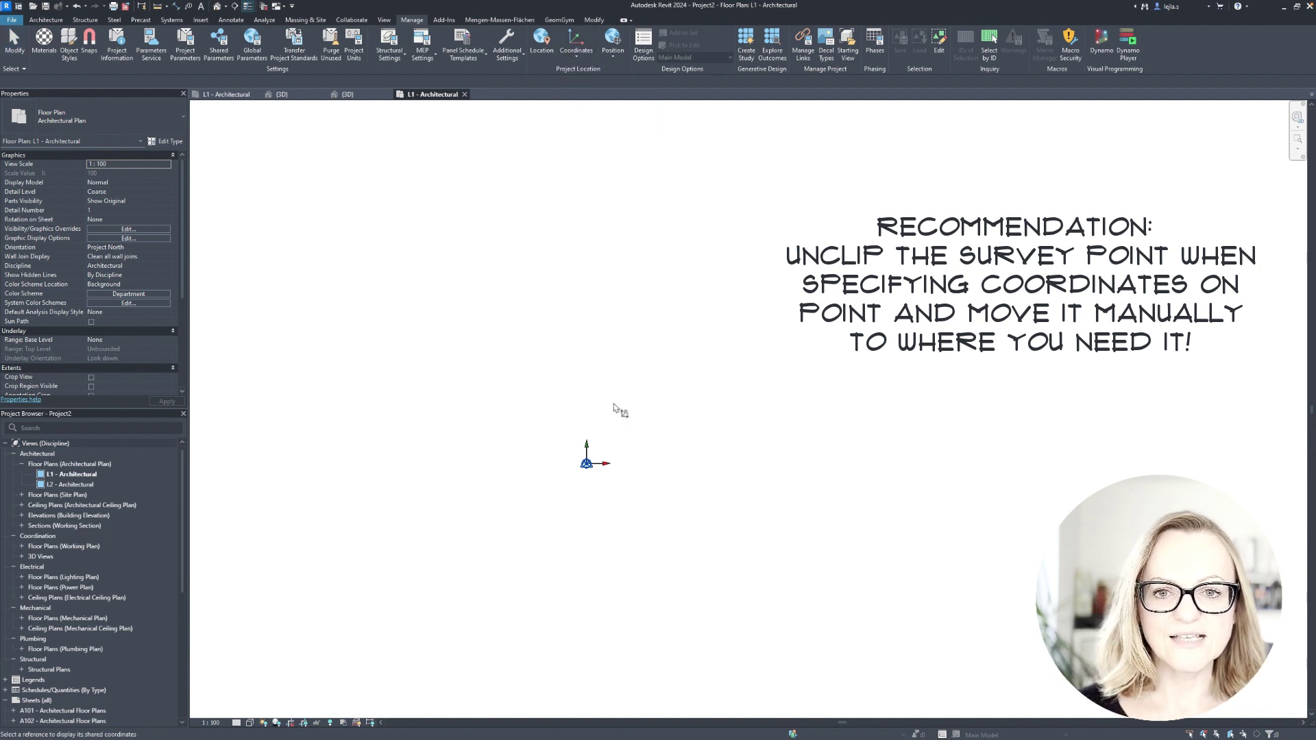
pyautogui.click(587, 465)
pyautogui.write('5000')
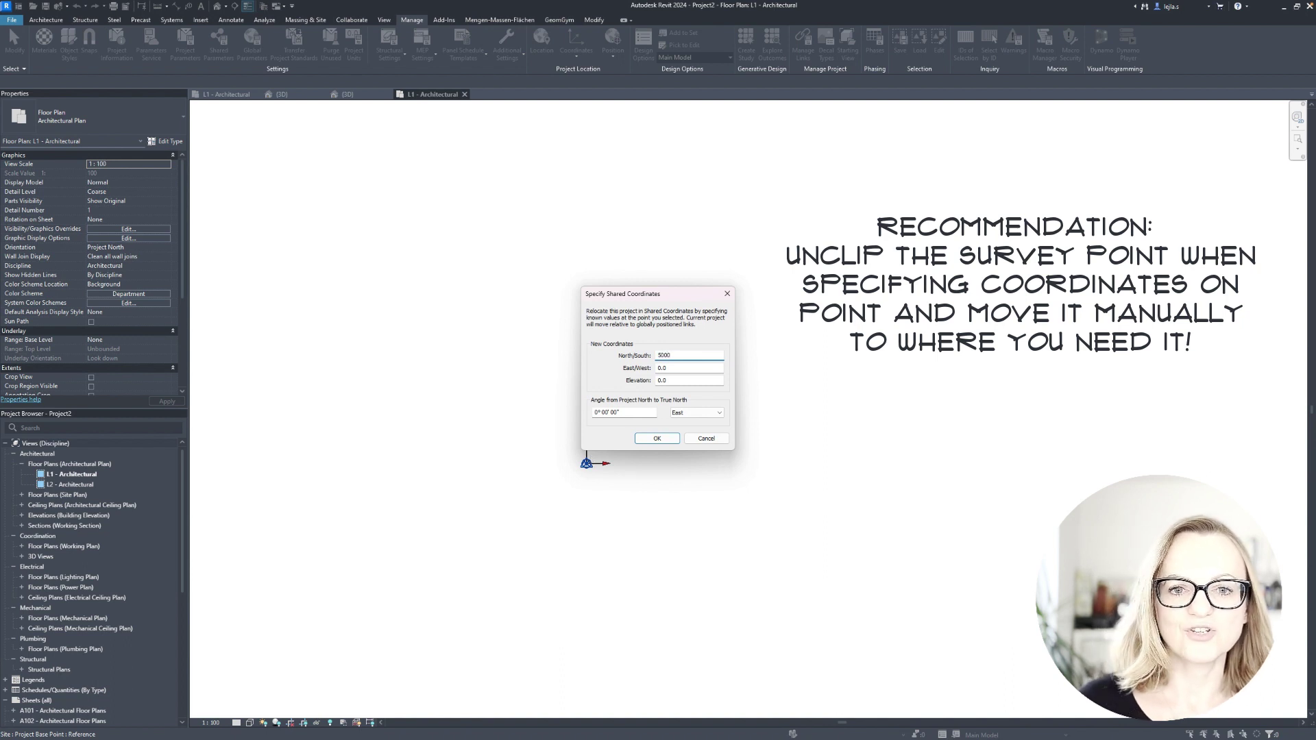
pyautogui.press('Tab')
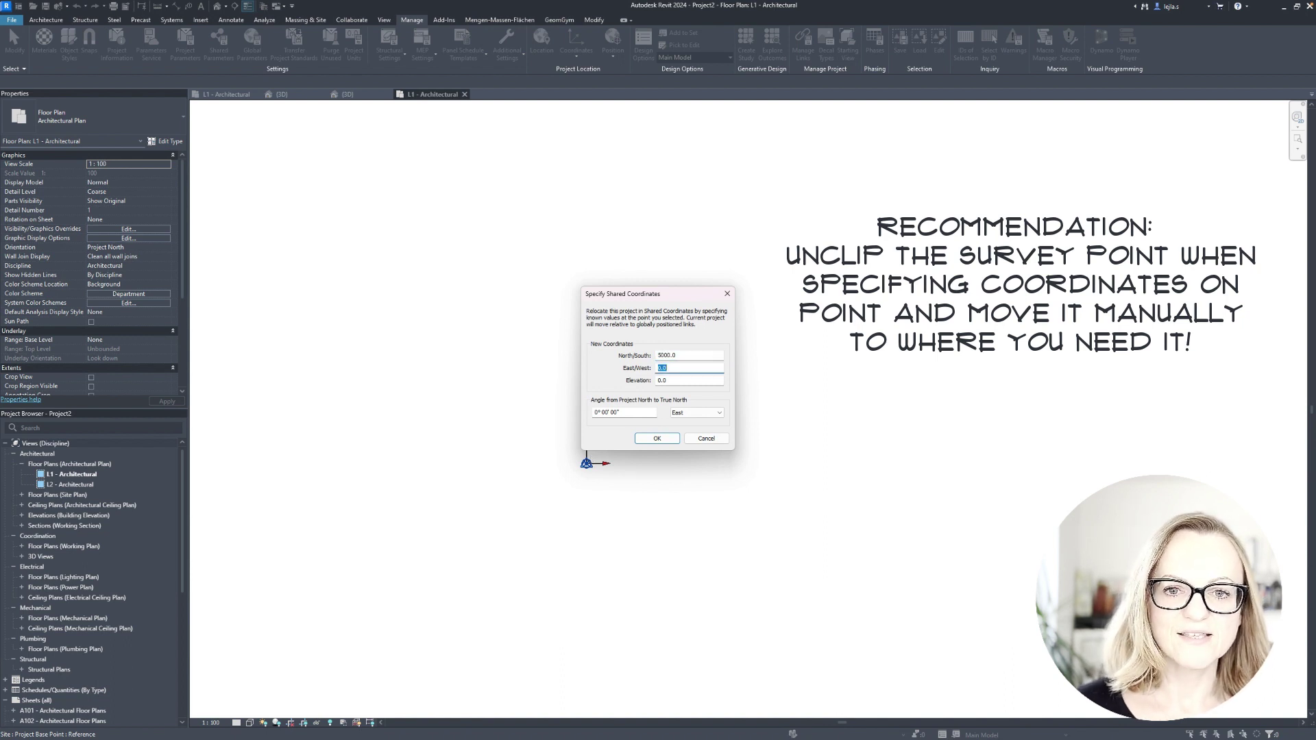
pyautogui.write('5000')
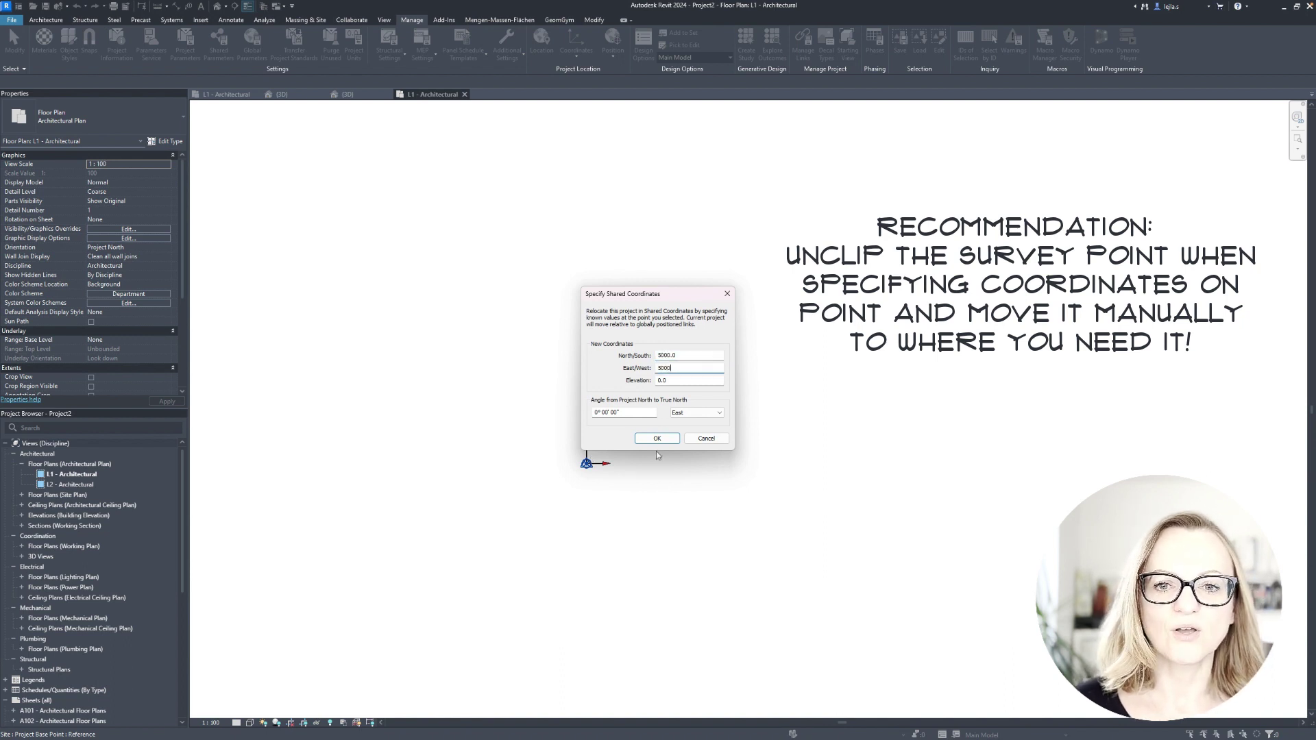
pyautogui.click(657, 439)
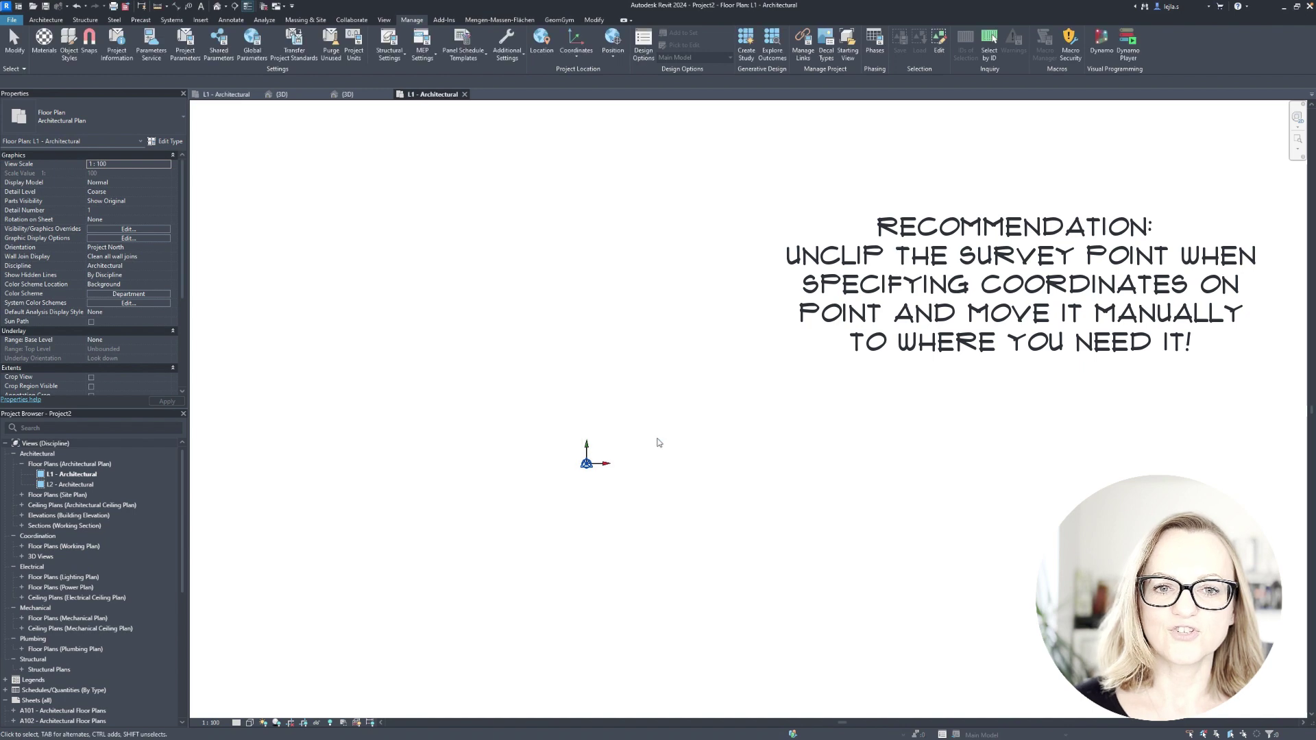
# Step: Check the base point, then drag the Survey Point off the base point
pyautogui.click(590, 468)
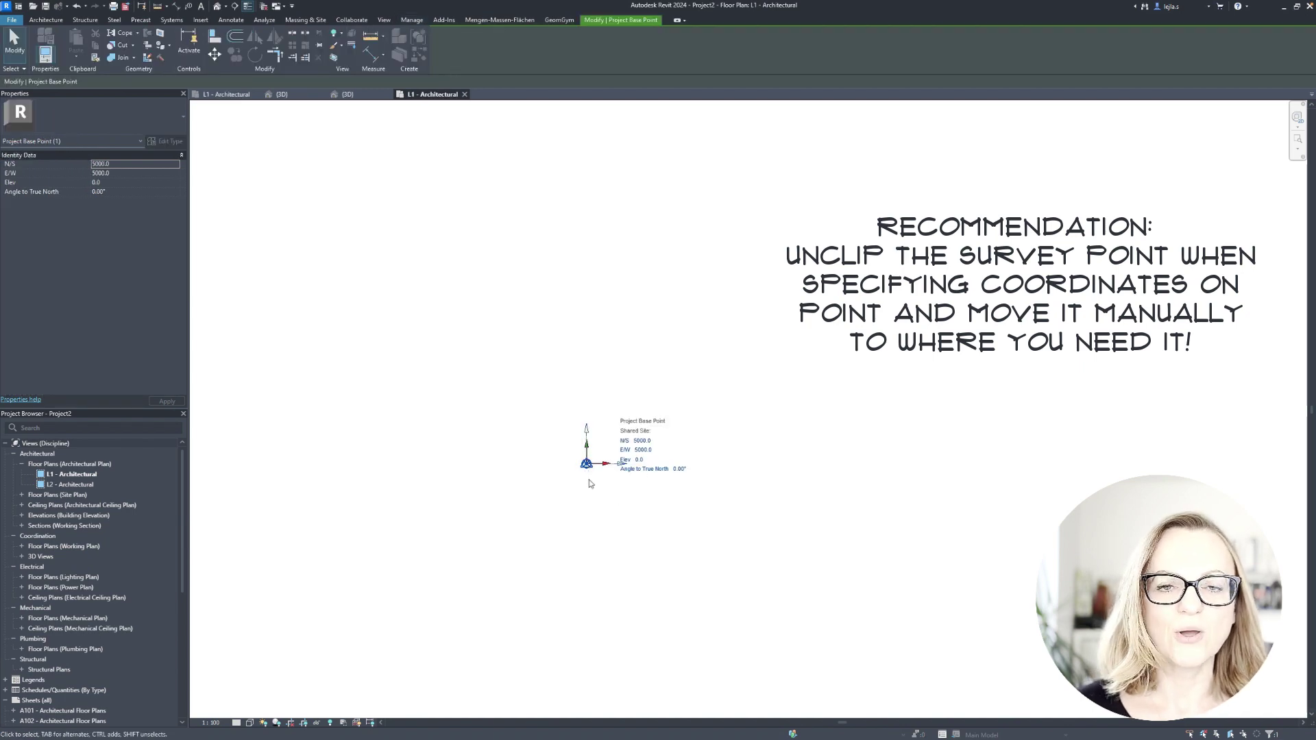
pyautogui.click(589, 484)
pyautogui.click(586, 464)
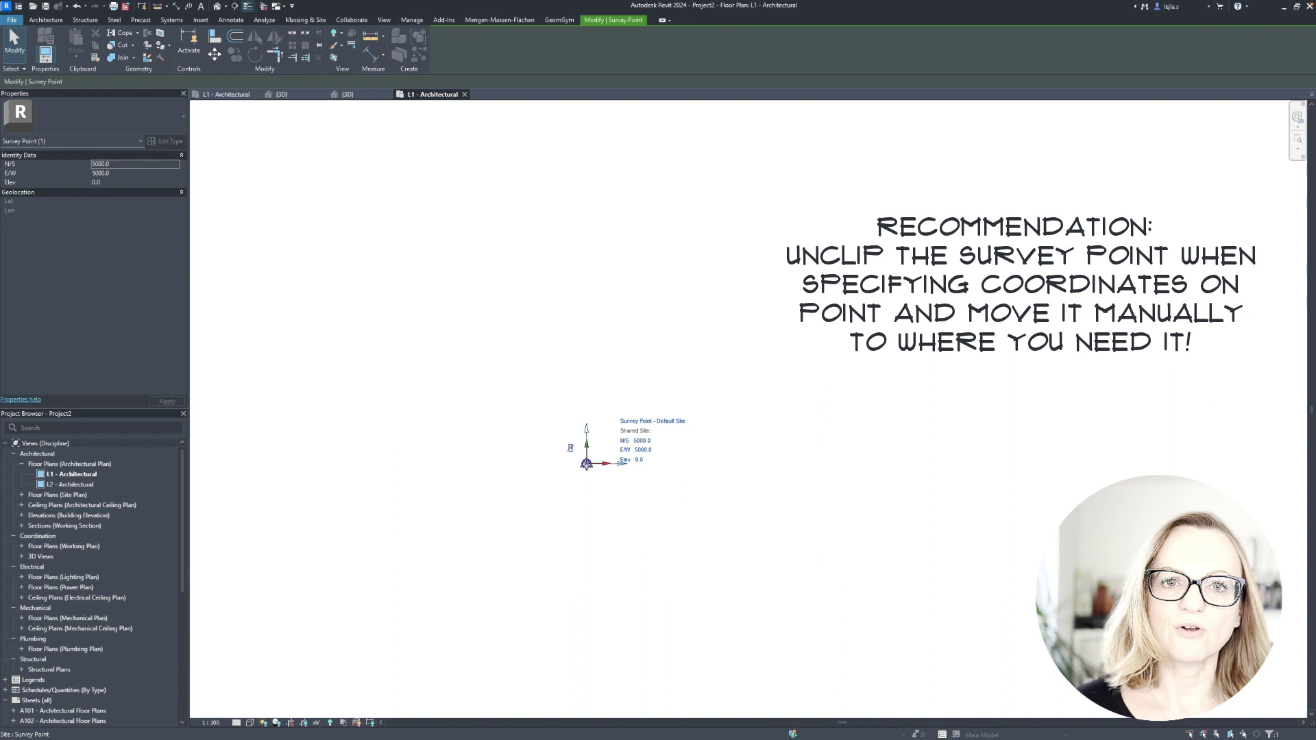
pyautogui.moveTo(586, 465); pyautogui.dragTo(558, 497)
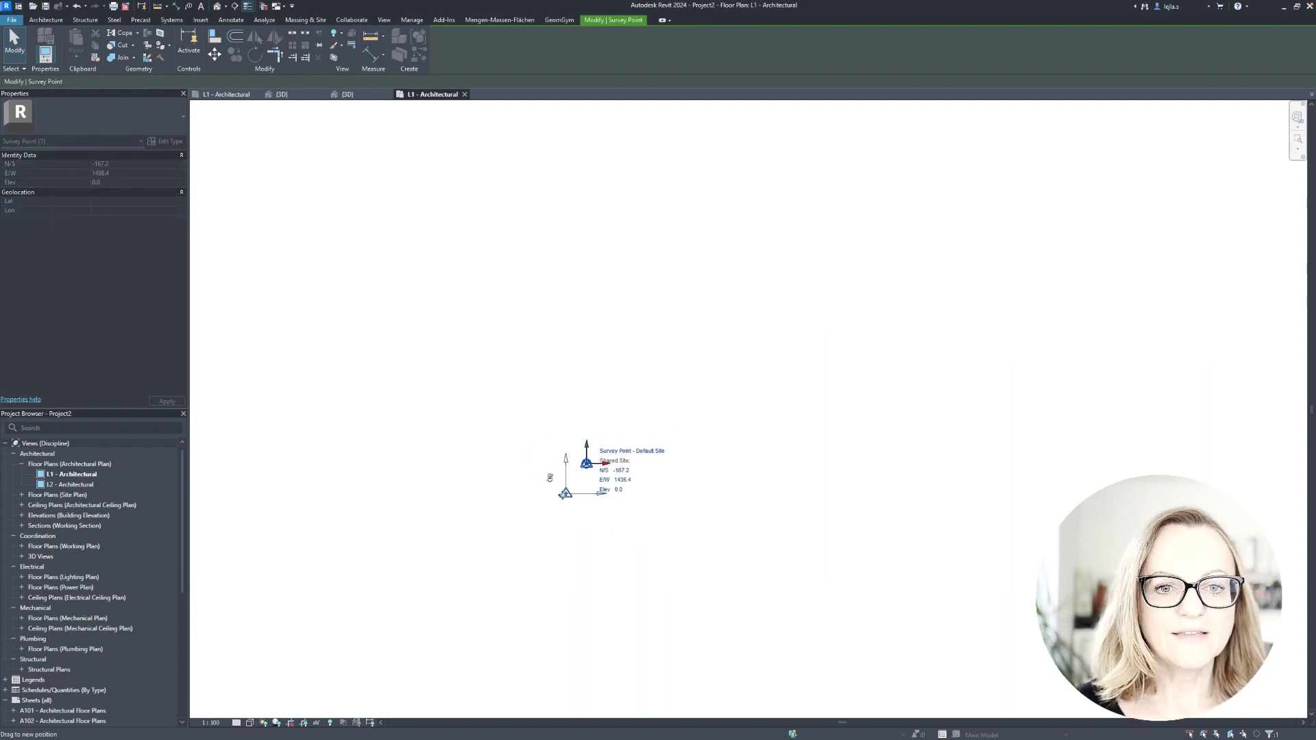
# Step: Edit the Project Base Point labels to N/S 5000 and E/W 5000
pyautogui.click(696, 524)
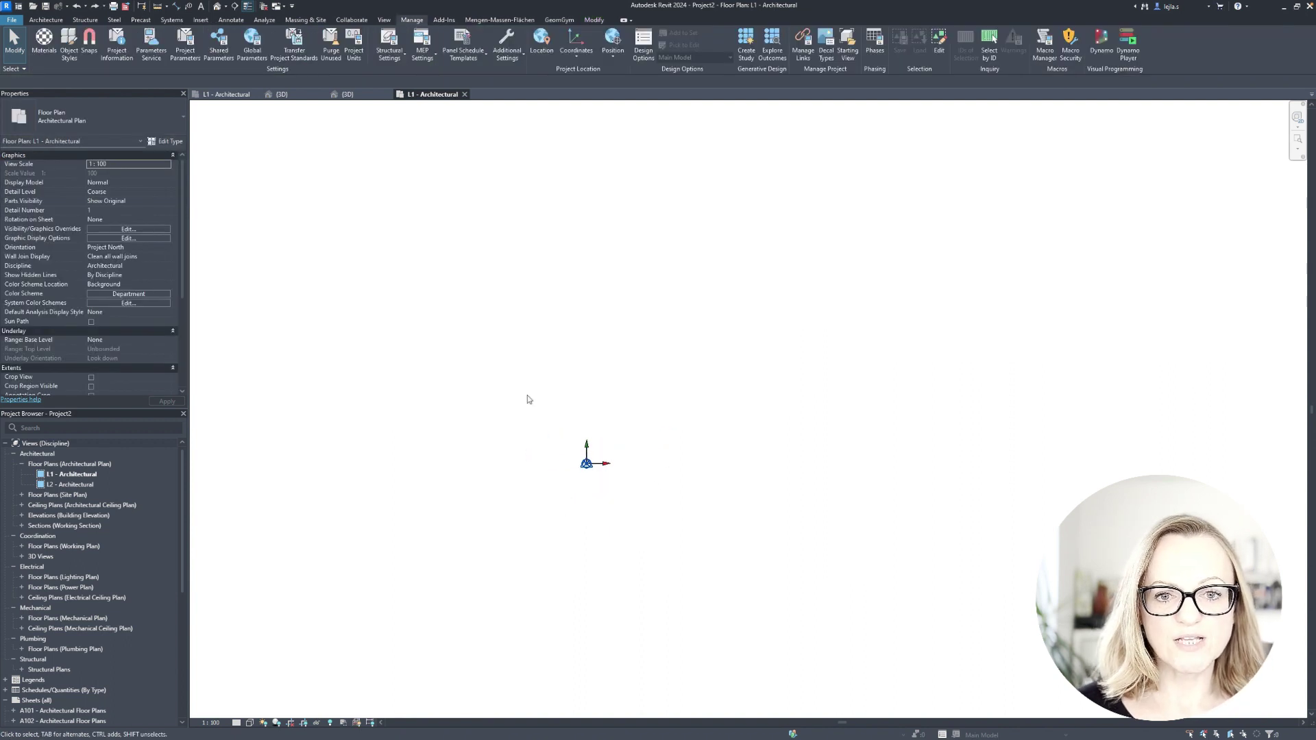
pyautogui.click(586, 464)
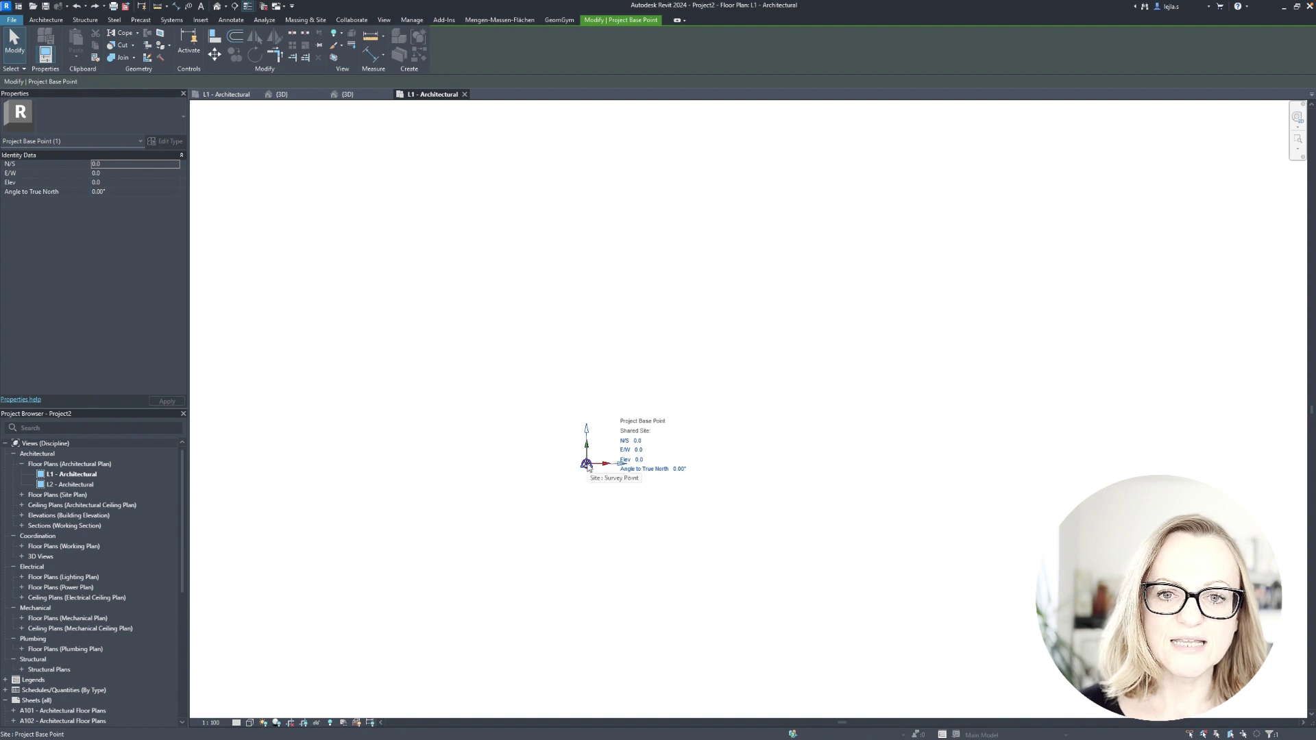
pyautogui.click(641, 445)
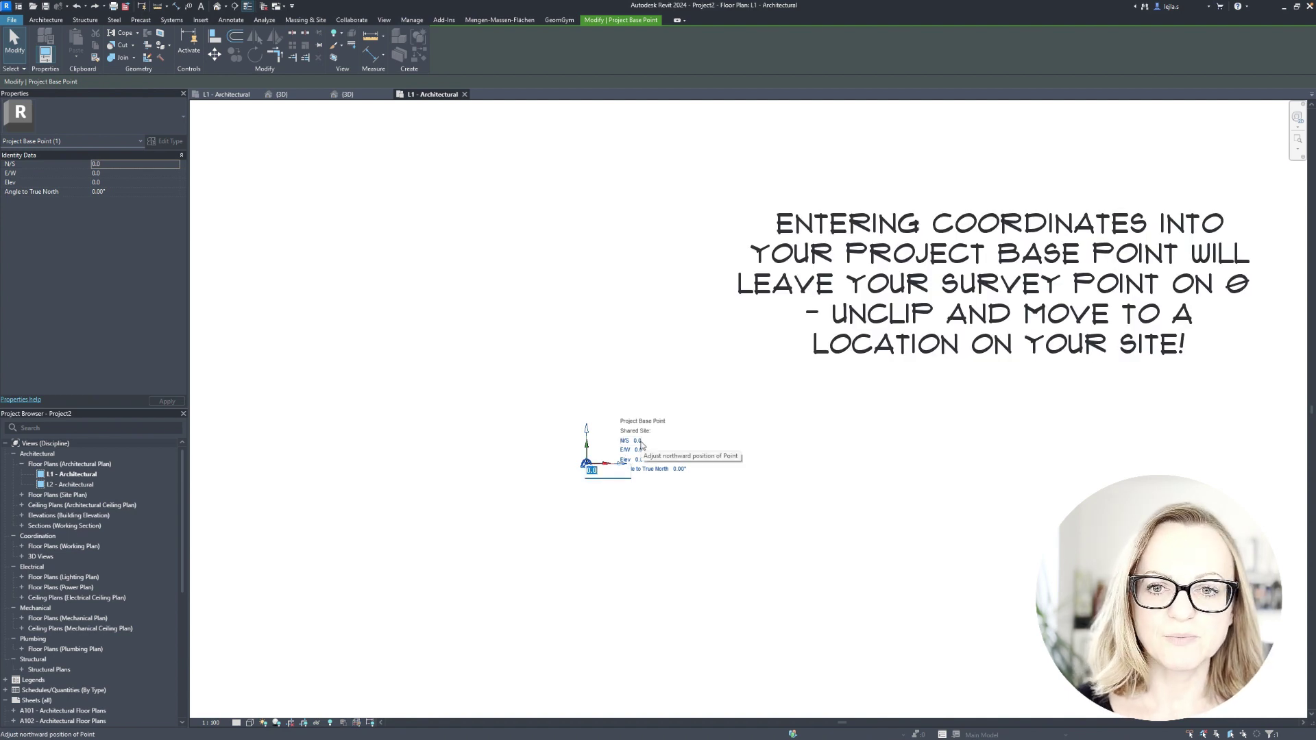
pyautogui.write('5000')
pyautogui.press('Return')
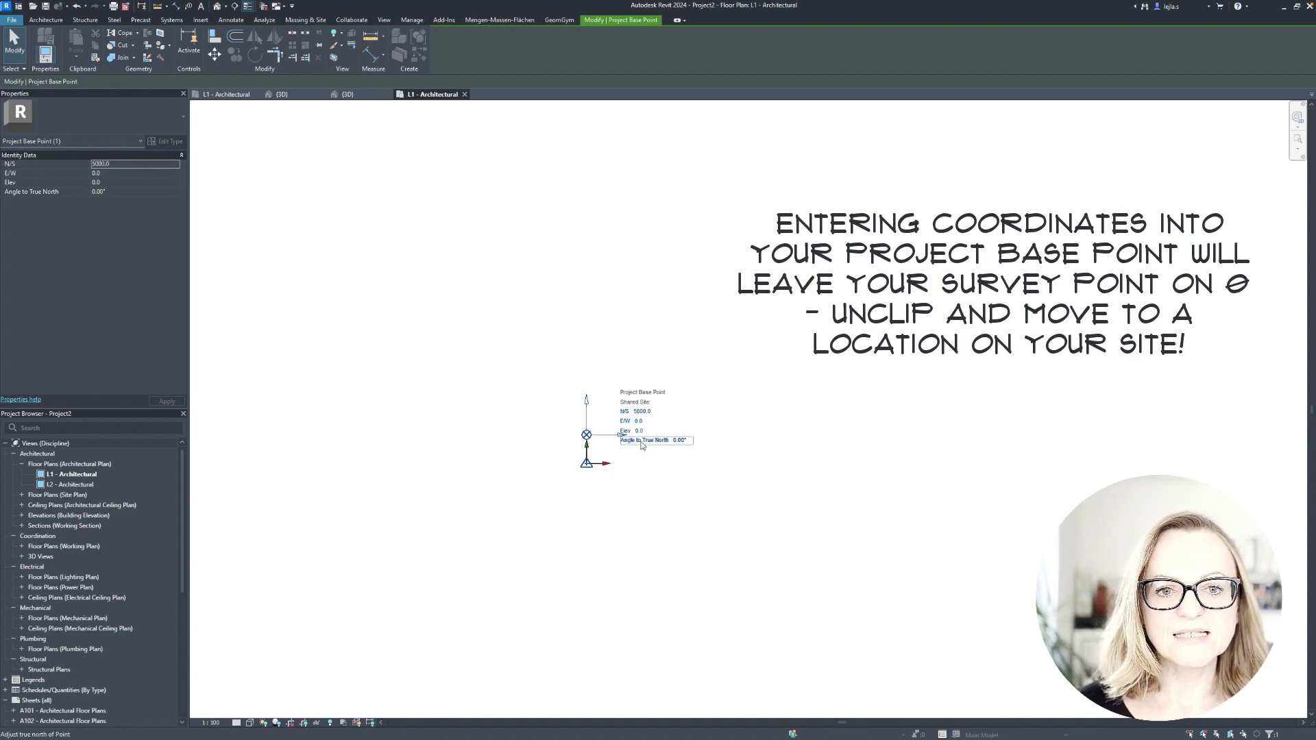
pyautogui.click(642, 423)
pyautogui.write('5')
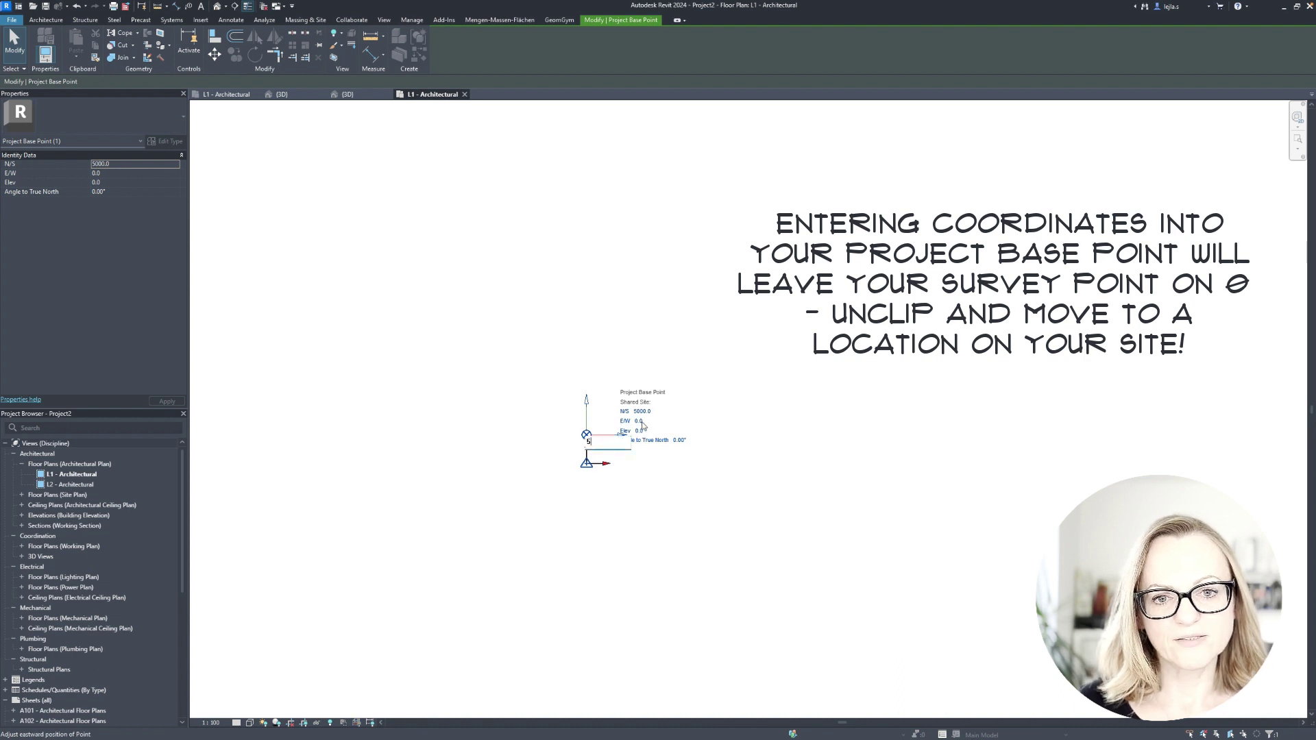
pyautogui.write('000')
pyautogui.press('Return')
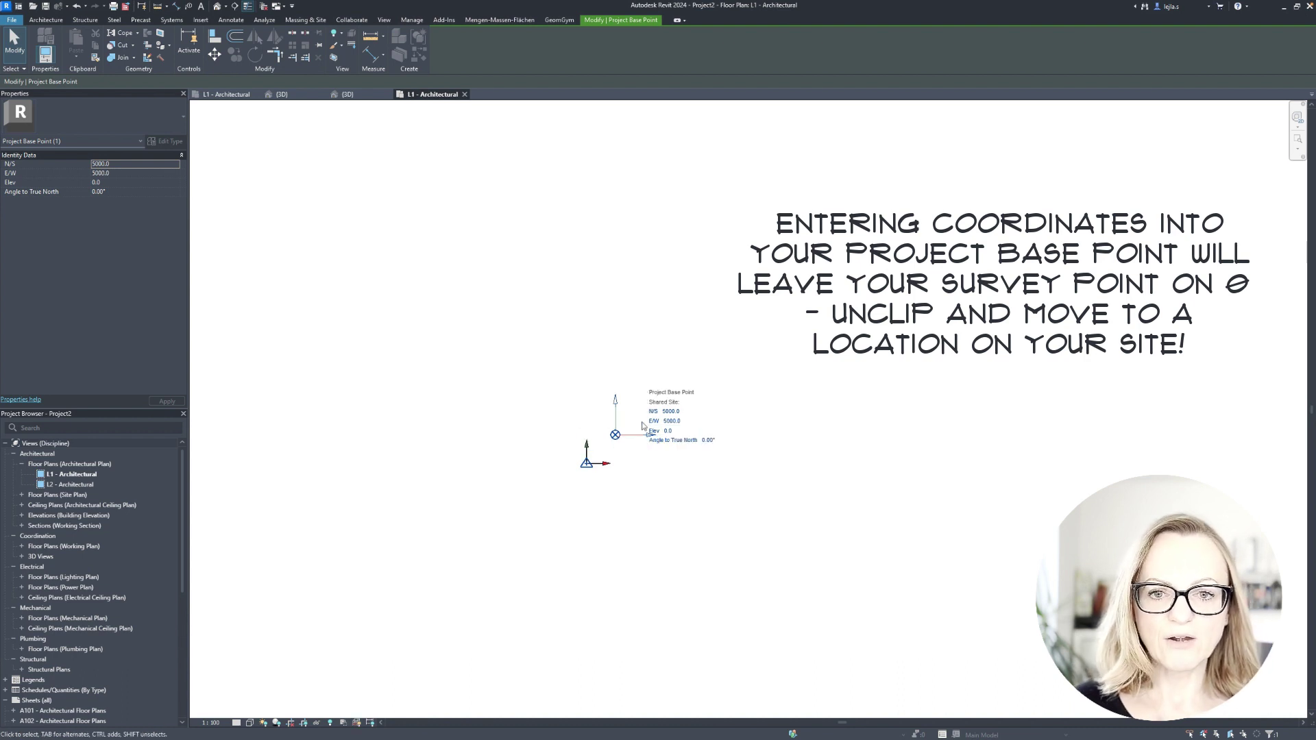
# Step: Unclip the Survey Point and drag it to about N/S 2940, E/W 3830
pyautogui.click(591, 462)
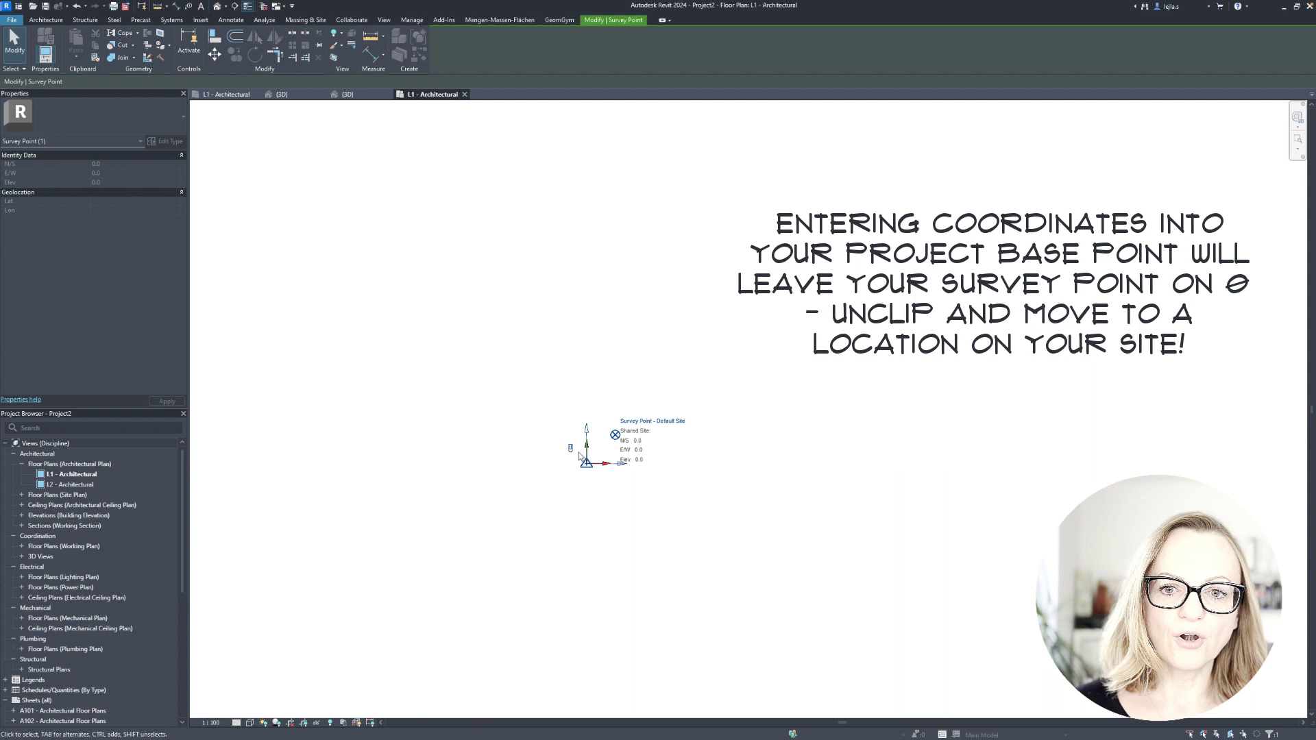
pyautogui.click(570, 447)
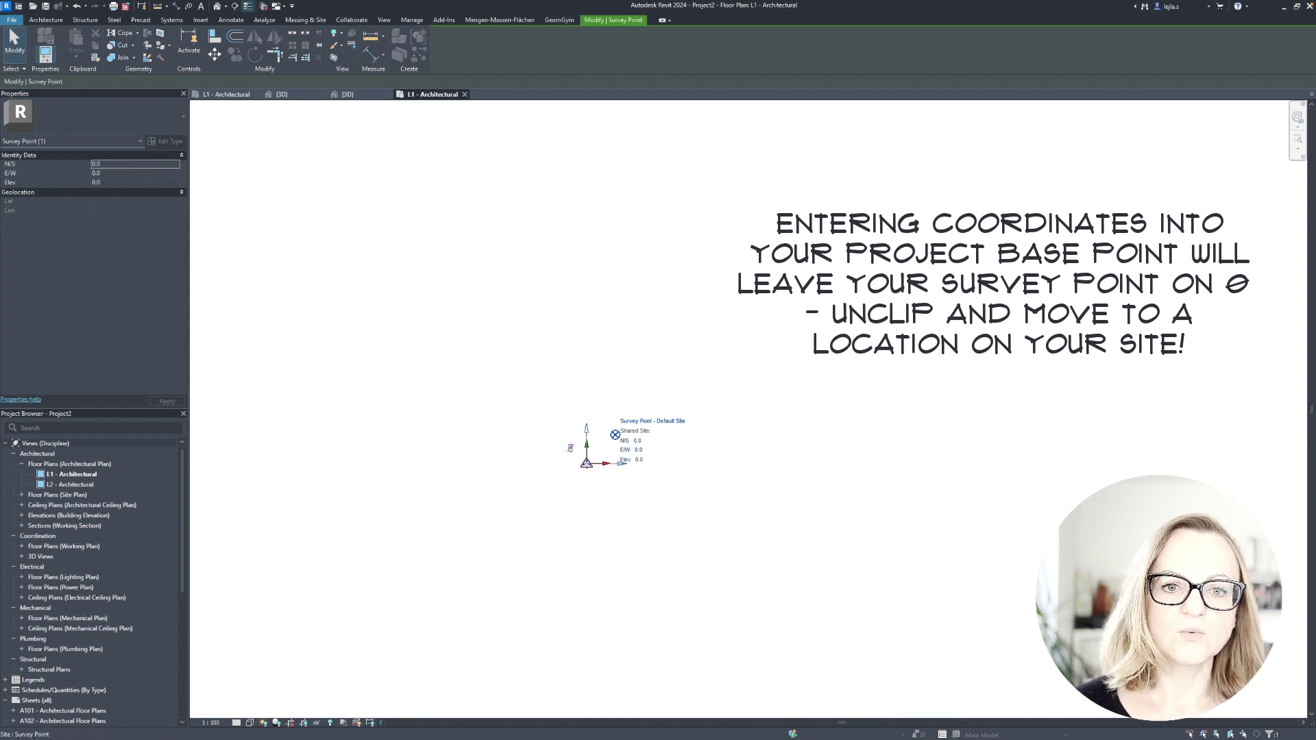
pyautogui.moveTo(599, 458)
pyautogui.mouseDown()
pyautogui.moveTo(618, 444)
pyautogui.moveTo(616, 455)
pyautogui.mouseUp()
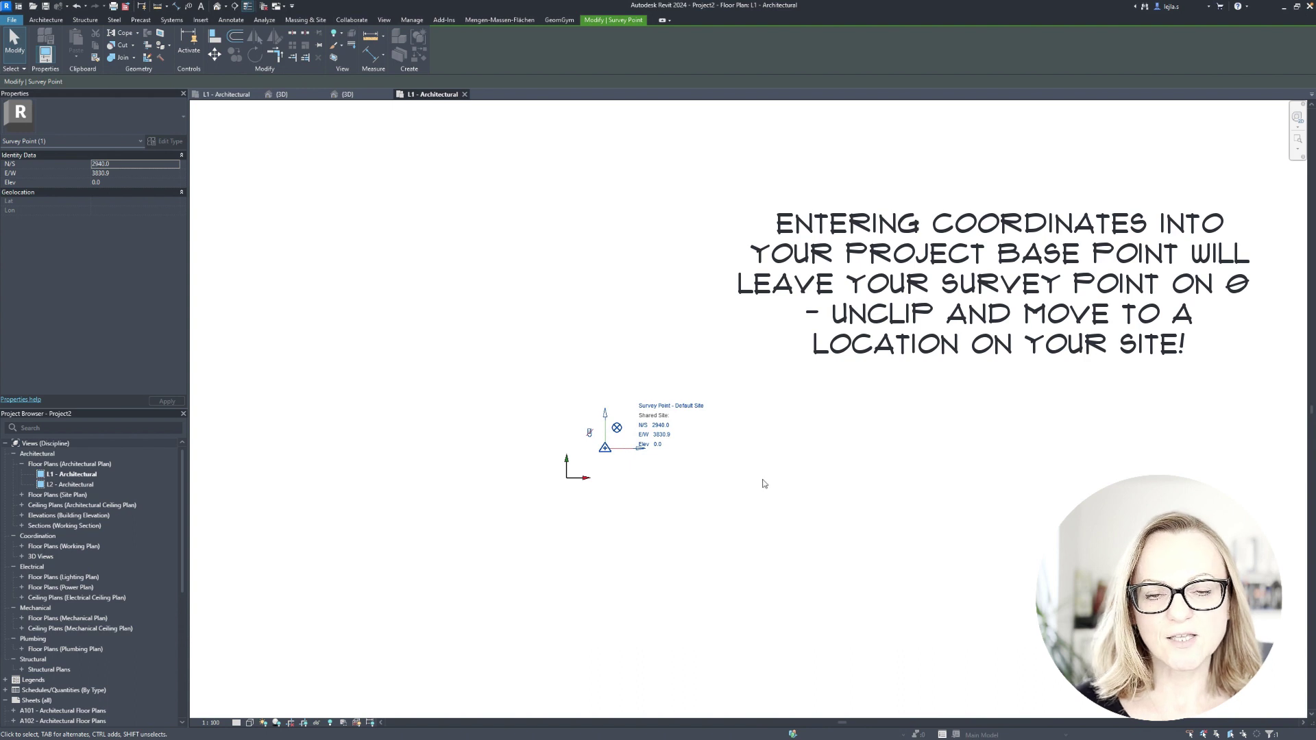
pyautogui.press('Escape')
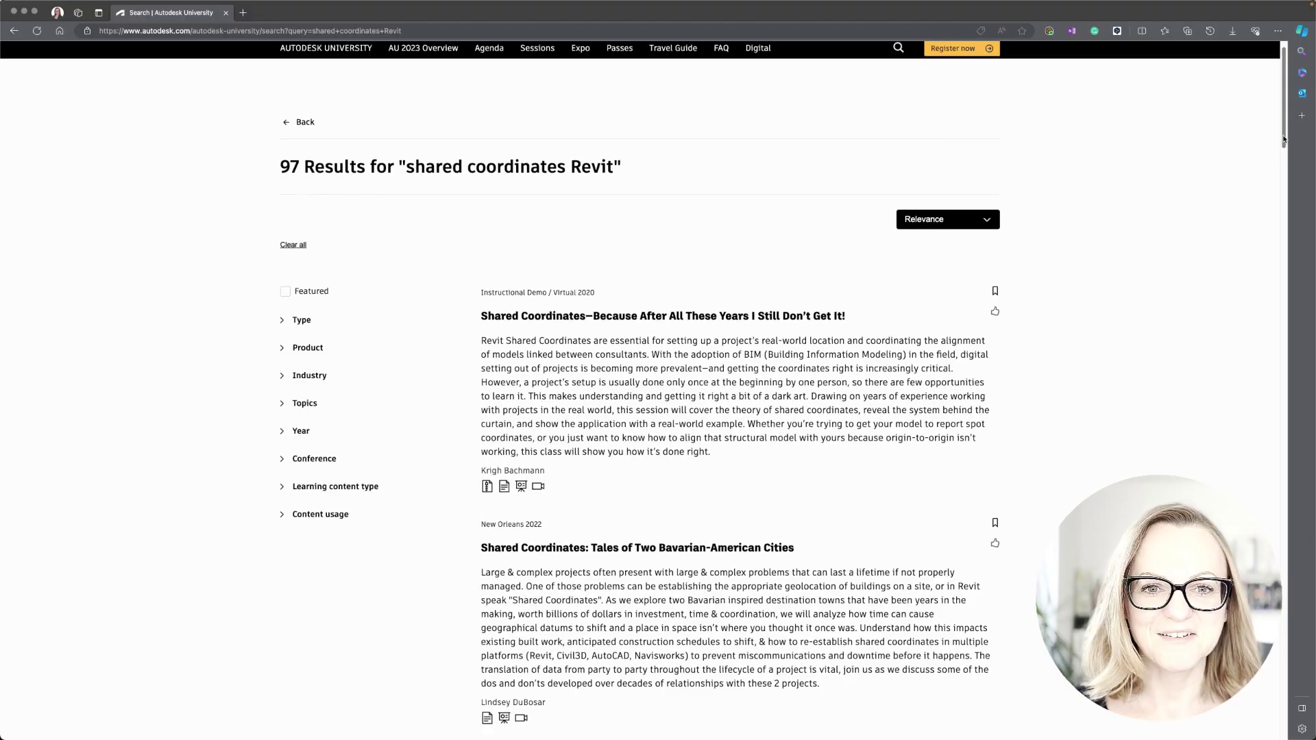
# Step: Scroll through the 97 Autodesk University results for 'shared coordinates Revit'
pyautogui.scroll(-3, 1286, 148)
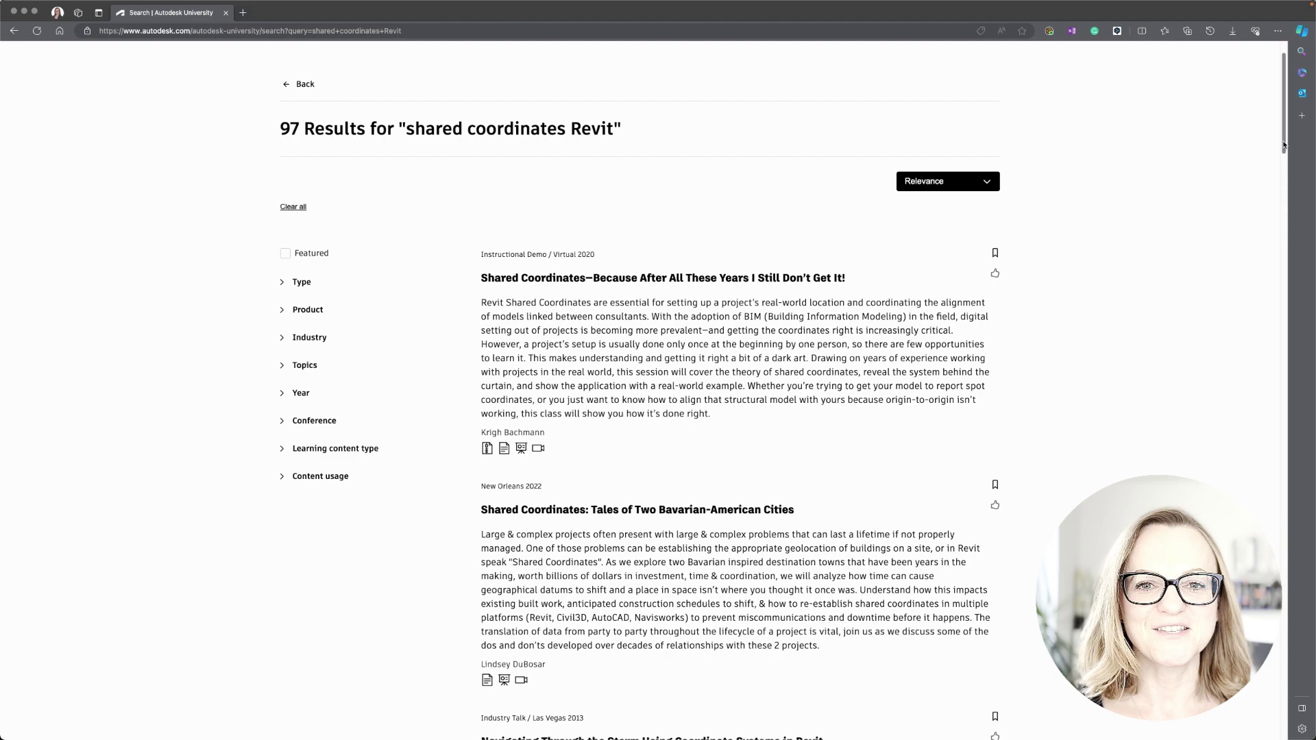
pyautogui.moveTo(1286, 147); pyautogui.dragTo(1309, 218)
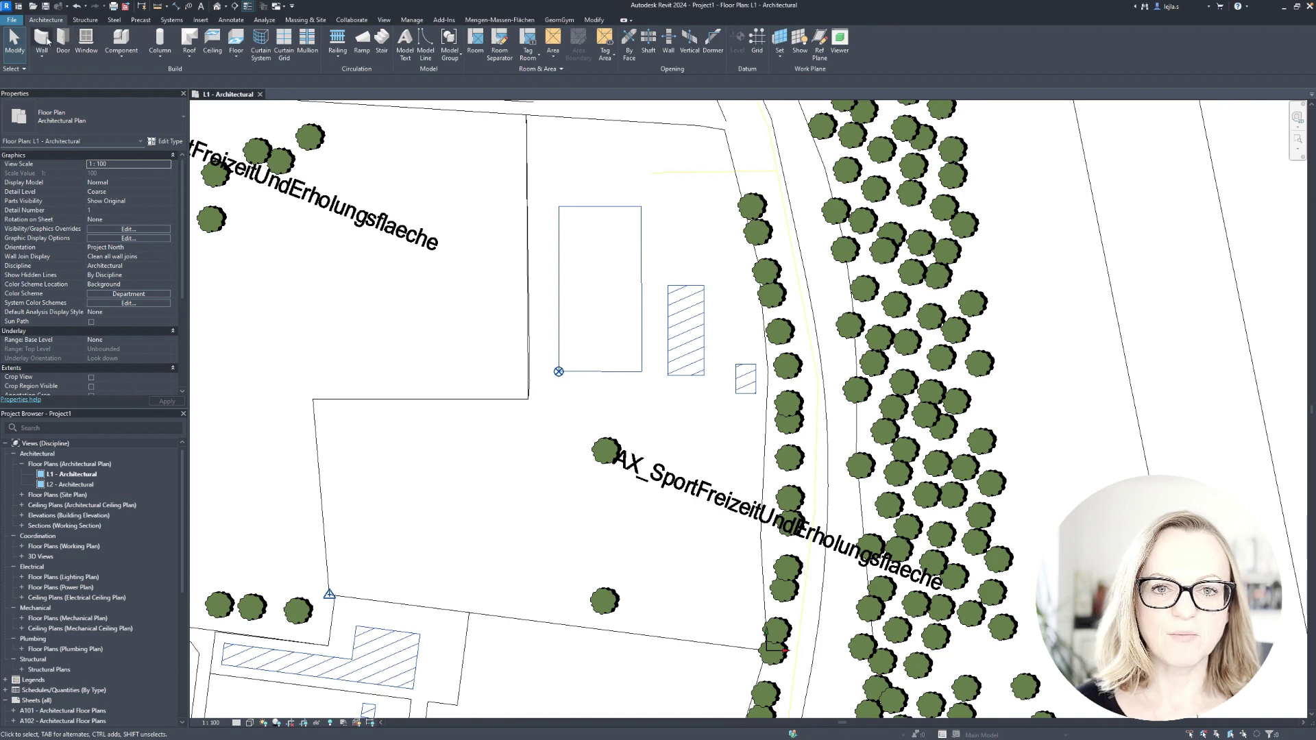
# Step: Draw a rectangle of walls (WA) between the outline's lower-left and upper-right corners
pyautogui.press('w')
pyautogui.press('a')
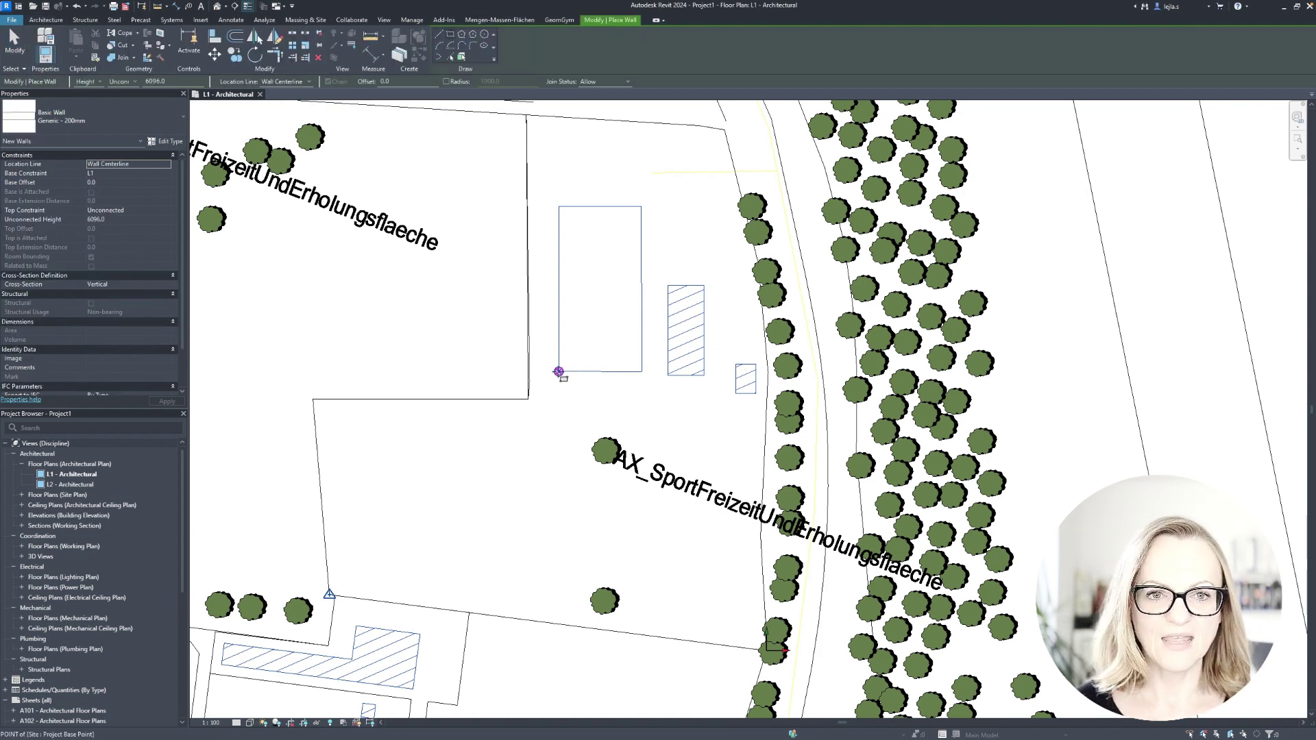
pyautogui.click(559, 372)
pyautogui.click(641, 207)
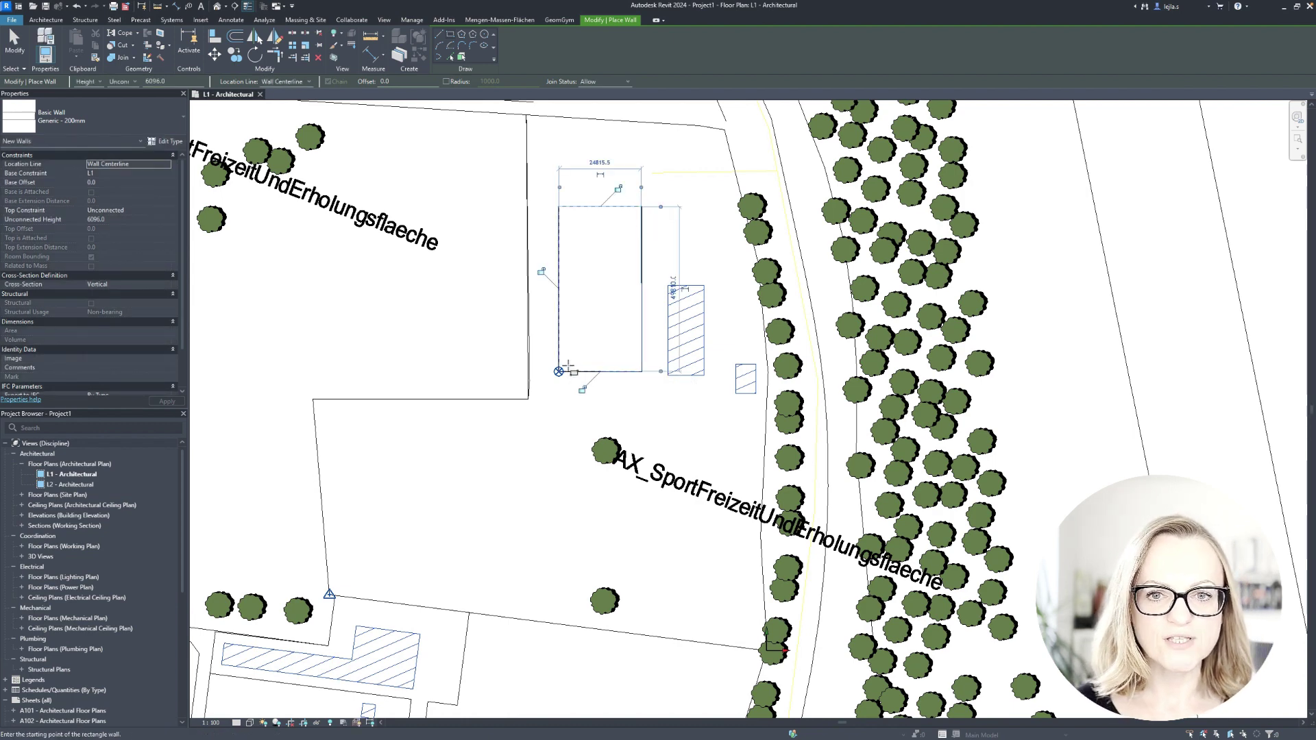
# Step: Switch to the default 3D view showing the site plan lines, trees and origin markers
pyautogui.press('3')
pyautogui.press('d')
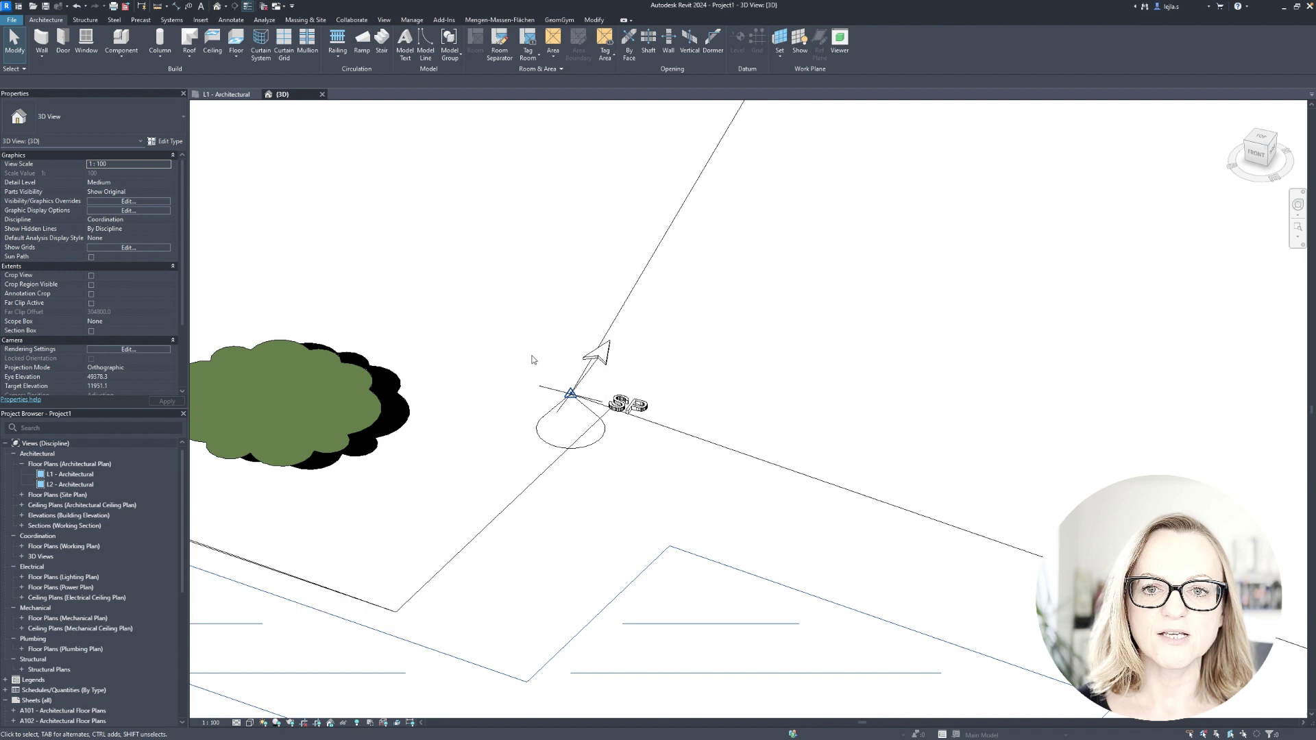
pyautogui.scroll(-1, 522, 270)
pyautogui.scroll(-2, 523, 271)
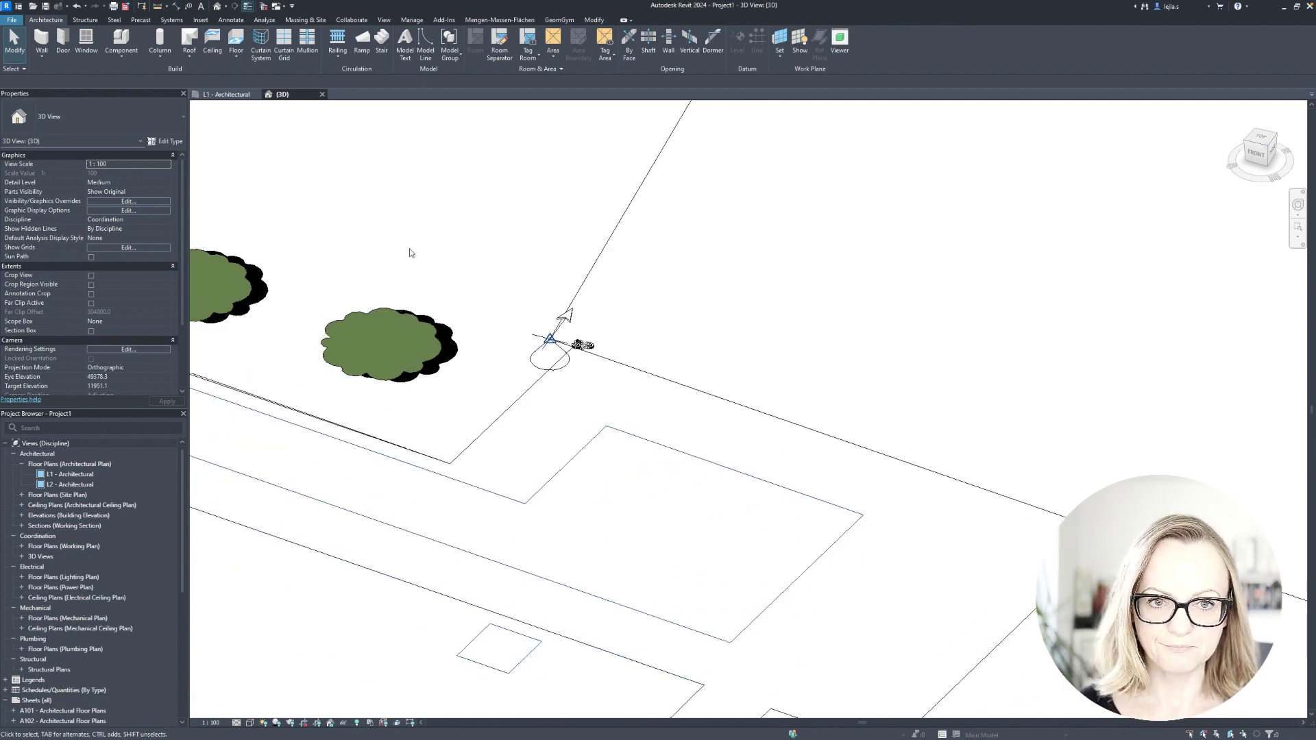
# Step: Start an IFC export and open its Modify Setup dialog
pyautogui.click(12, 19)
pyautogui.moveTo(60, 172)
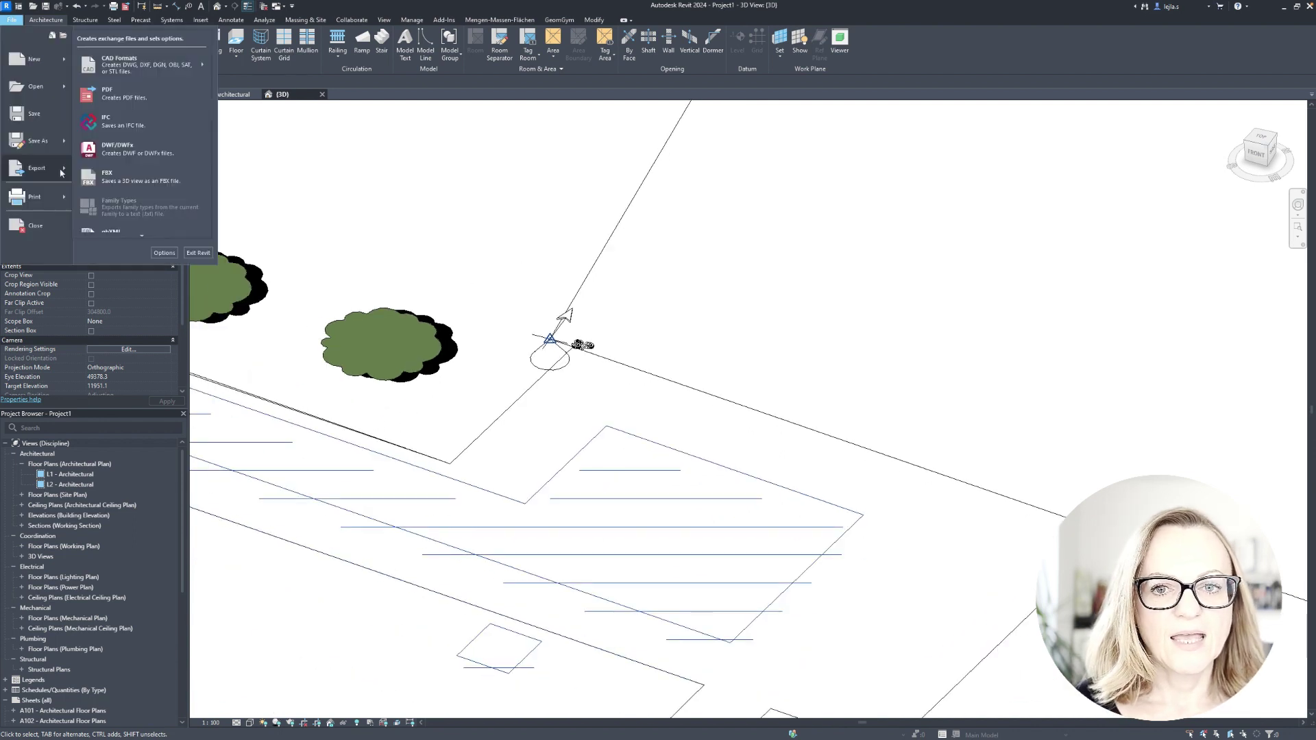
pyautogui.click(108, 127)
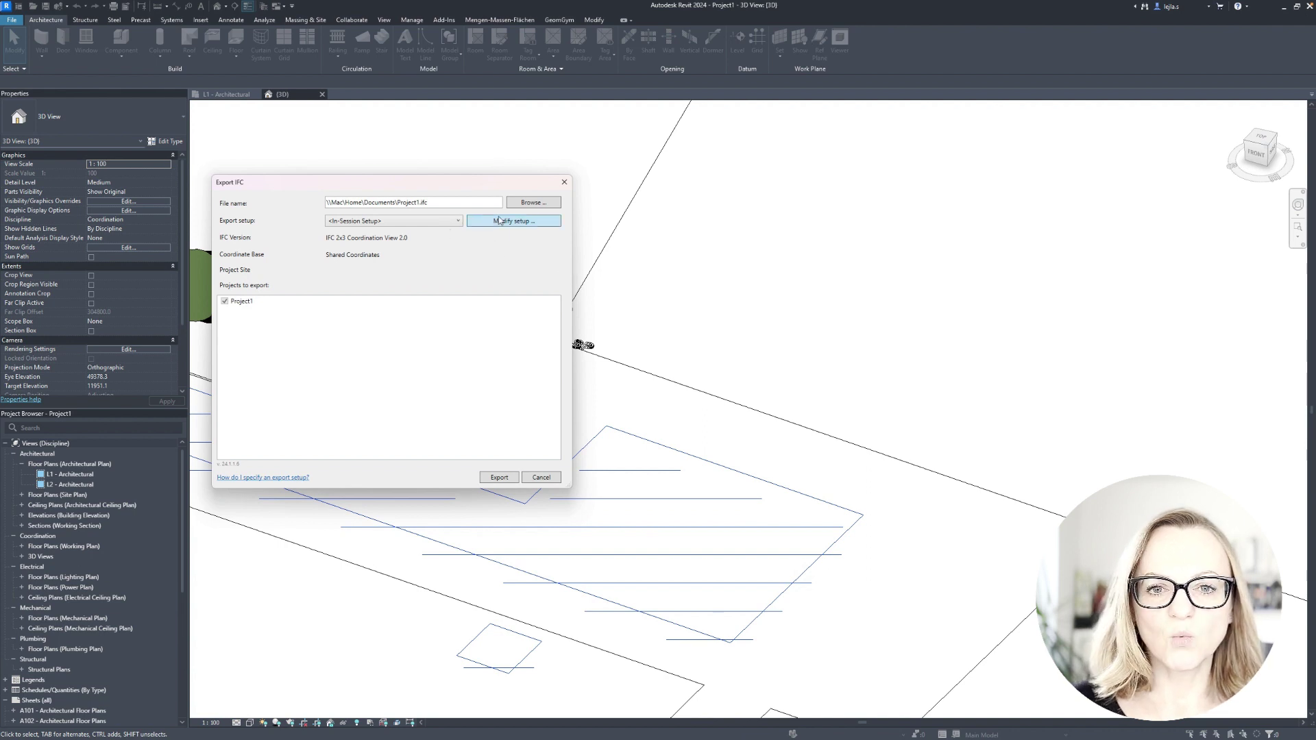
pyautogui.click(497, 221)
# Step: Set the IFC version to IFC4 Reference View and expand the Geographic Reference Coordinate Base list
pyautogui.click(525, 235)
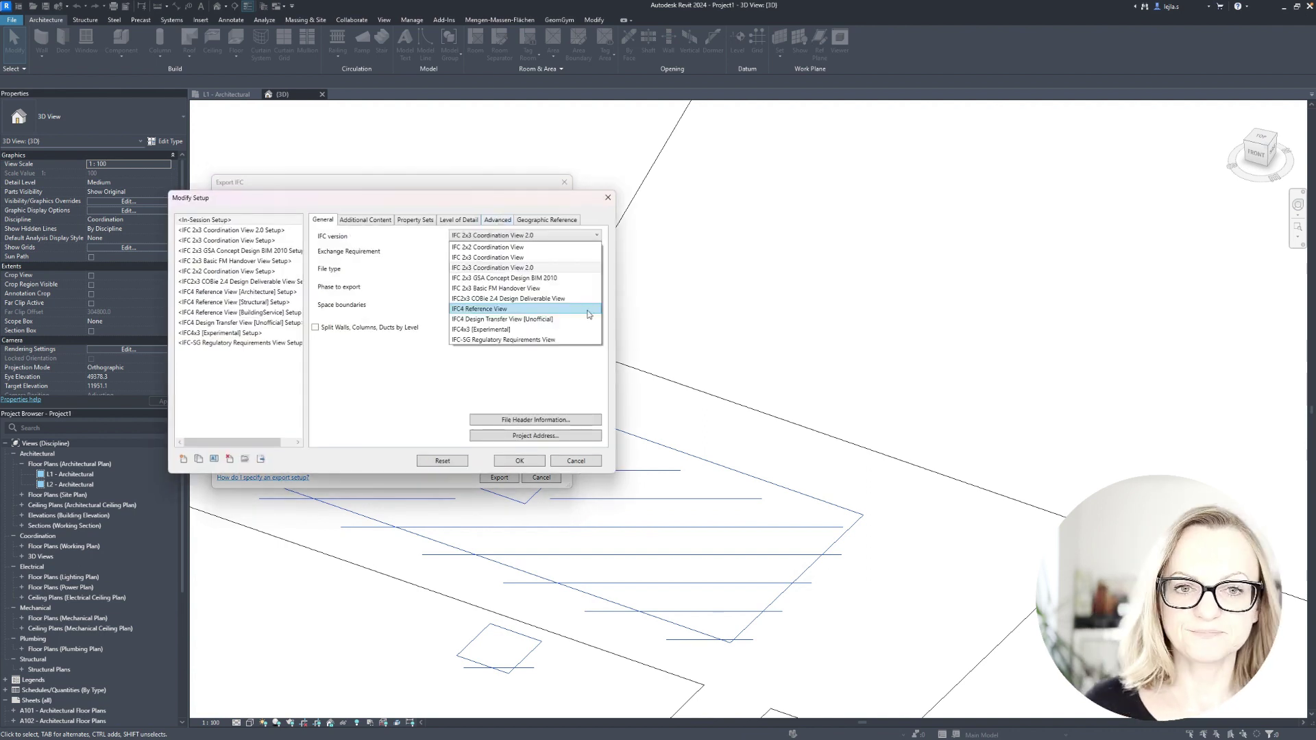
pyautogui.click(539, 314)
pyautogui.click(541, 221)
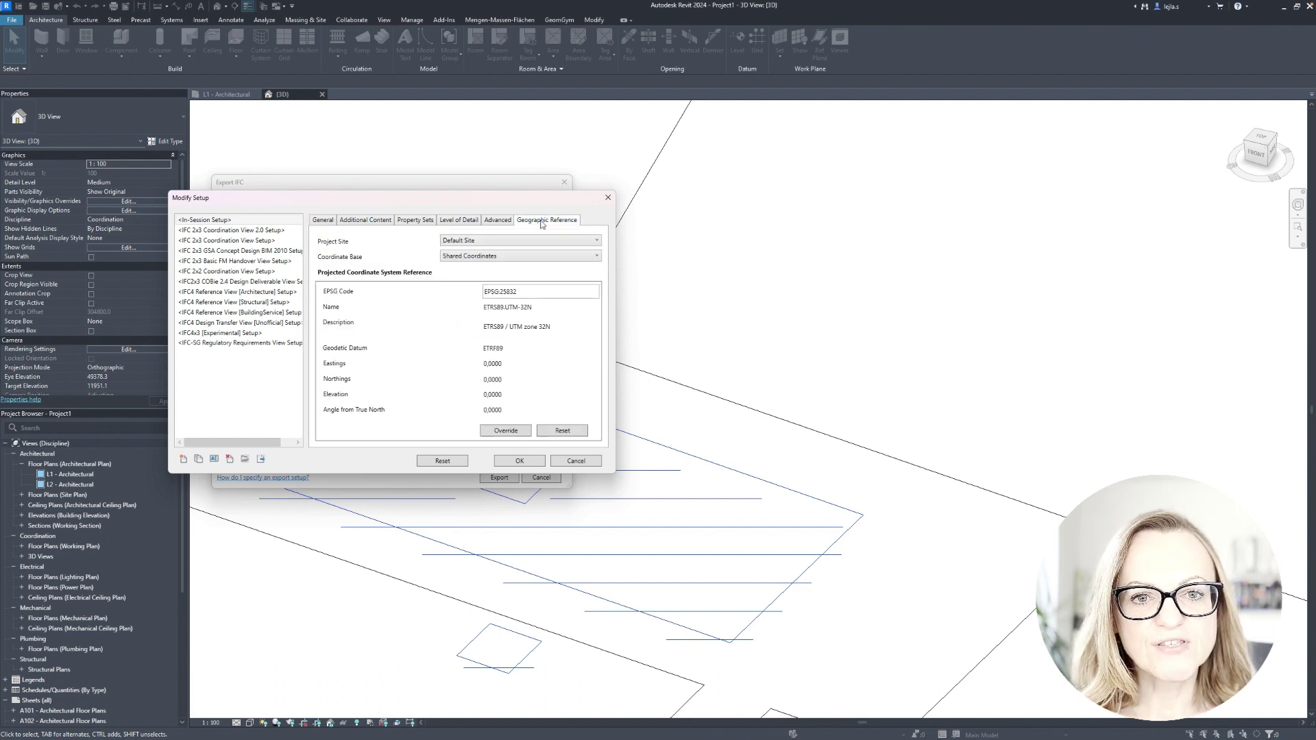
pyautogui.click(532, 257)
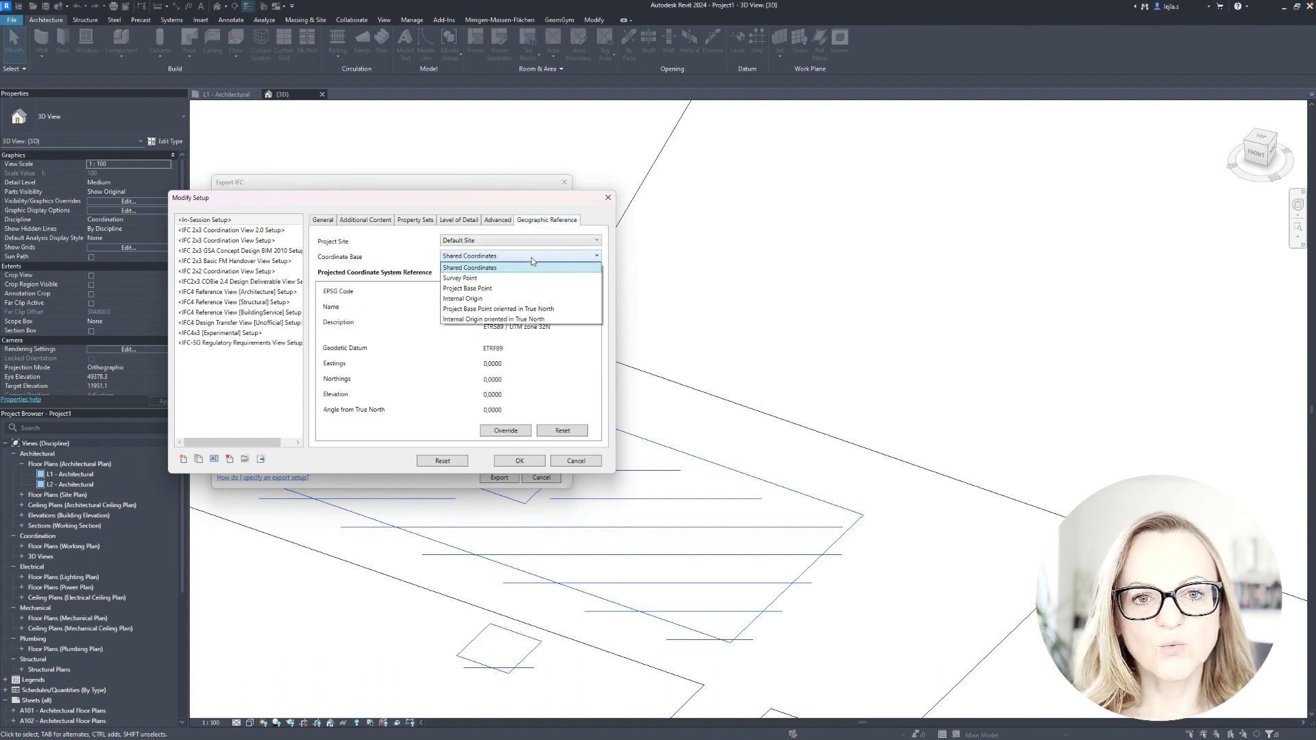
# Step: Choose Internal Origin as coordinate base, showing EPSG:25832 and a -42.6711 True North angle
pyautogui.click(501, 299)
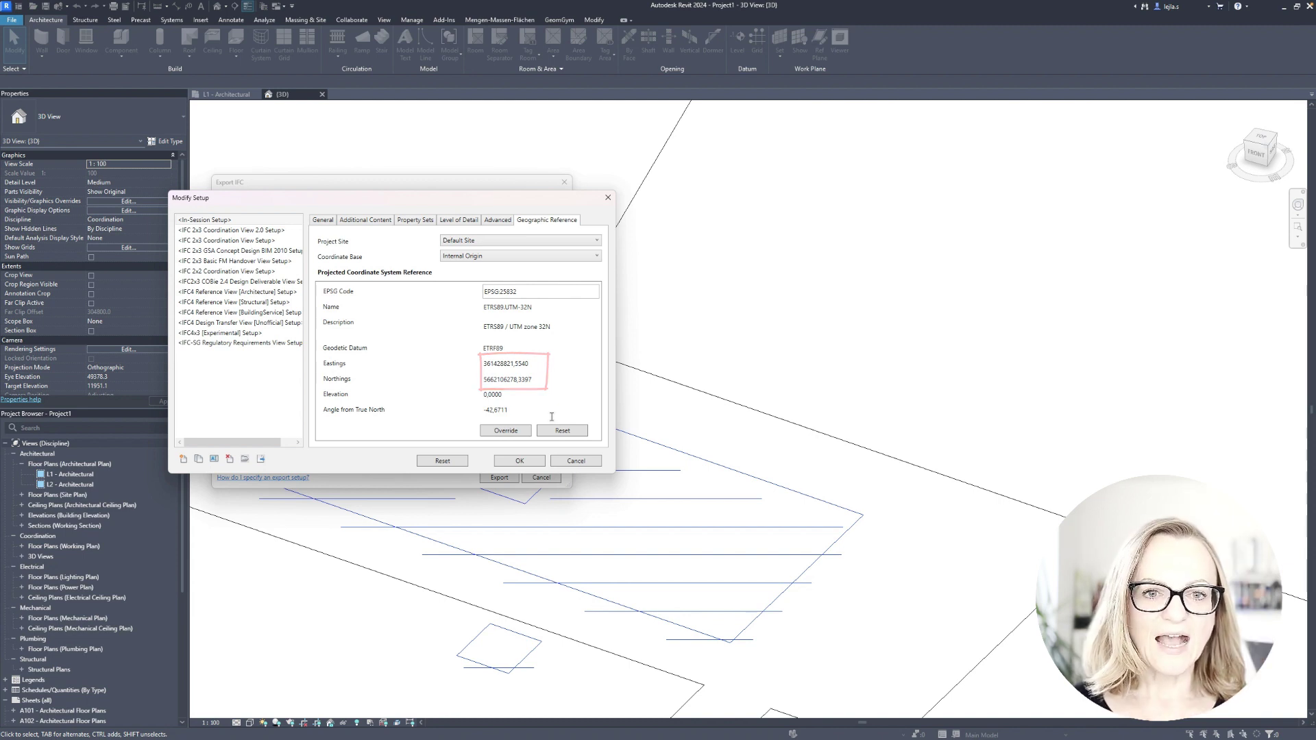
# Step: Try Project Base Point, PBP oriented to True North and Survey Point, then settle on Shared Coordinates
pyautogui.click(597, 258)
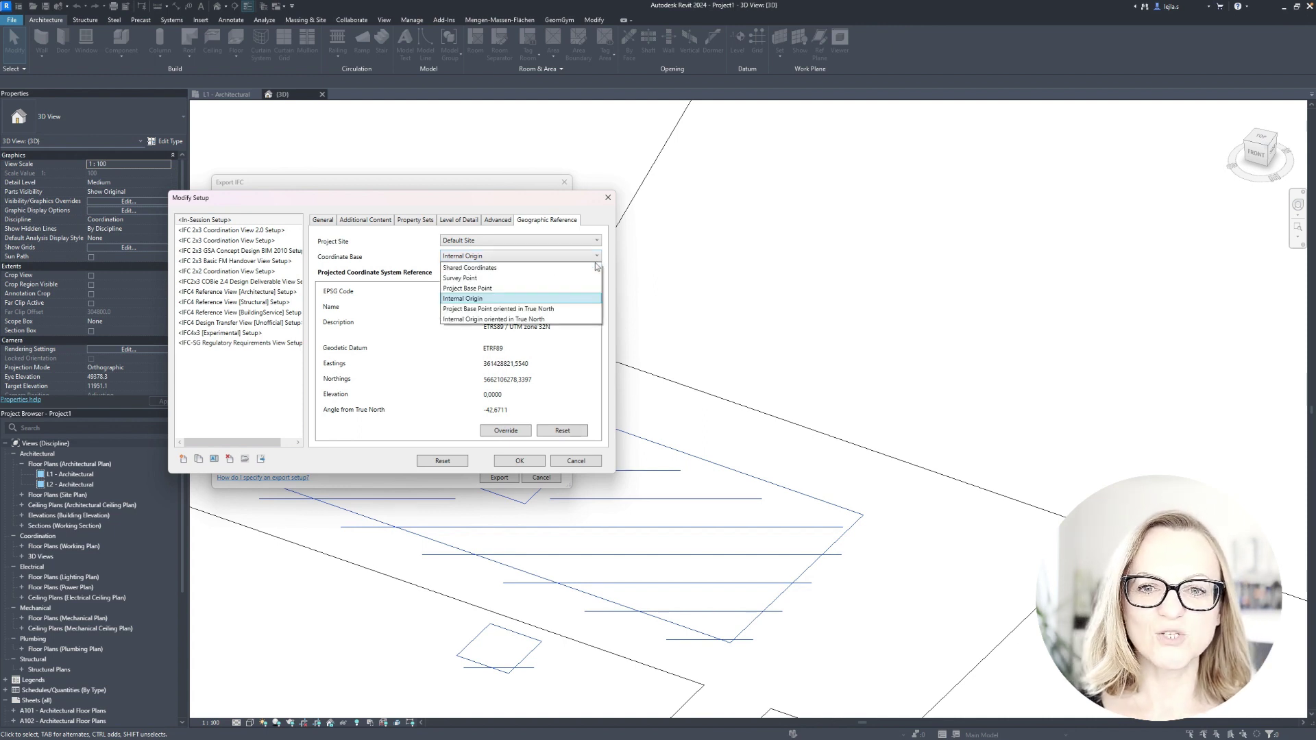
pyautogui.click(586, 288)
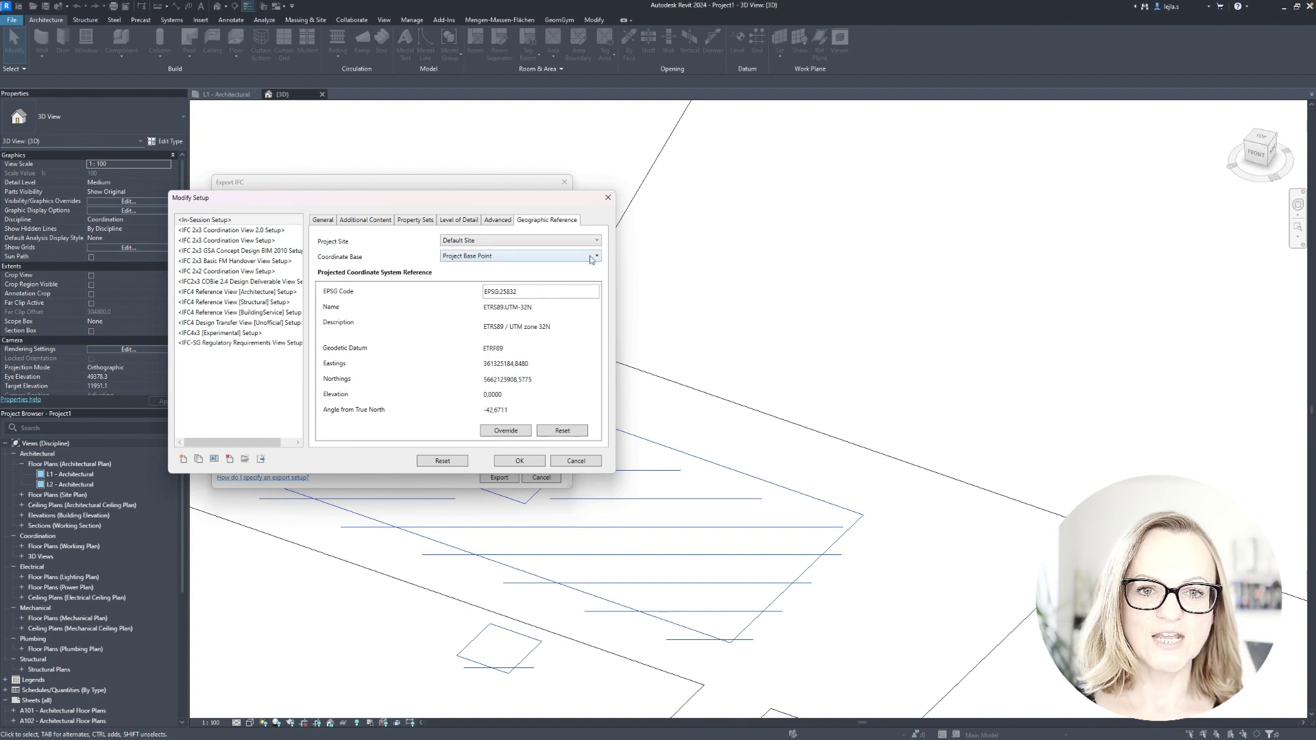
pyautogui.moveTo(514, 409); pyautogui.dragTo(438, 407)
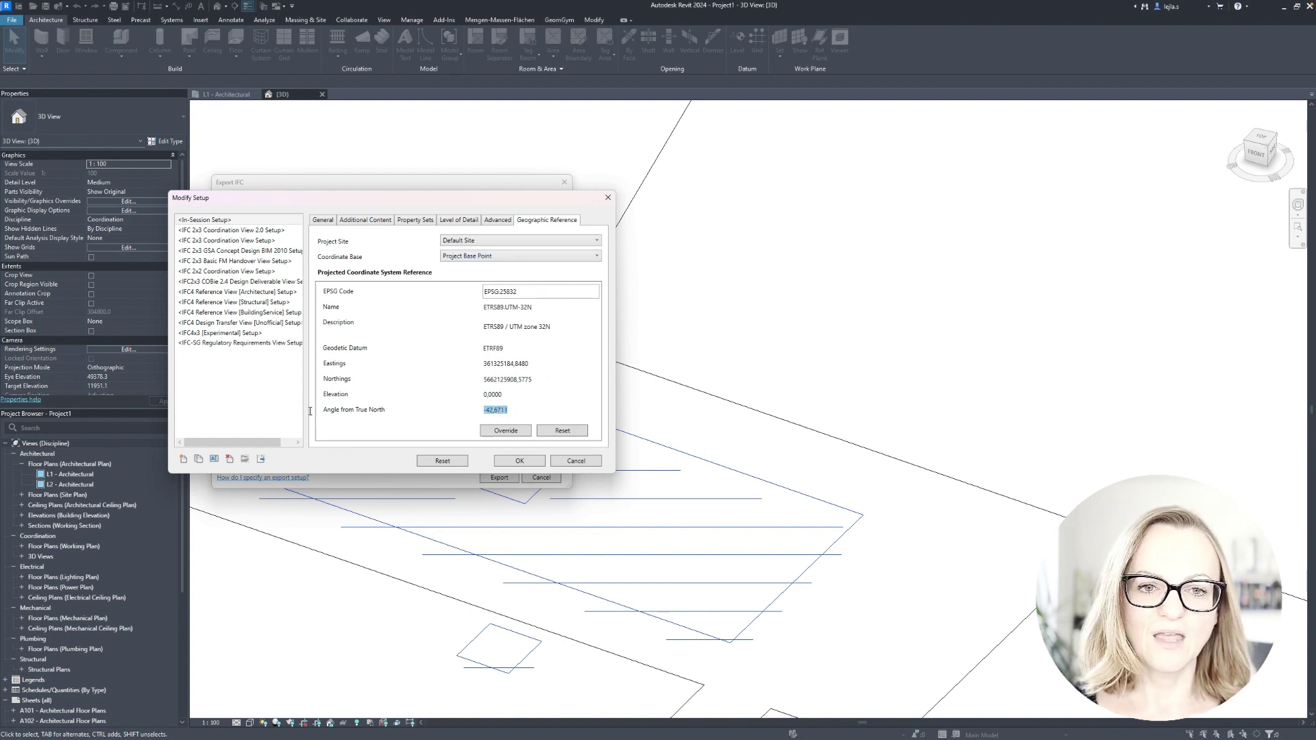
pyautogui.click(549, 258)
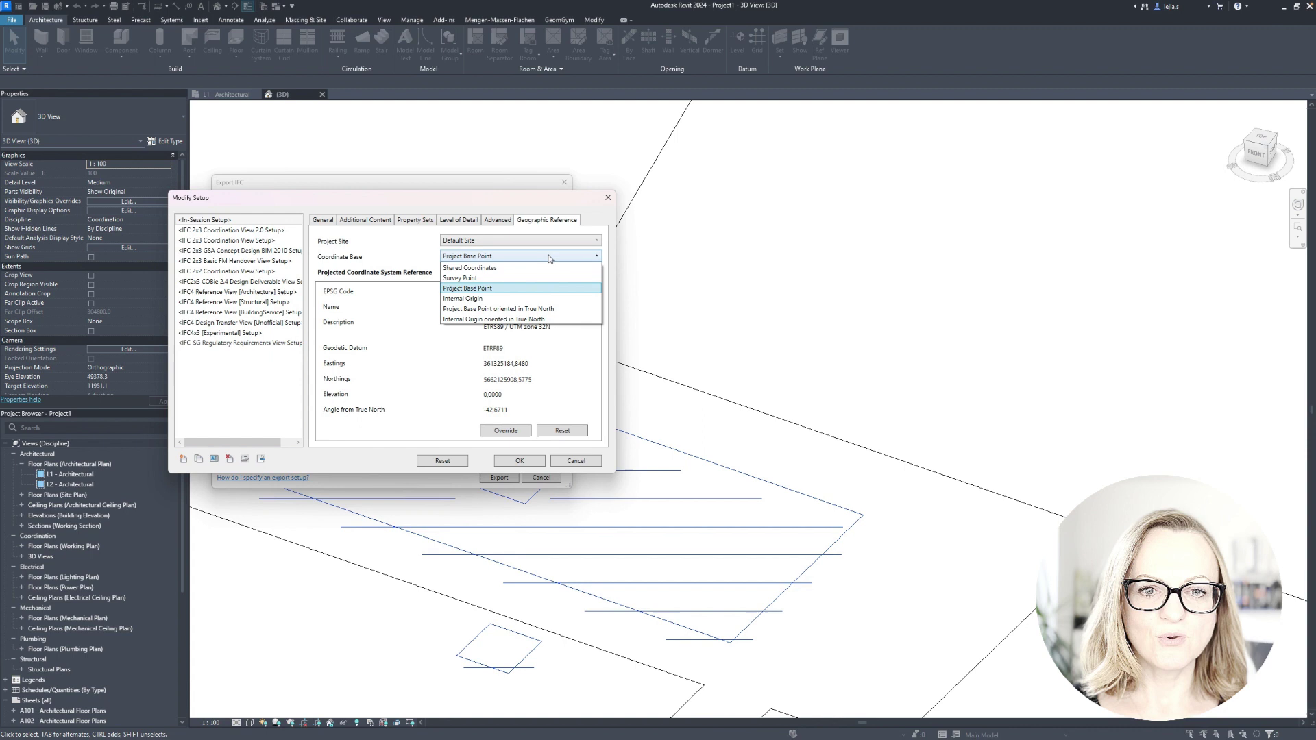
pyautogui.click(563, 309)
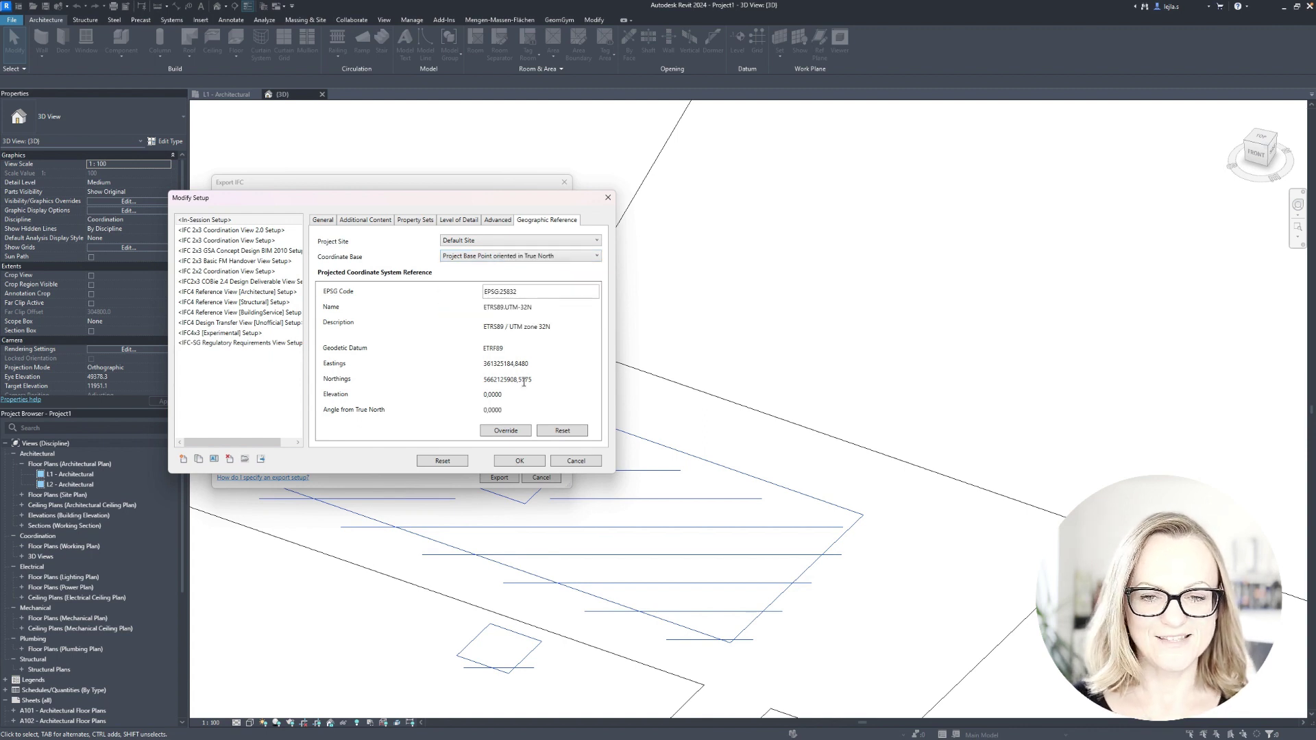
pyautogui.click(534, 256)
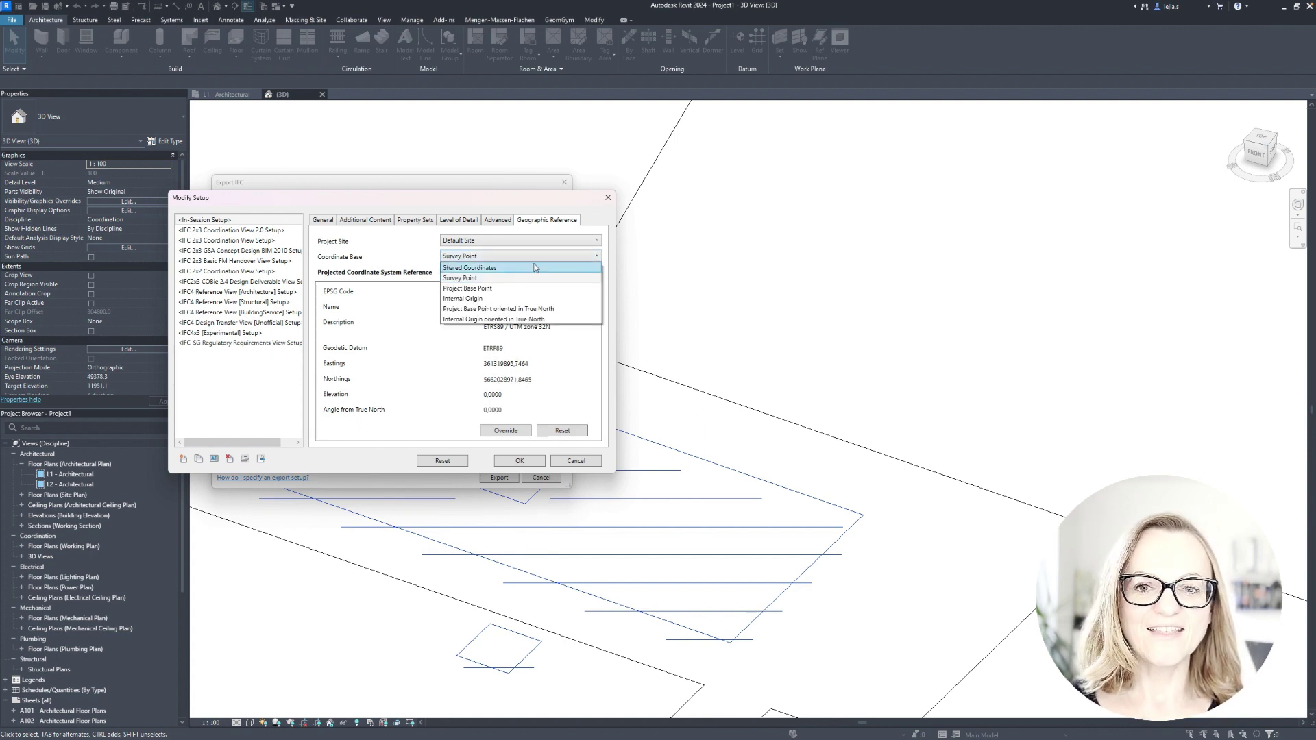
pyautogui.click(537, 271)
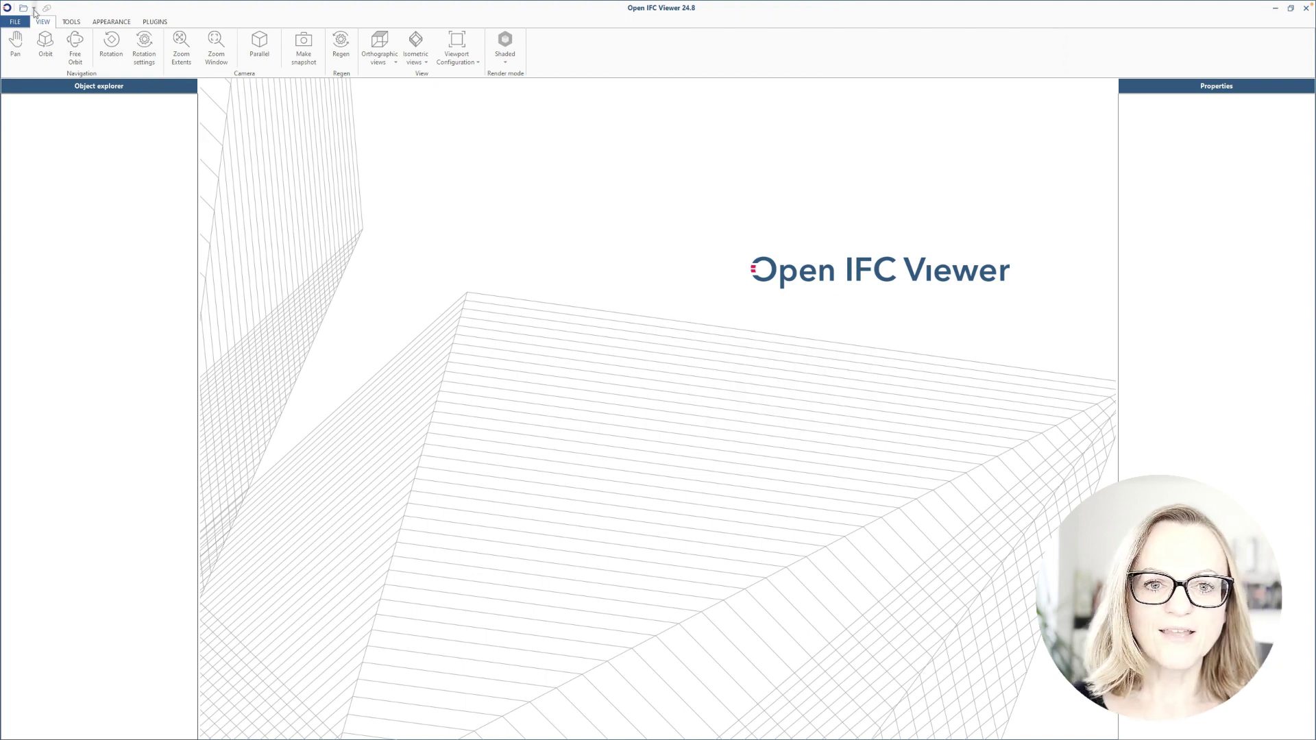
# Step: Open Origin.ifc in Open IFC Viewer to display the red cone origin marker
pyautogui.click(24, 9)
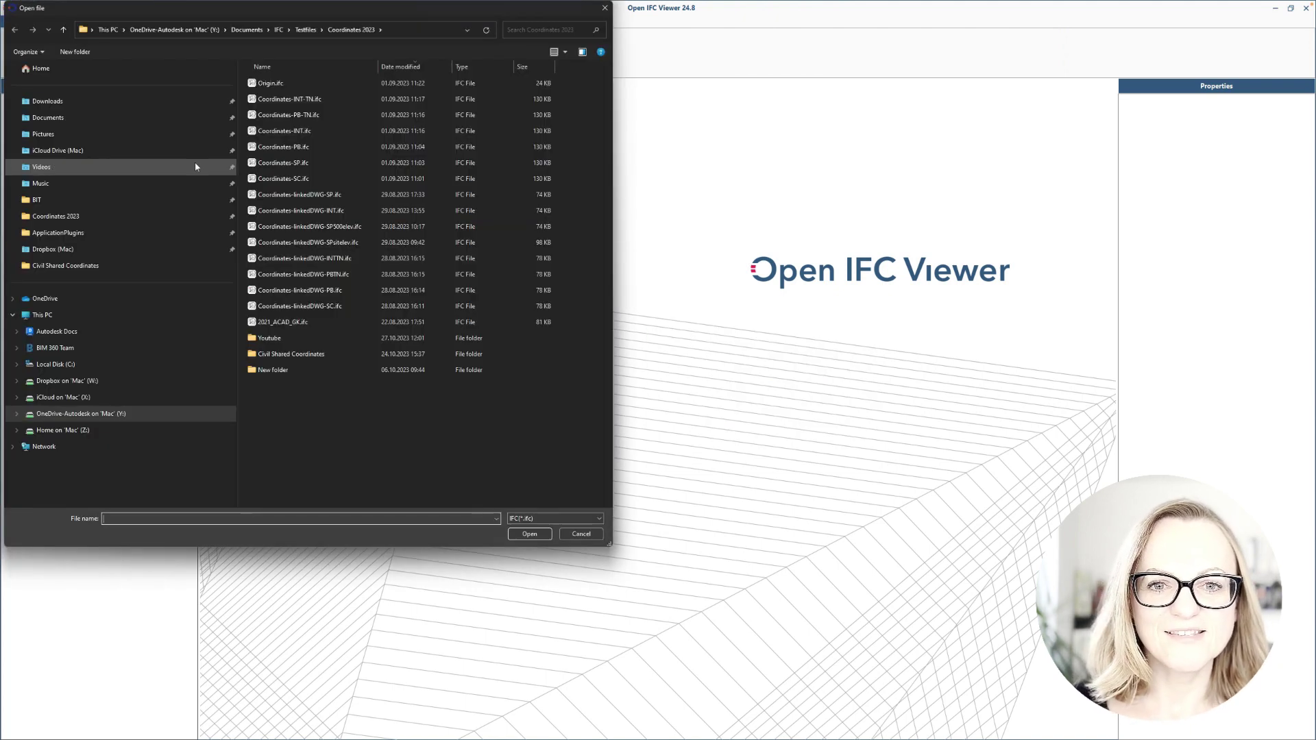
pyautogui.doubleClick(267, 83)
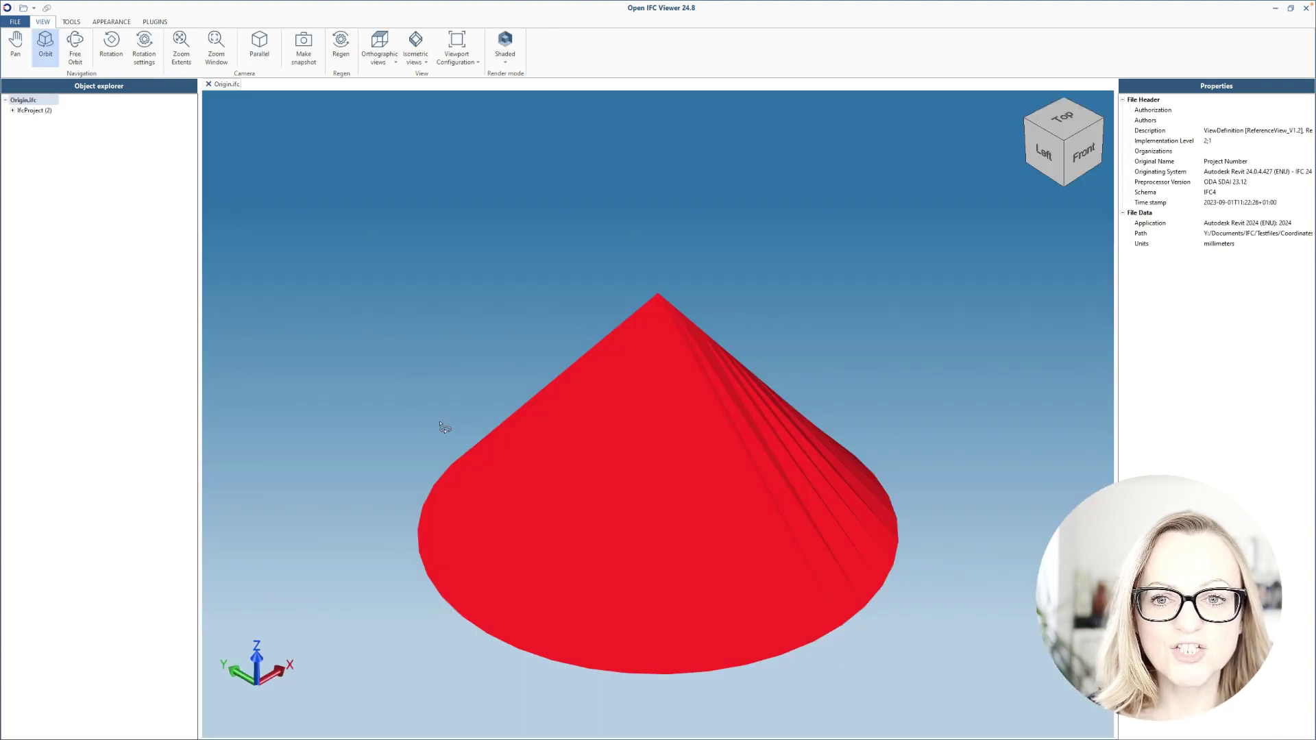
pyautogui.scroll(-5, 699, 472)
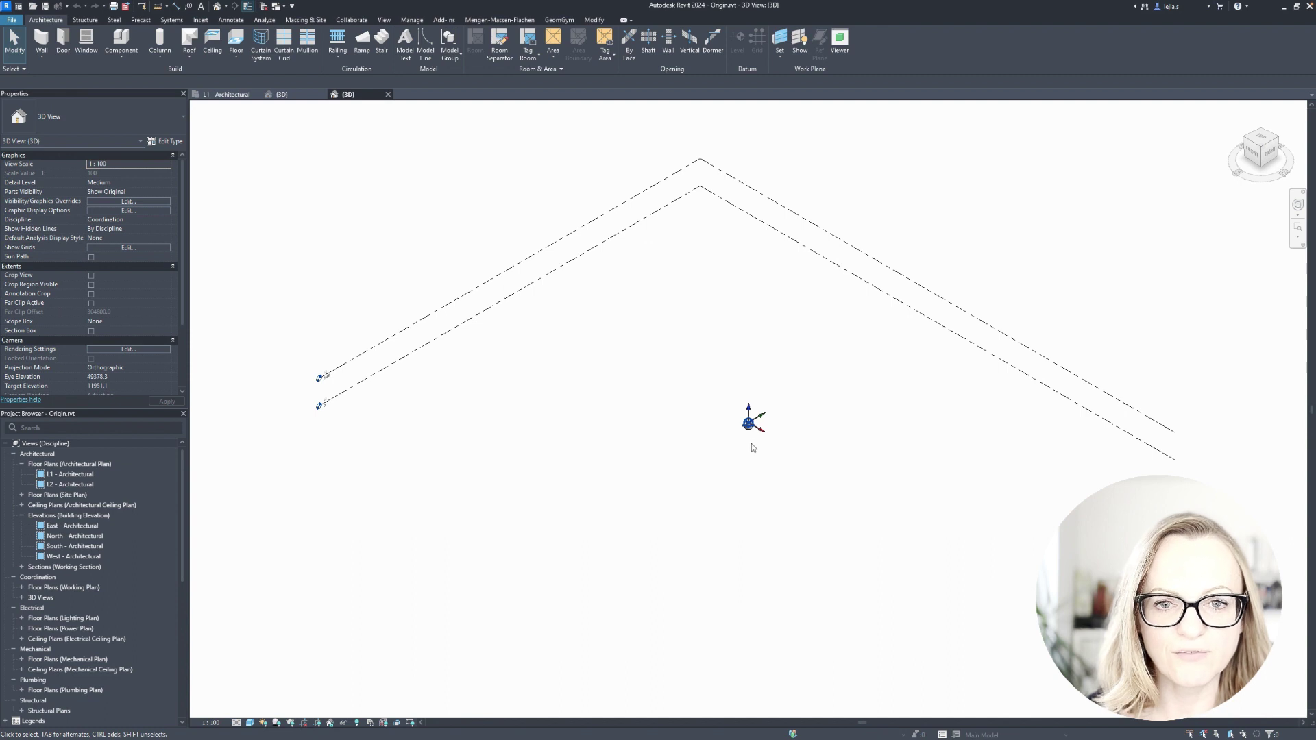
# Step: Zoom out in the Origin.rvt 3D view and check the Project Base Point reads 0,0,0
pyautogui.scroll(-5, 754, 432)
pyautogui.click(730, 419)
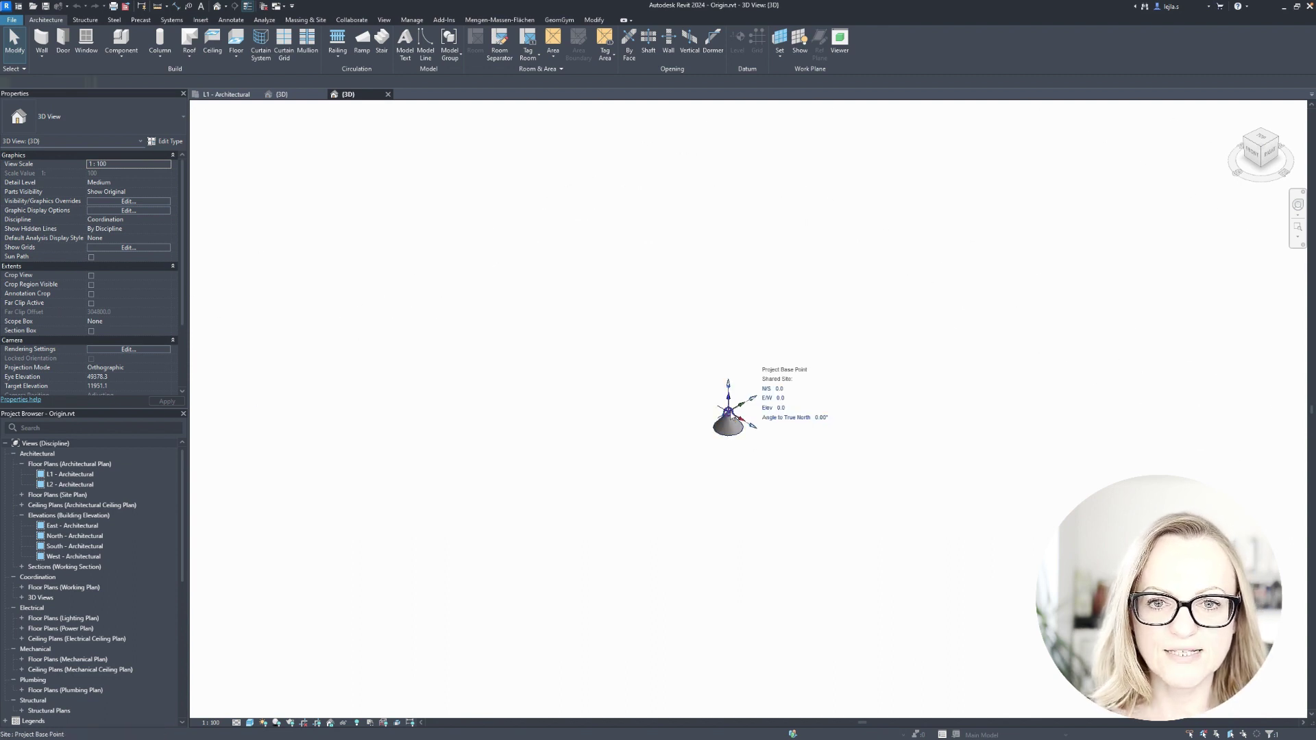
pyautogui.click(664, 469)
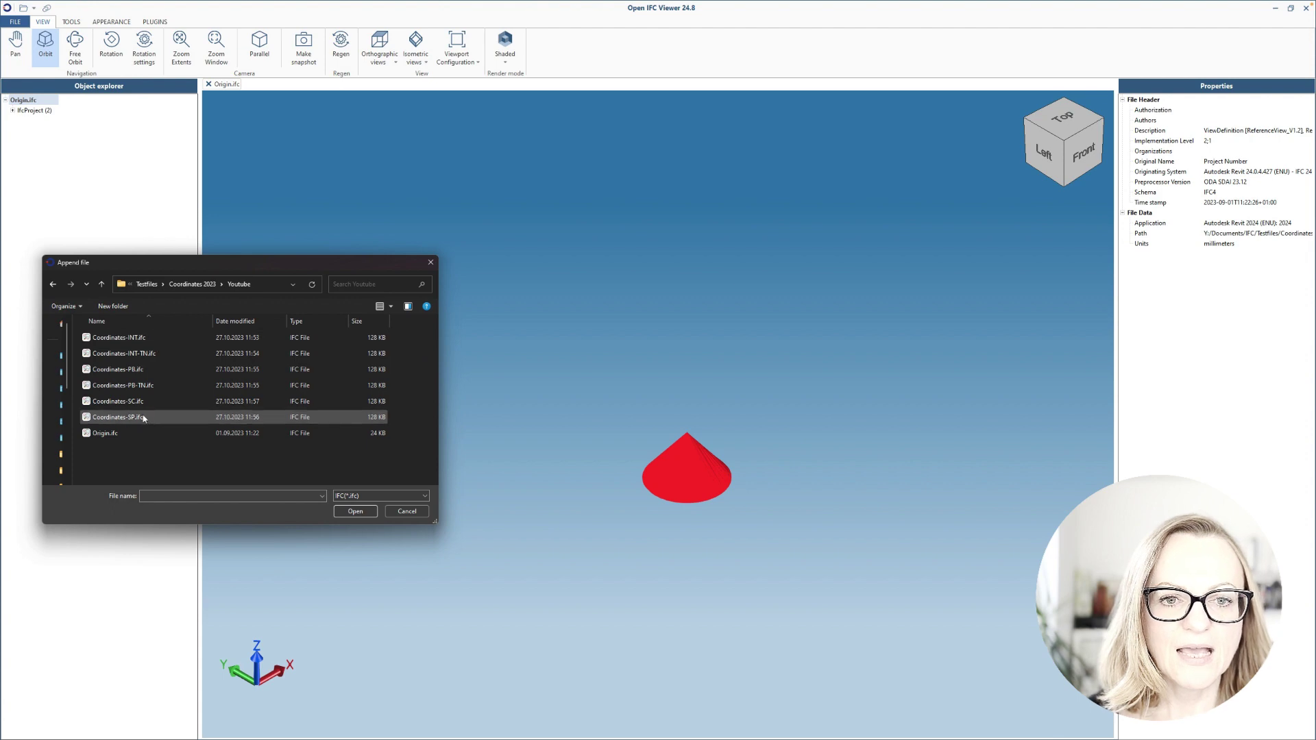
# Step: Append Coordinates-INT.ifc, zoom out, and select all objects with Ctrl+A
pyautogui.click(156, 338)
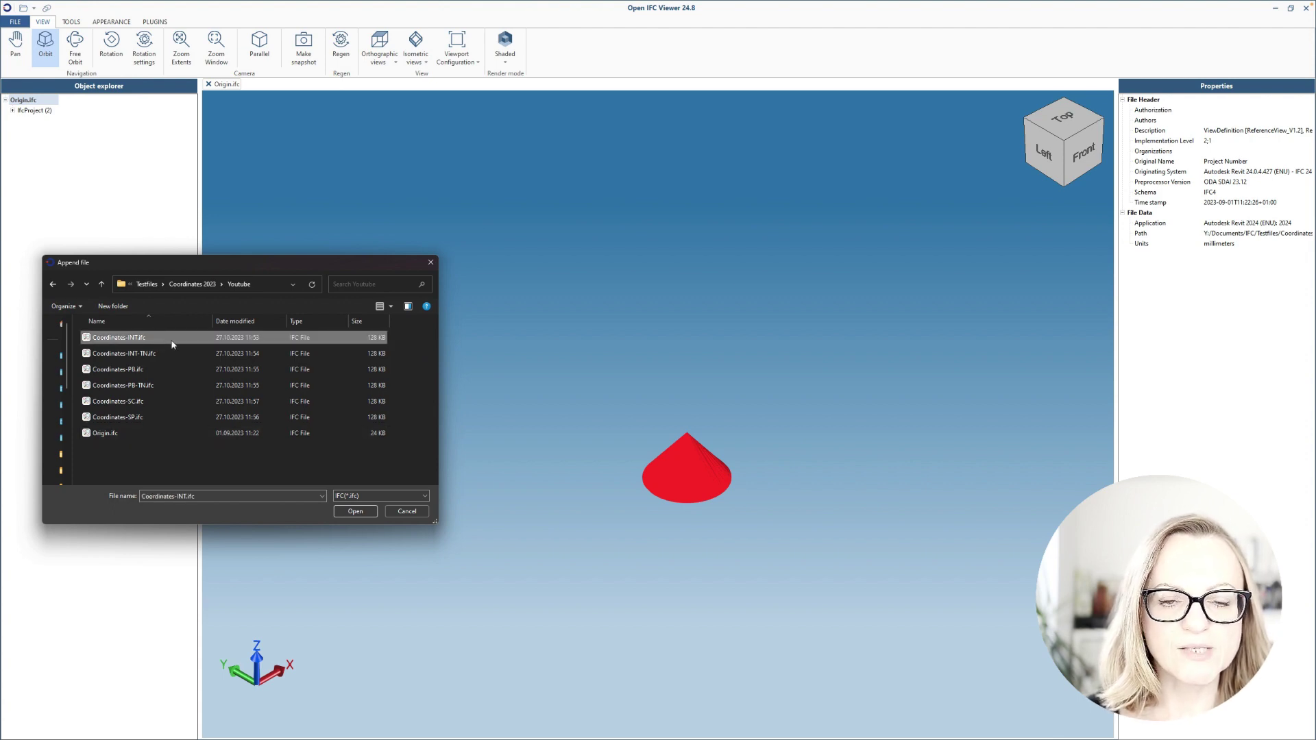
pyautogui.click(347, 514)
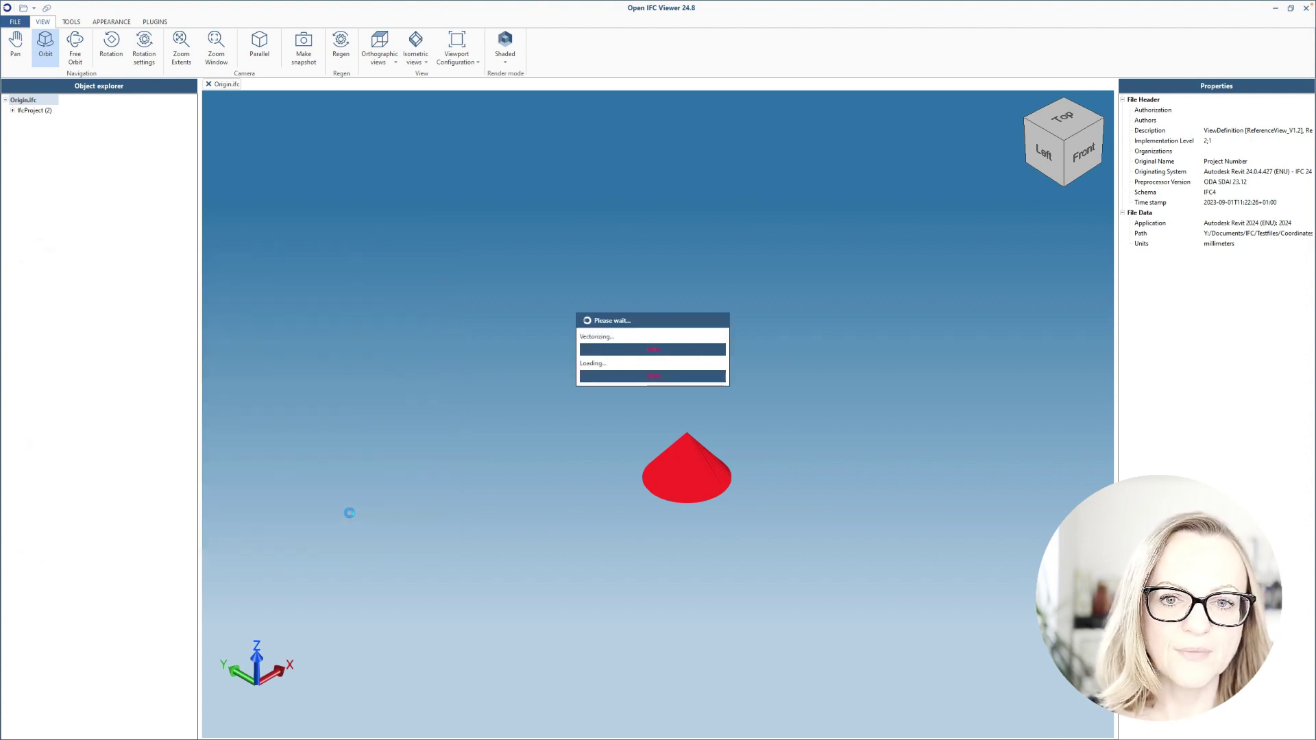
pyautogui.scroll(-5, 885, 473)
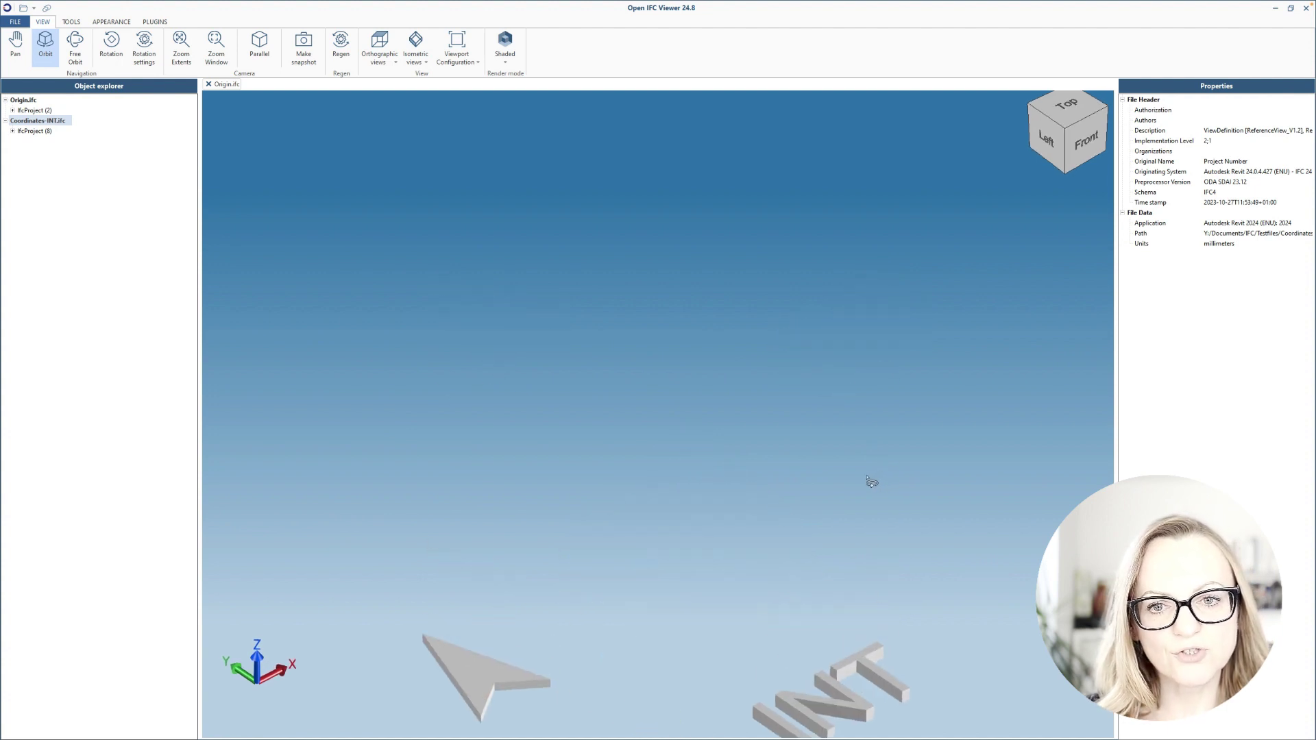
pyautogui.scroll(-5, 876, 470)
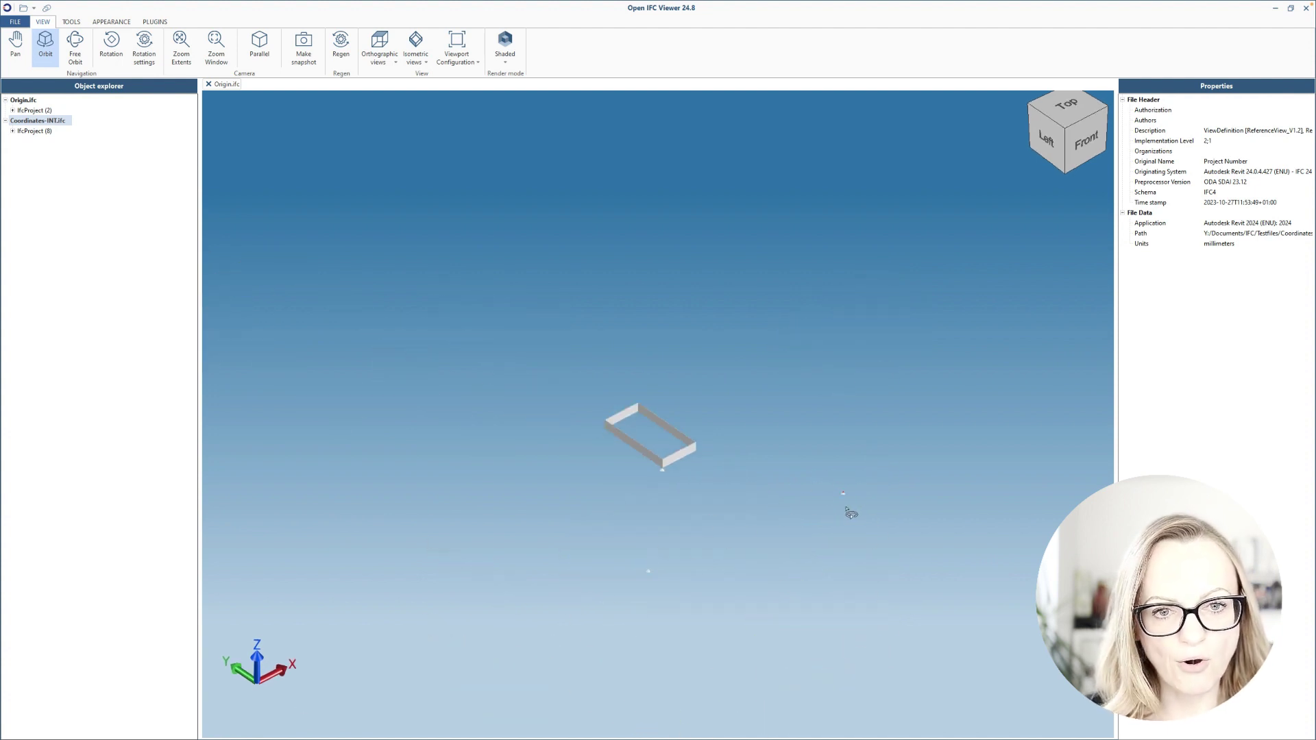
pyautogui.scroll(-2, 859, 512)
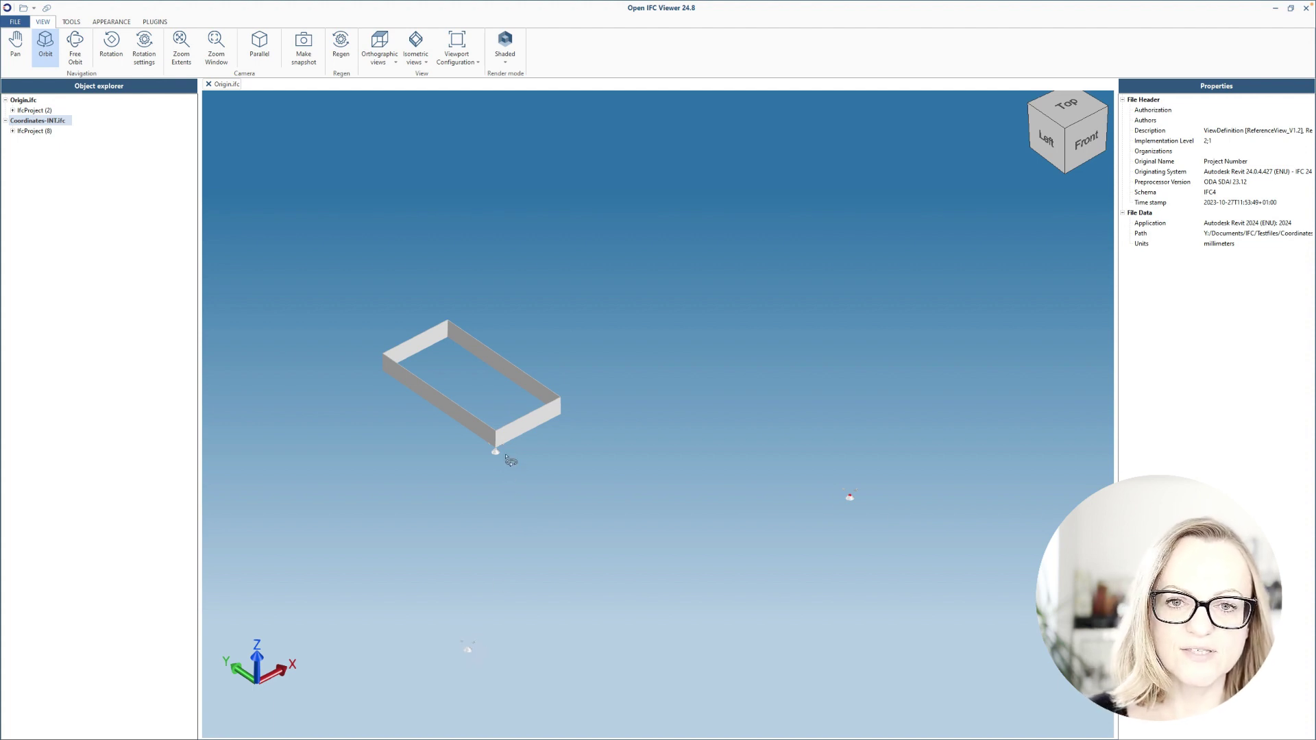
pyautogui.hotkey('ctrl', 'a')
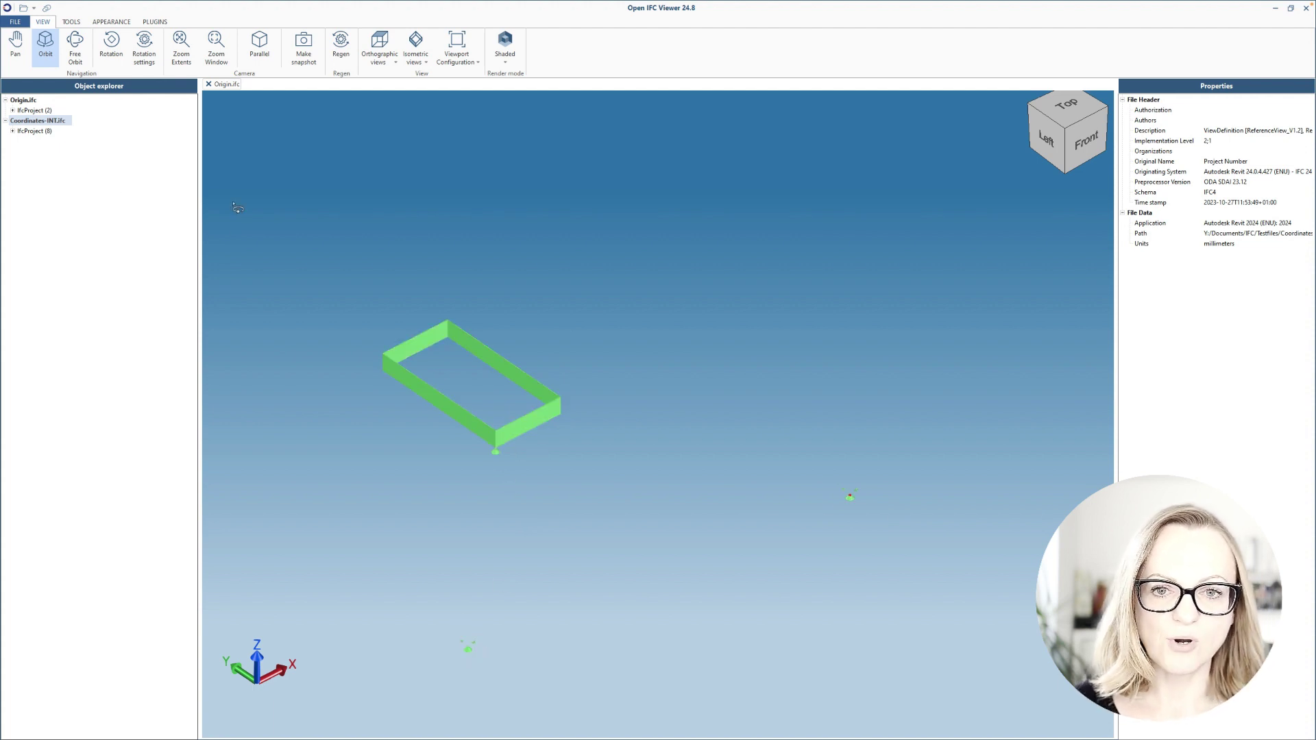
# Step: Append Coordinates-INT-TN.ifc via File > Append
pyautogui.click(19, 22)
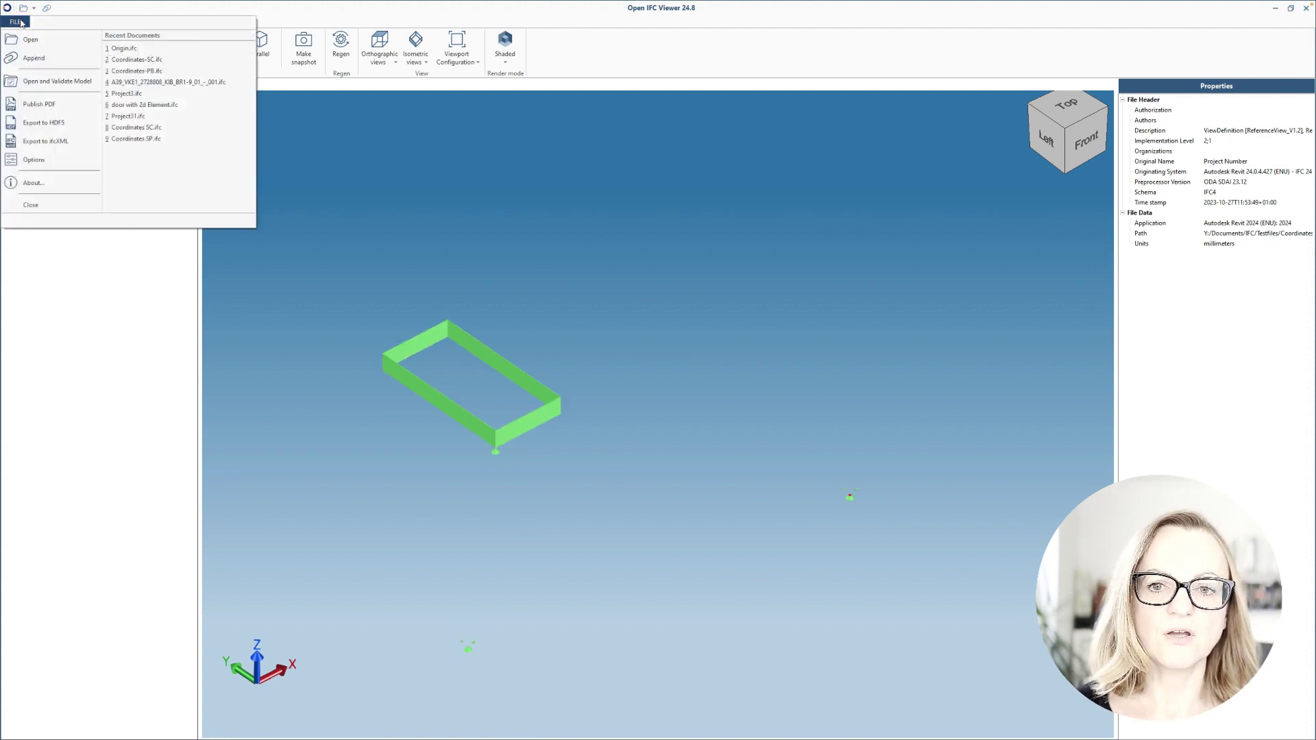
pyautogui.click(33, 58)
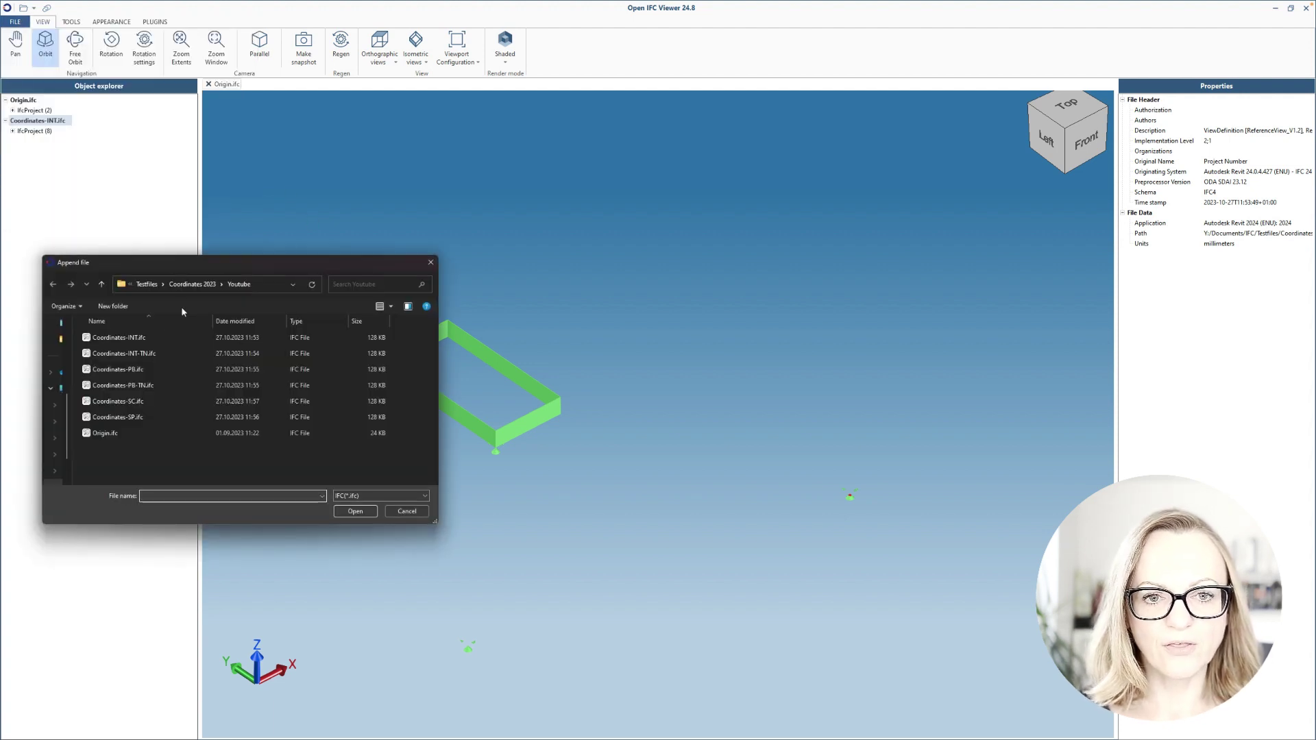
pyautogui.click(116, 355)
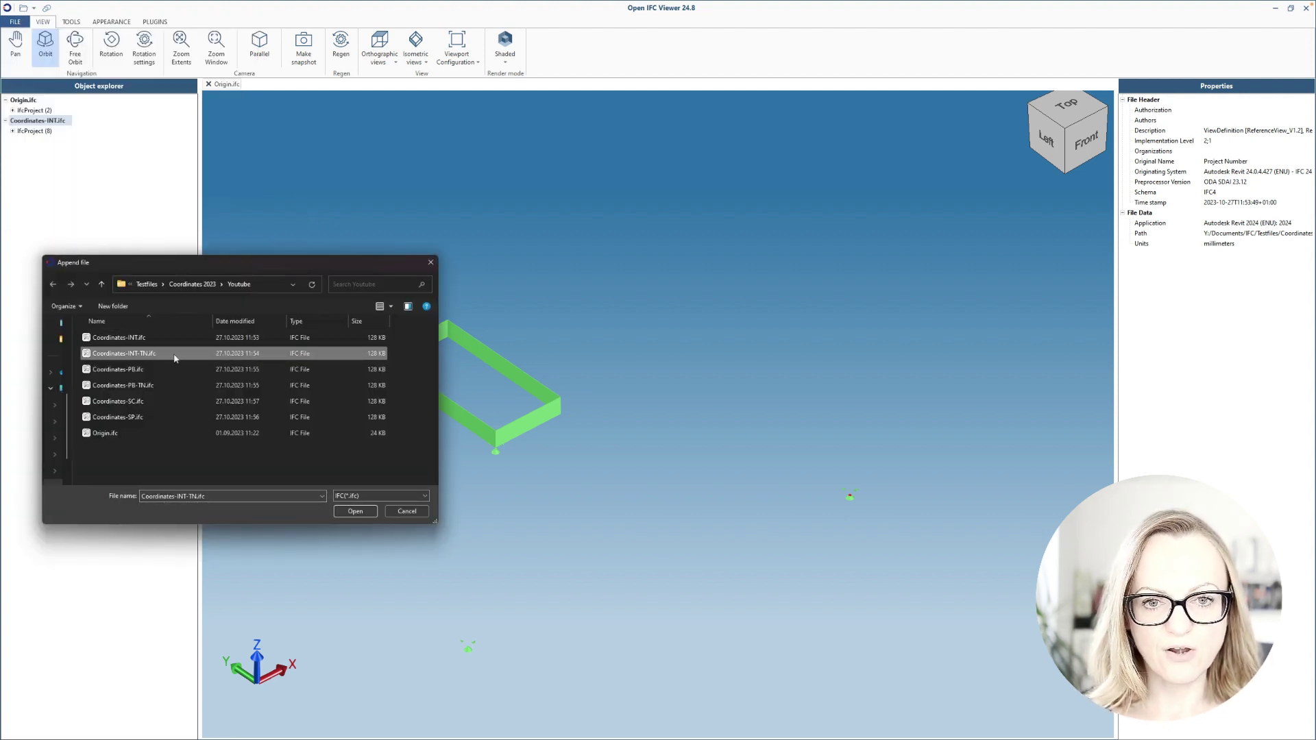
pyautogui.click(348, 512)
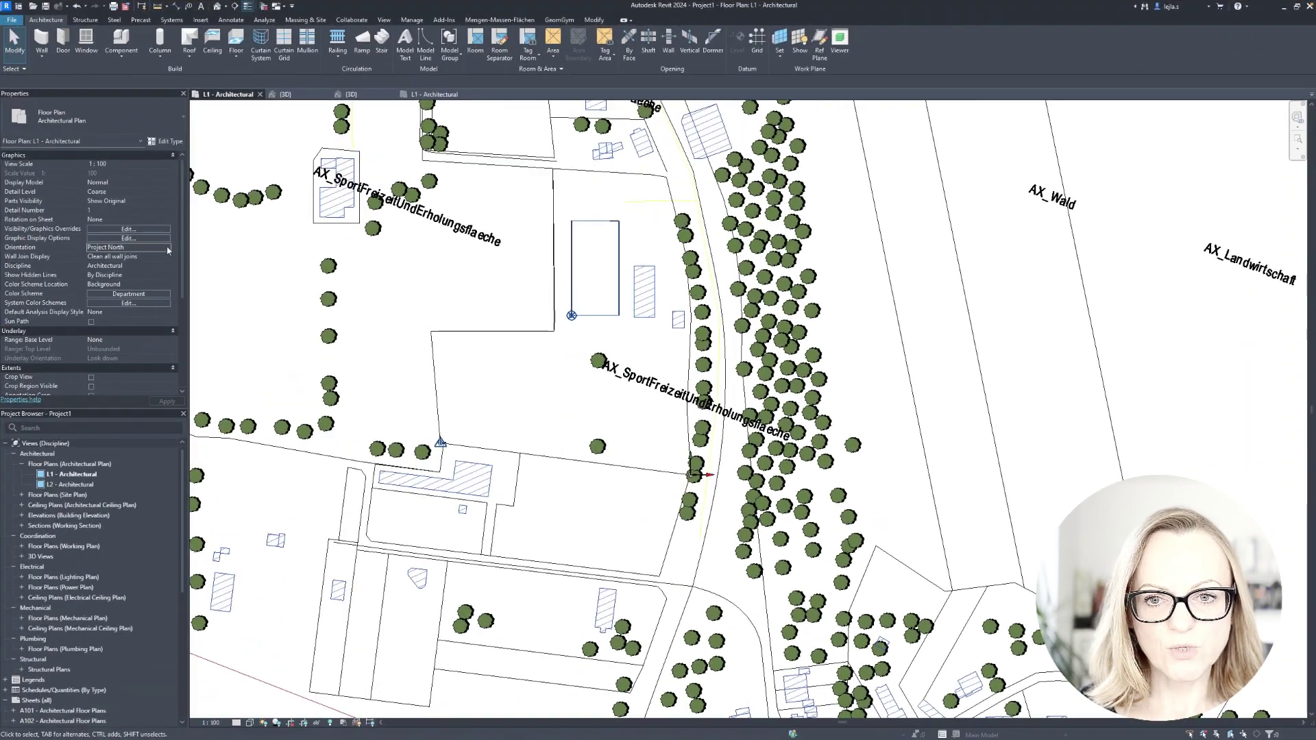
# Step: In Revit, set the plan Orientation to True North and apply it
pyautogui.click(167, 247)
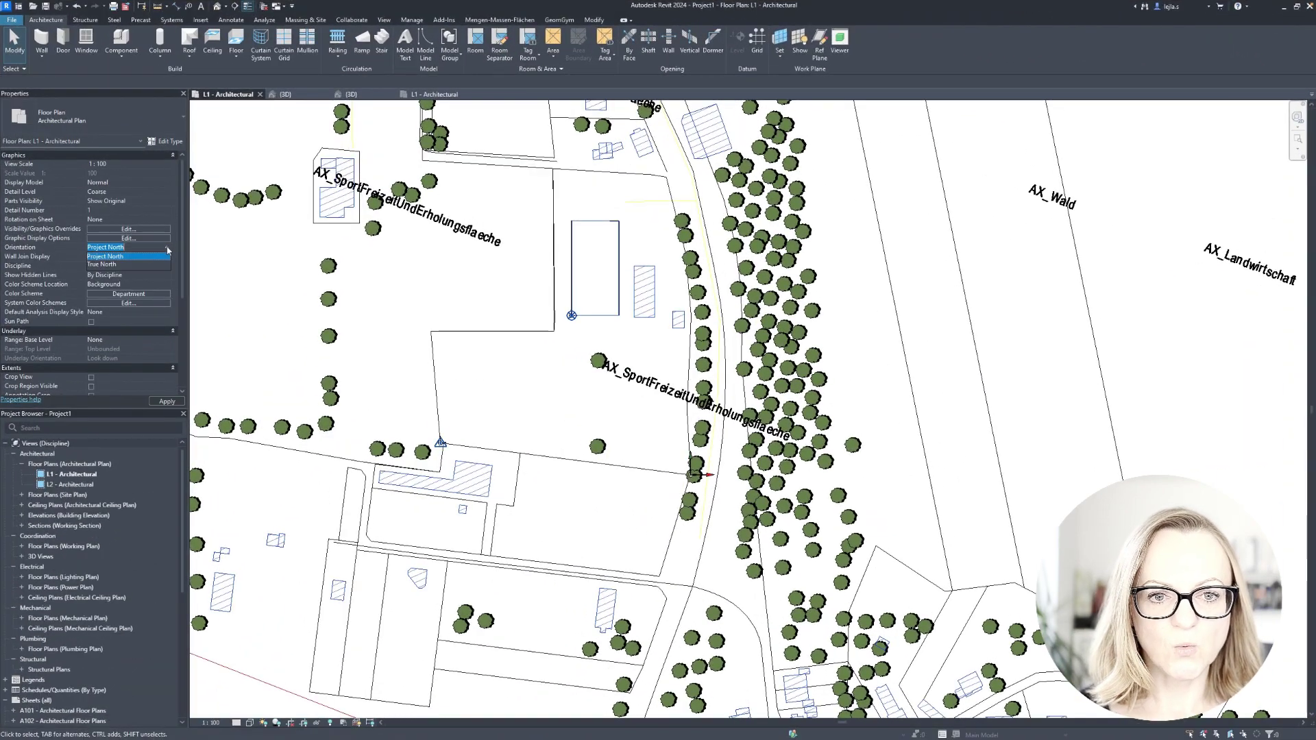
pyautogui.click(134, 265)
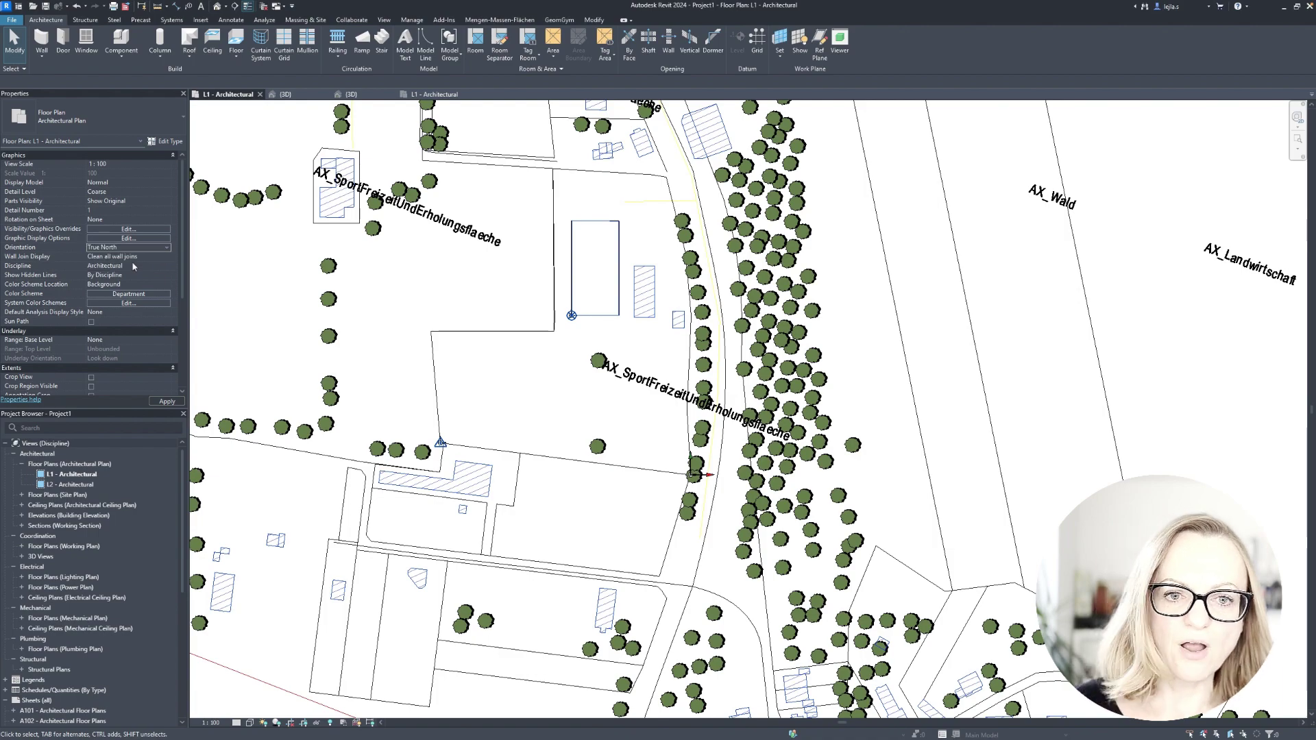
pyautogui.click(166, 400)
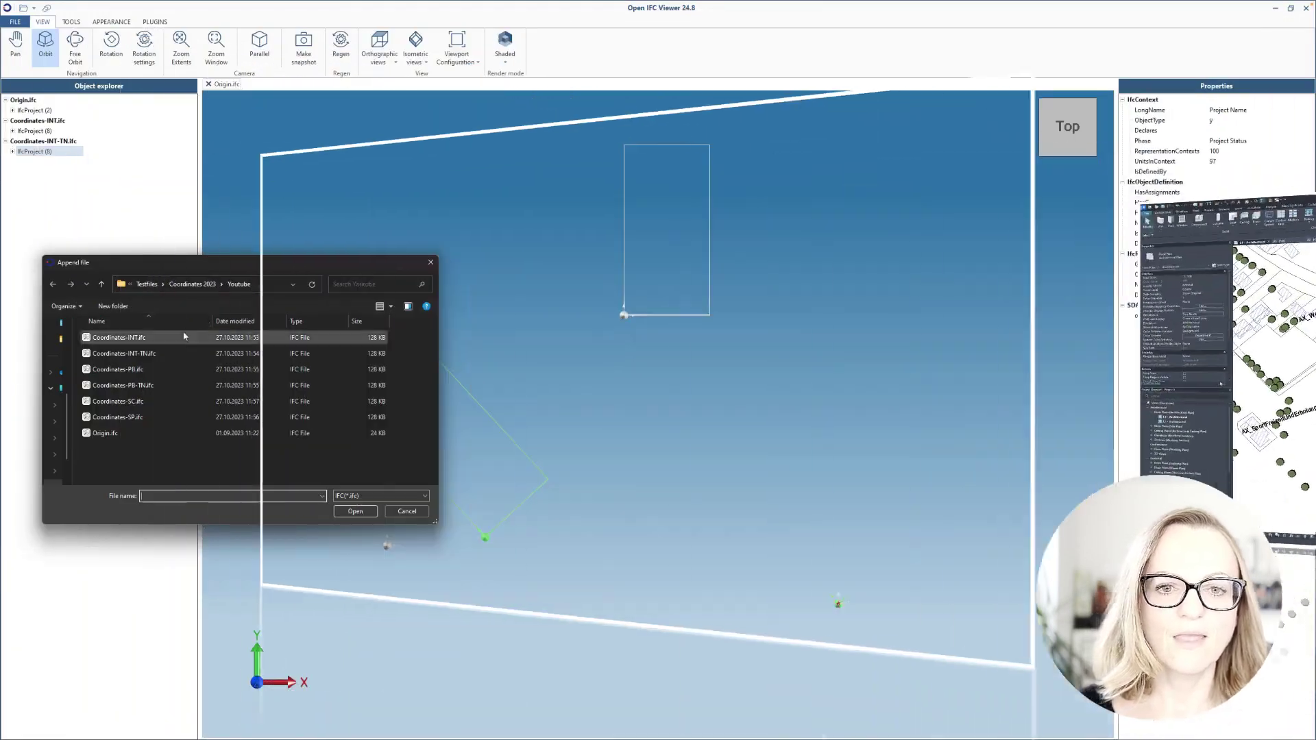
# Step: Append Coordinates-PB.ifc and select its IfcProject in the object explorer
pyautogui.click(176, 372)
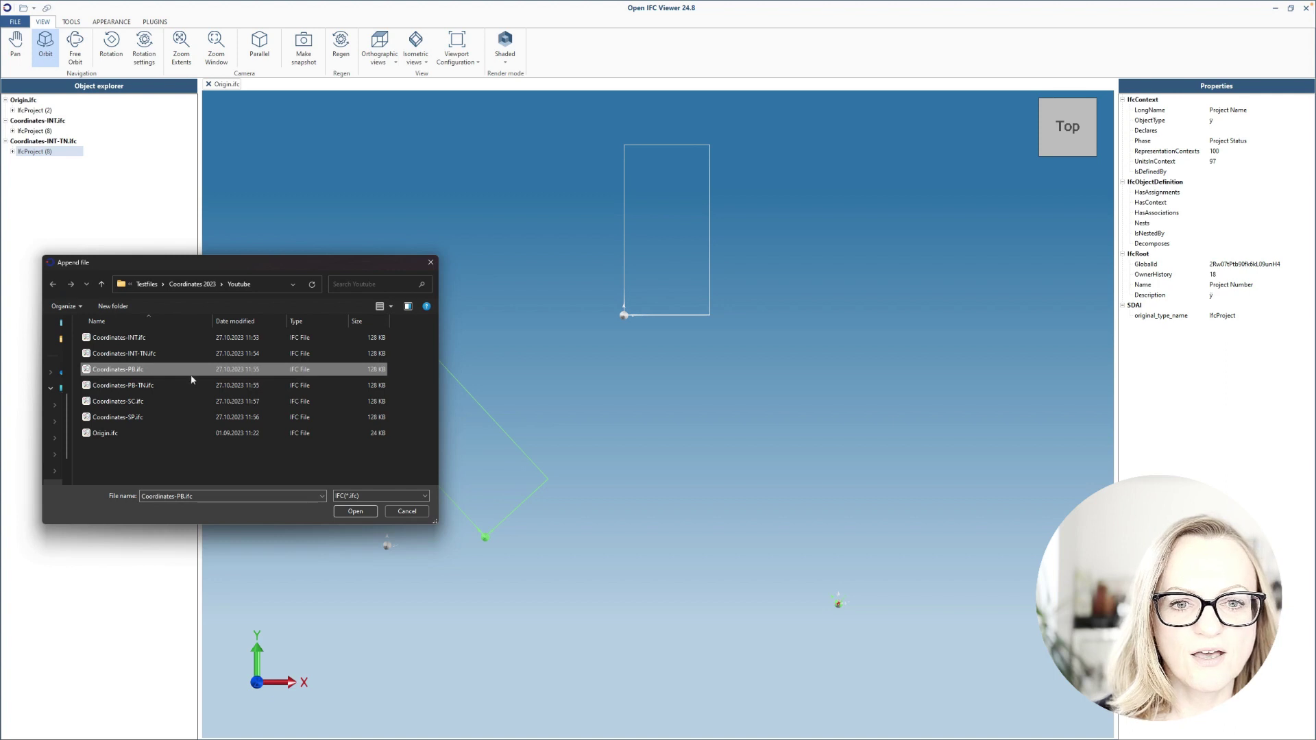
pyautogui.click(367, 513)
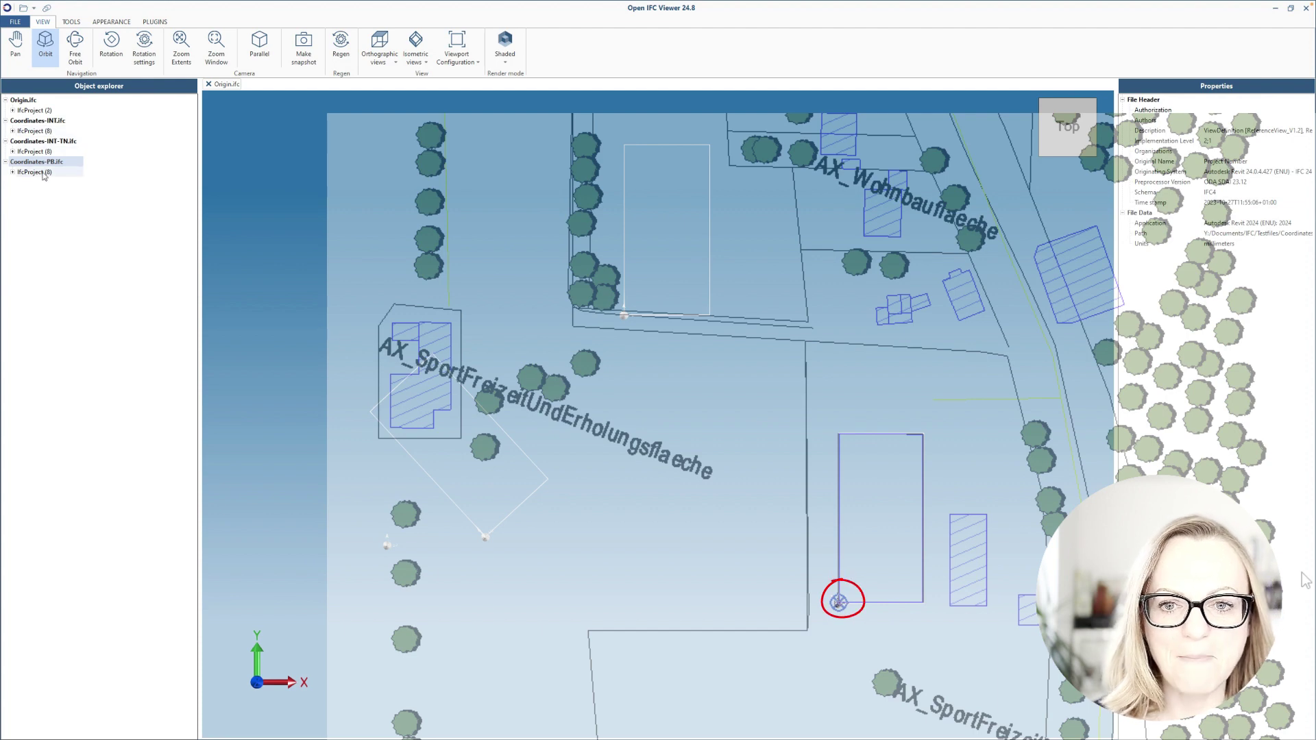
pyautogui.click(45, 172)
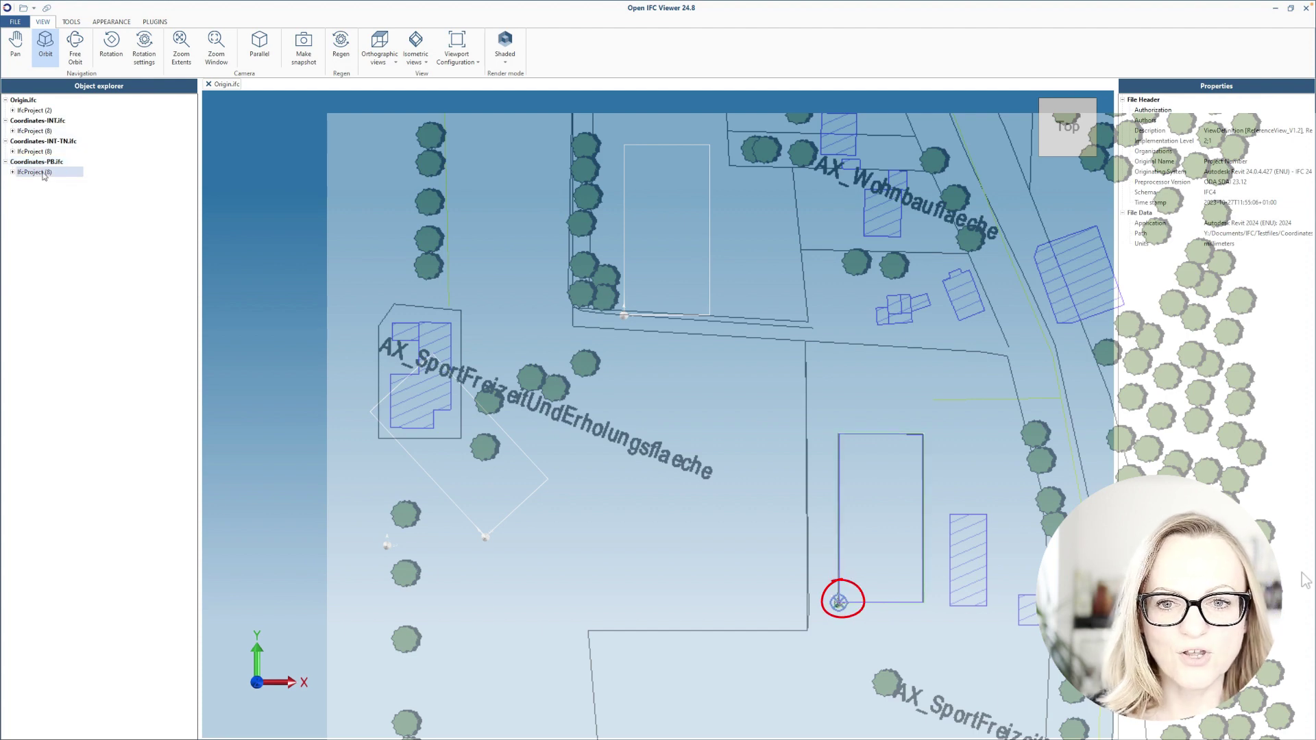
# Step: Append Coordinates-PB-TN.ifc, then pick Coordinates-SP.ifc in a new Append File dialog
pyautogui.click(23, 26)
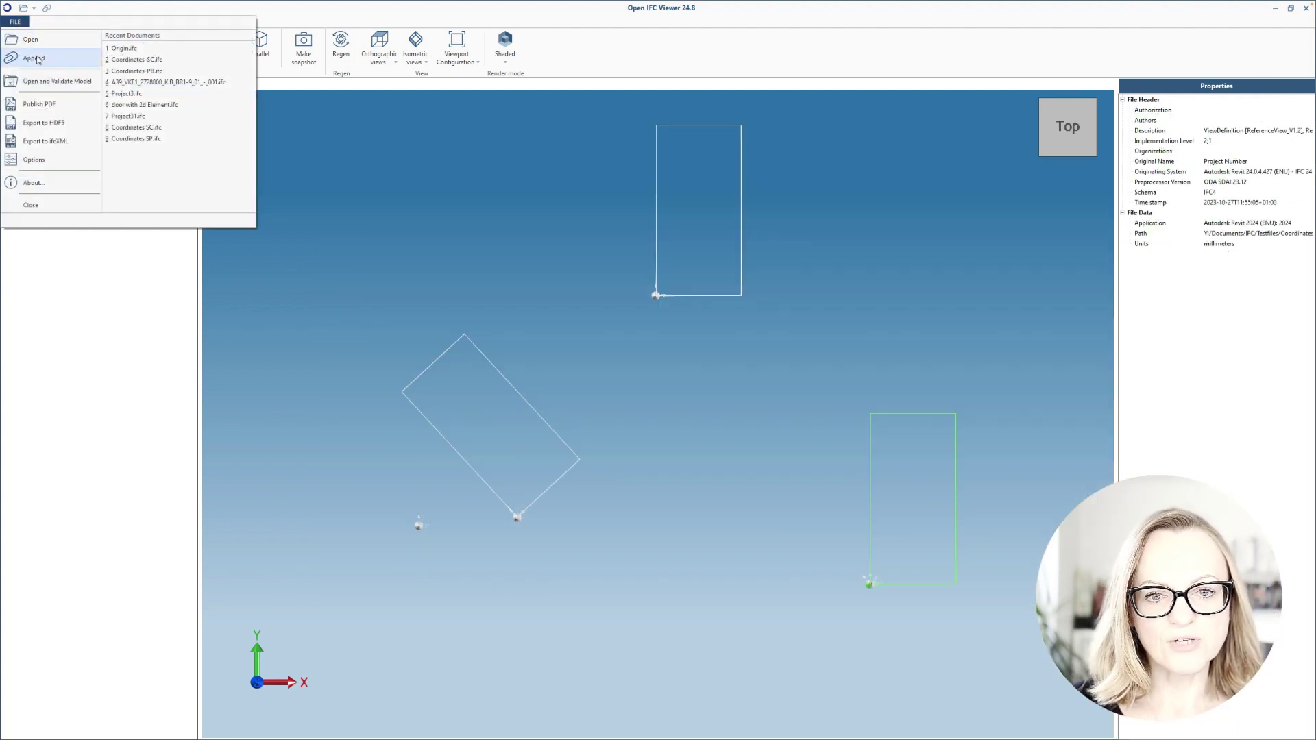
pyautogui.click(34, 58)
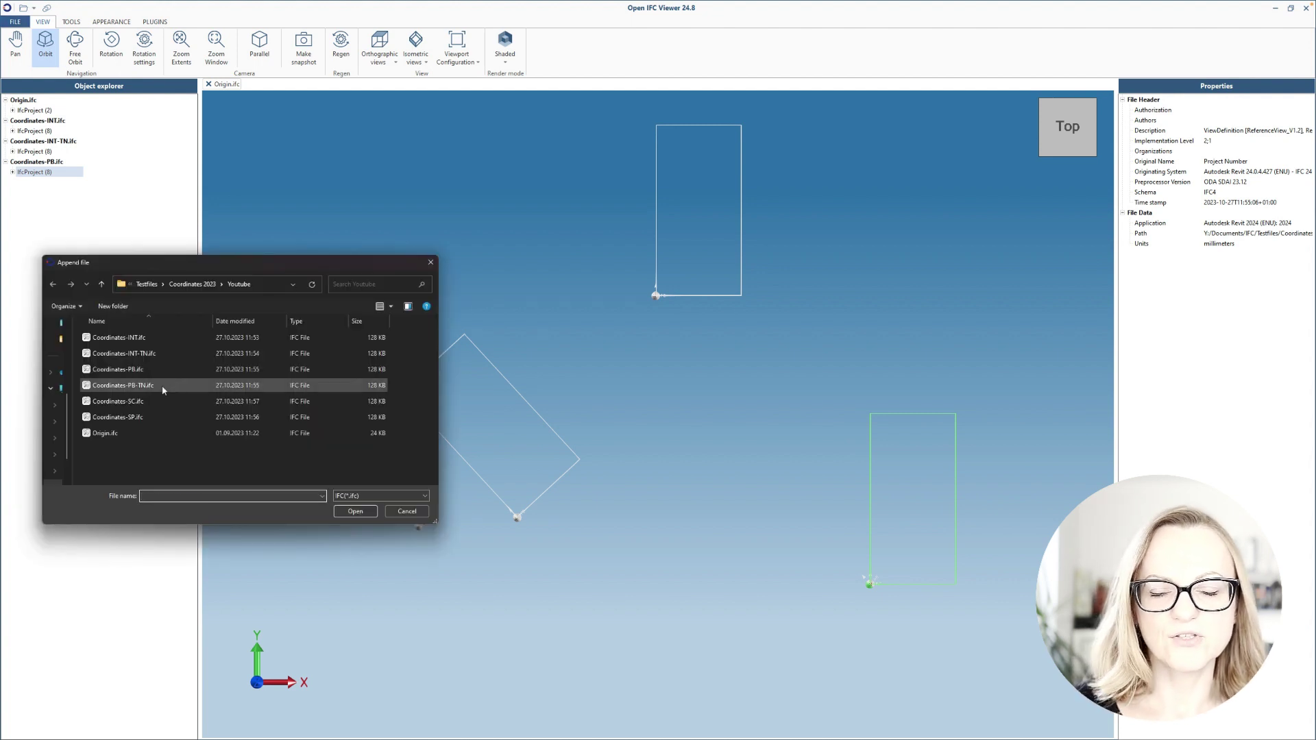
pyautogui.click(163, 388)
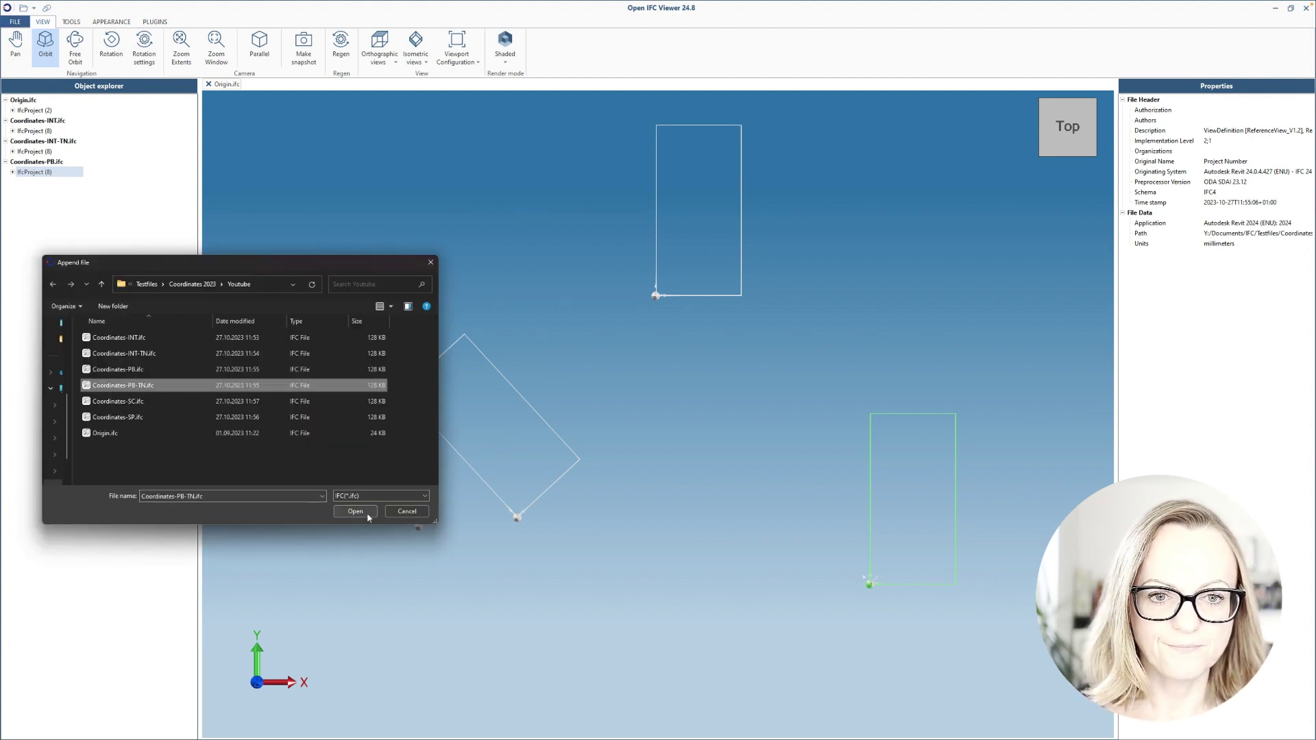
pyautogui.click(355, 512)
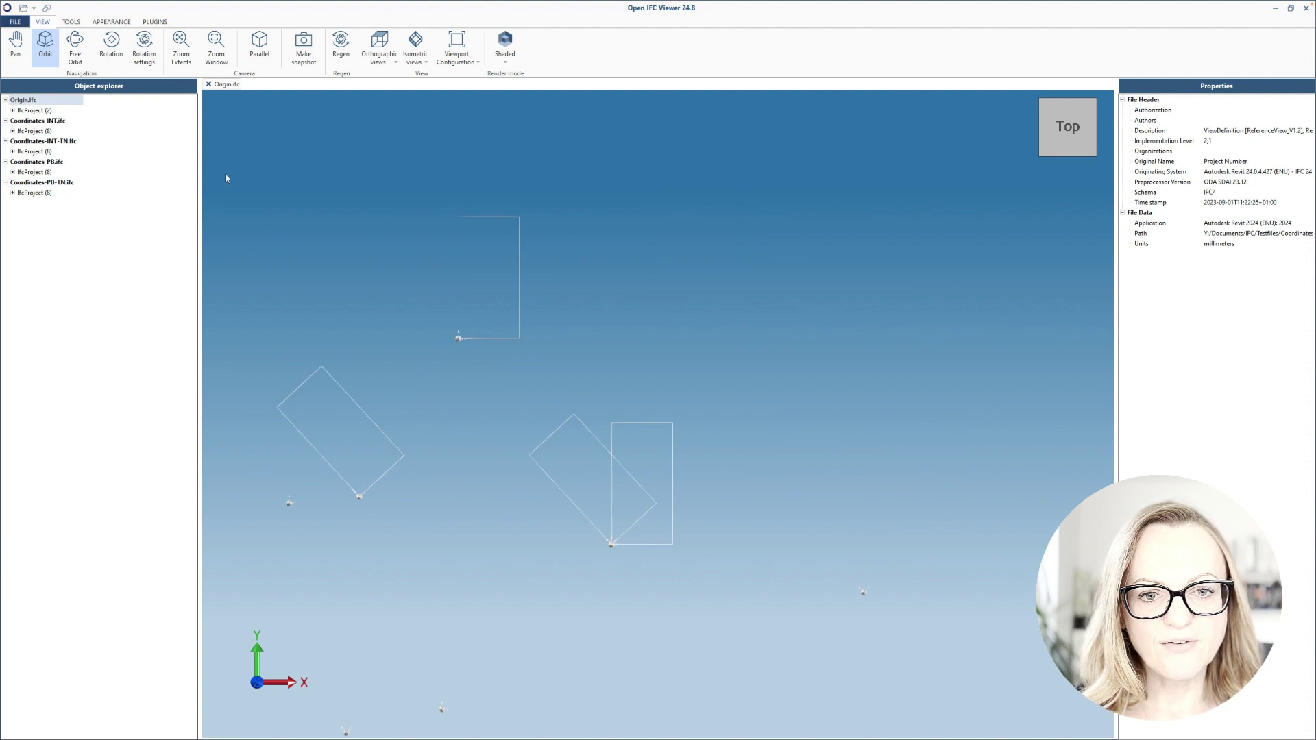
pyautogui.hotkey('ctrl', 'shift', 'o')
pyautogui.click(118, 417)
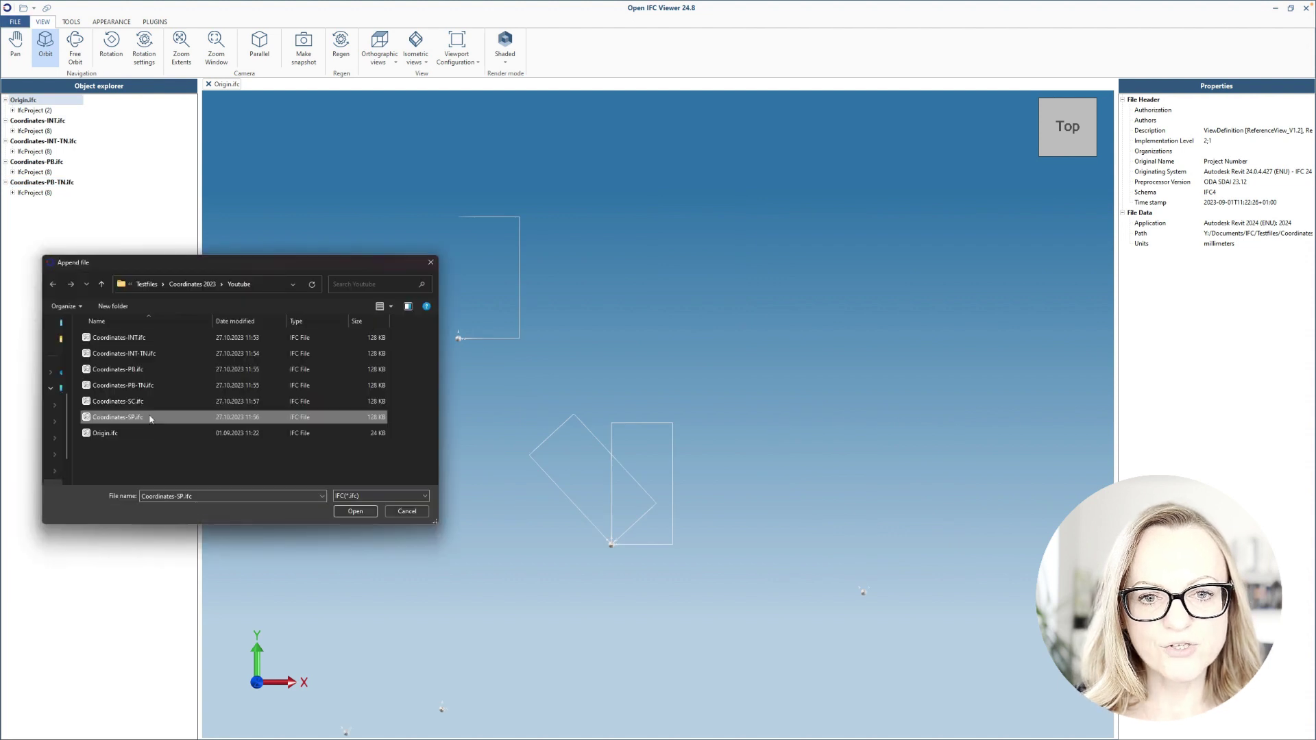
# Step: Append Coordinates-SP.ifc, select its IfcProject, then append Coordinates-SC.ifc for seven loaded models
pyautogui.click(354, 512)
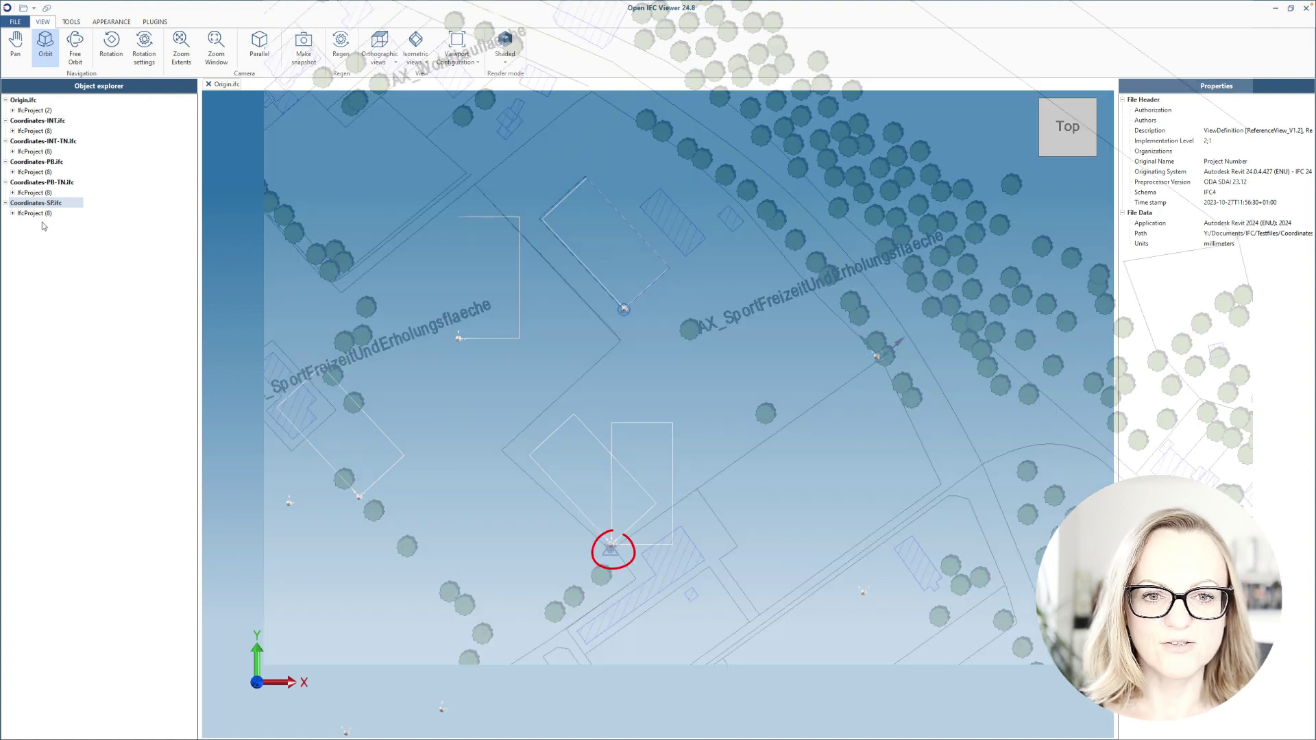
pyautogui.click(42, 214)
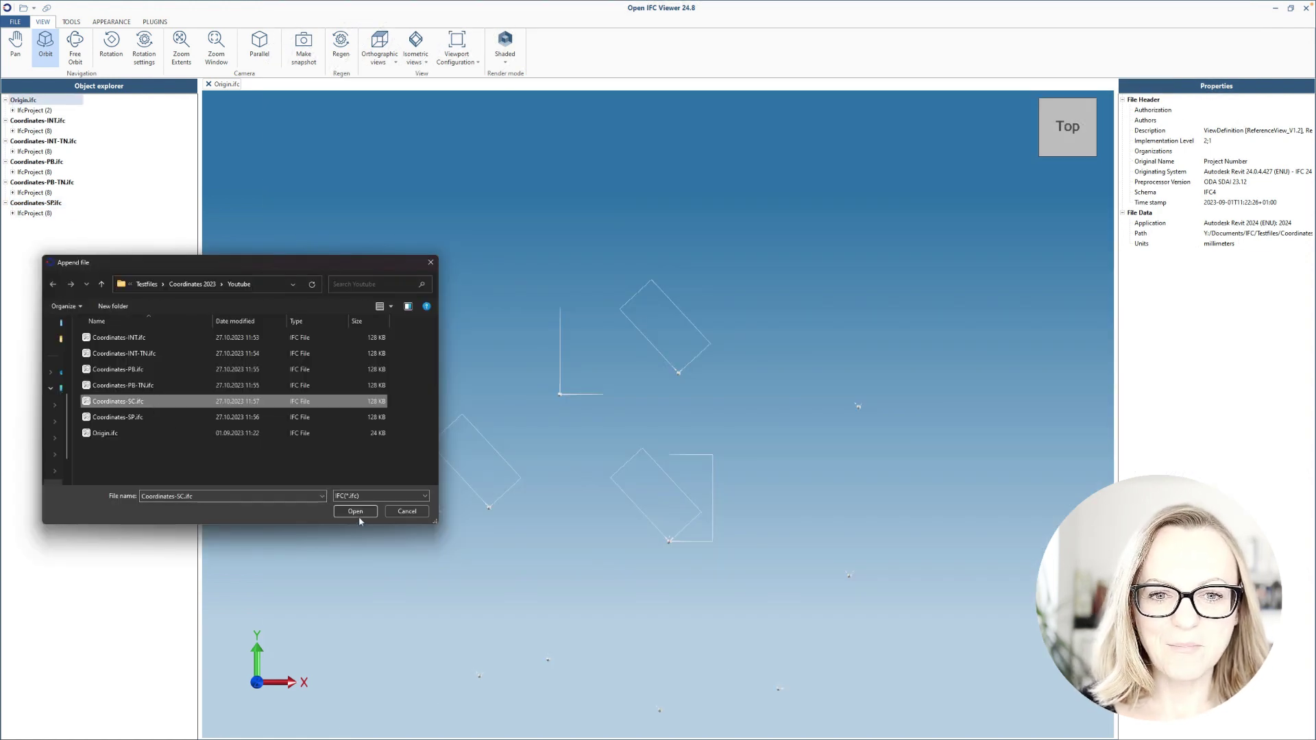
pyautogui.click(355, 512)
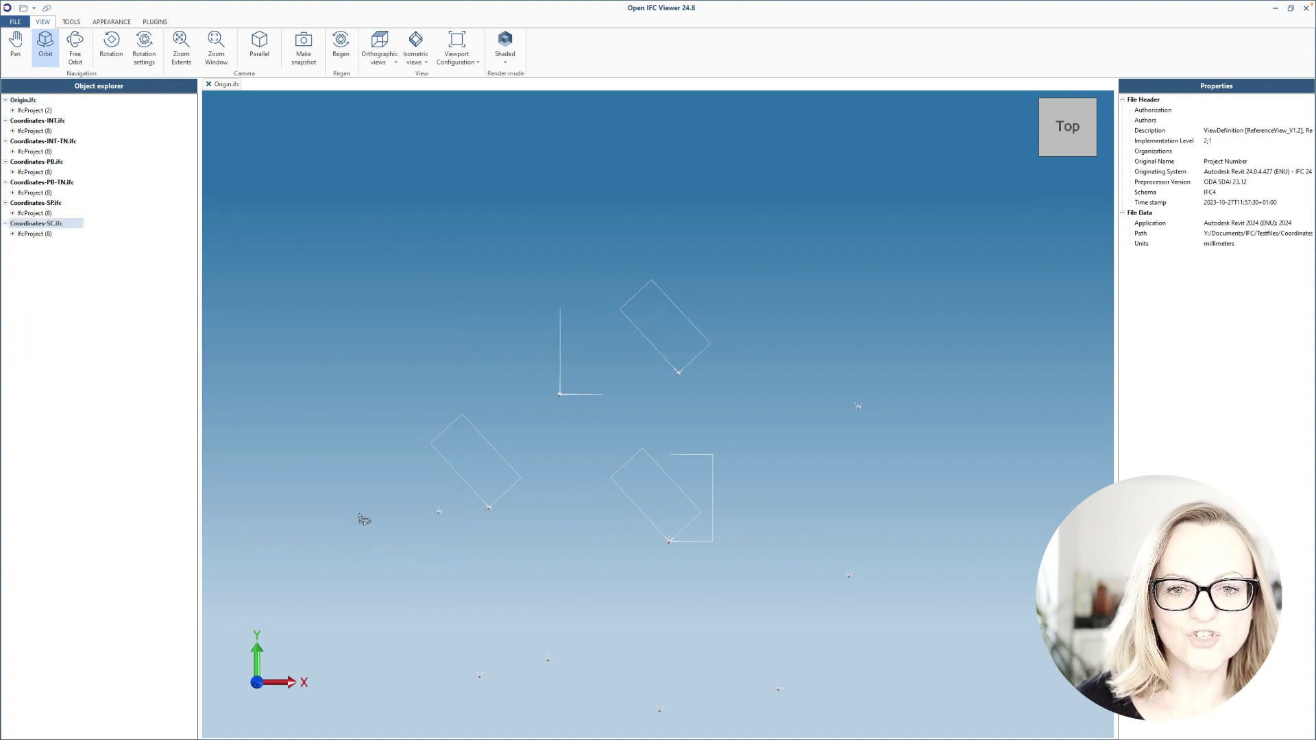
pyautogui.scroll(3, 668, 403)
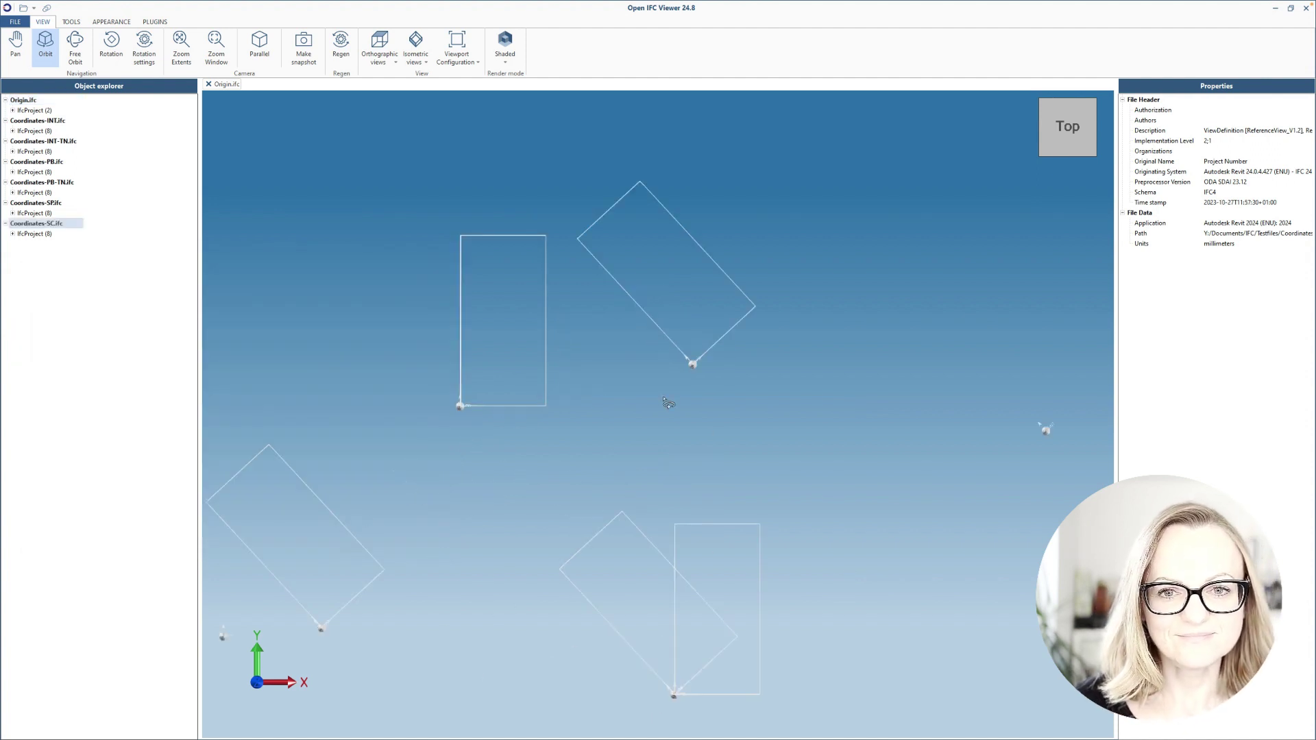
pyautogui.scroll(2, 669, 403)
pyautogui.scroll(-3, 670, 403)
# Step: Isolate the Coordinates-SC.ifc project (IfcProject 8) and zoom in on its wall rectangle
pyautogui.rightClick(73, 238)
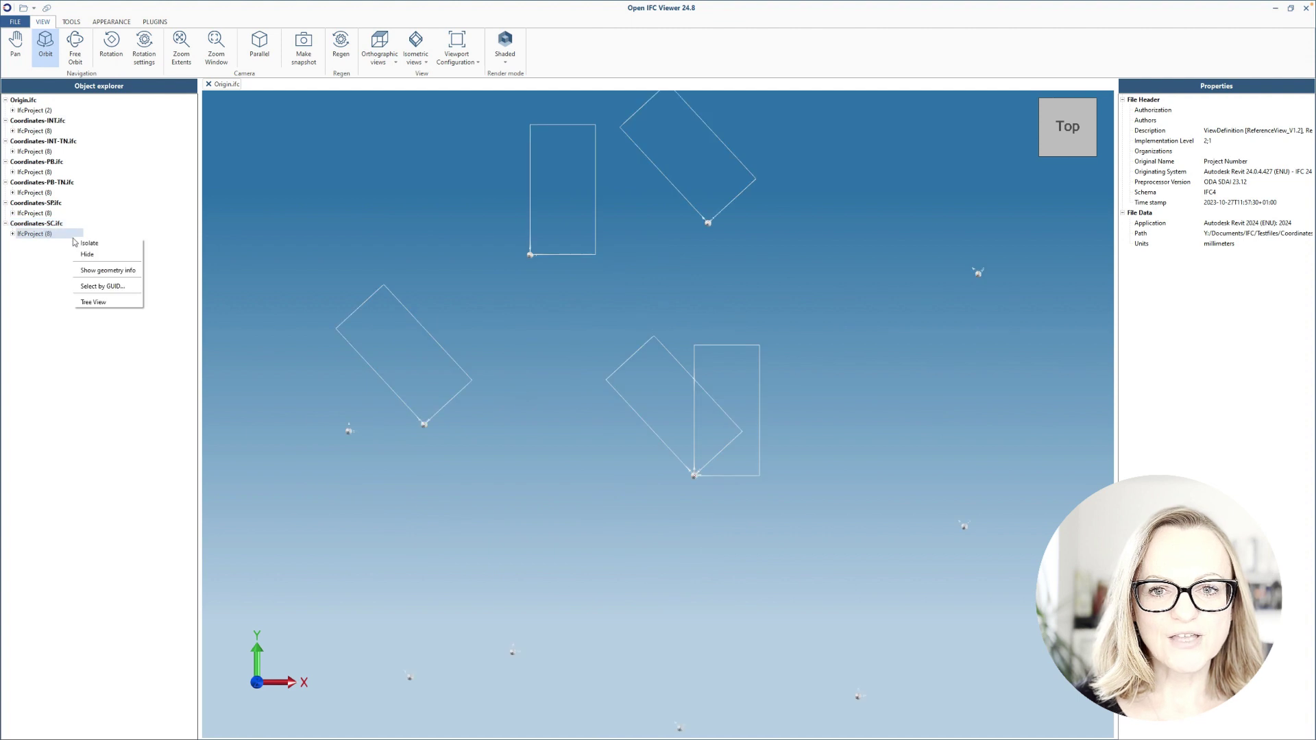
pyautogui.click(85, 244)
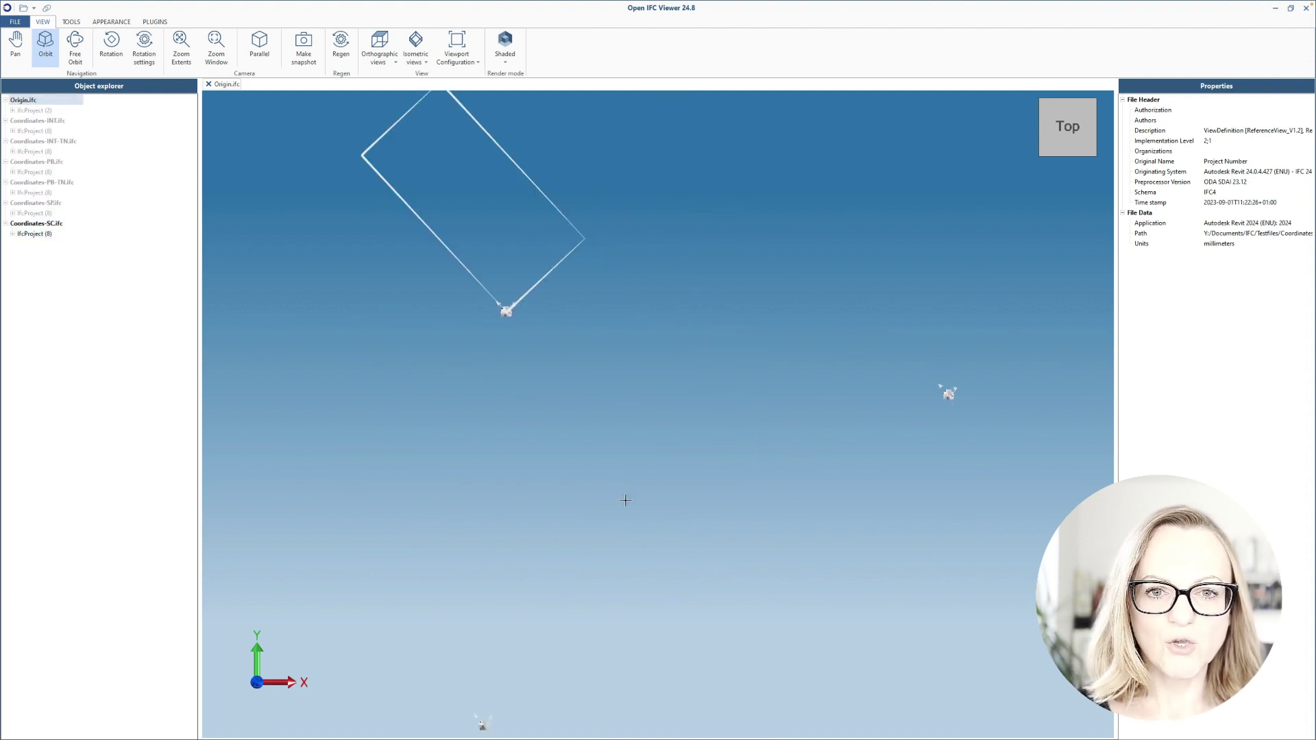
pyautogui.scroll(-3, 597, 432)
pyautogui.scroll(5, 536, 591)
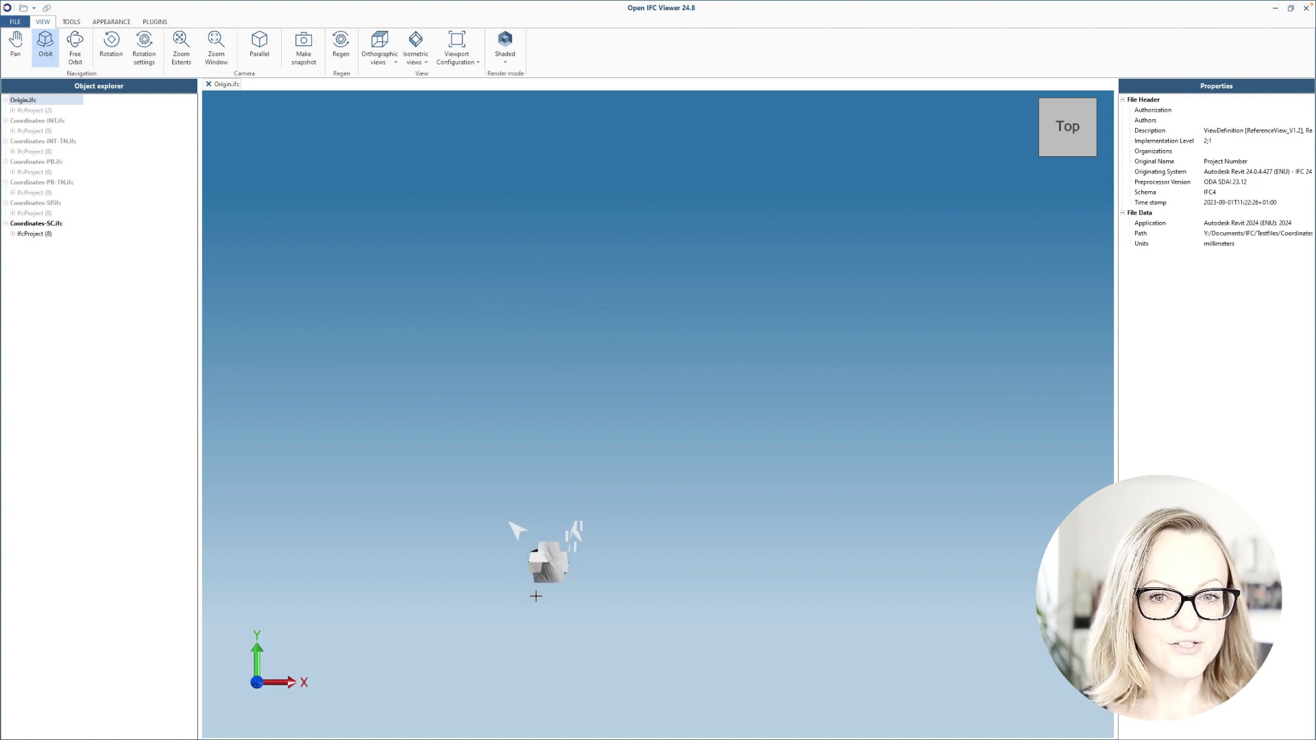
pyautogui.scroll(5, 548, 572)
pyautogui.scroll(-10, 548, 572)
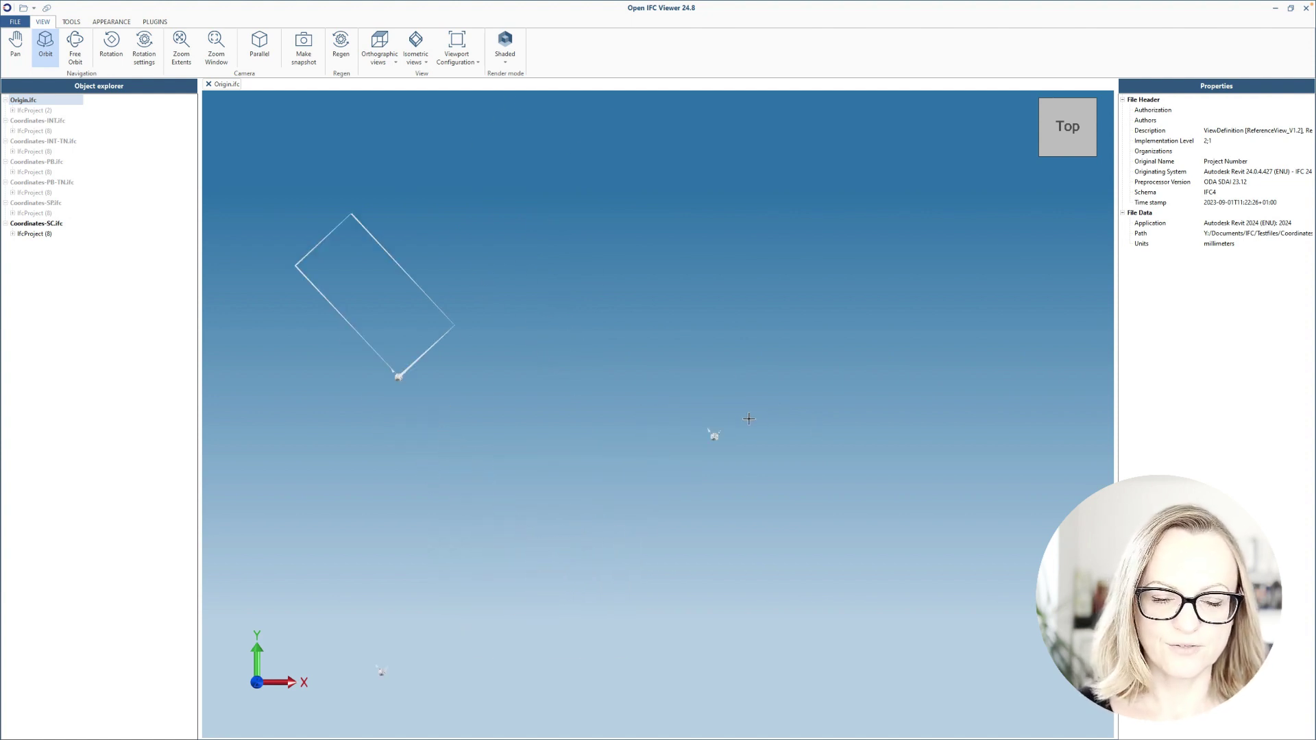
pyautogui.scroll(10, 692, 473)
pyautogui.scroll(-10, 881, 516)
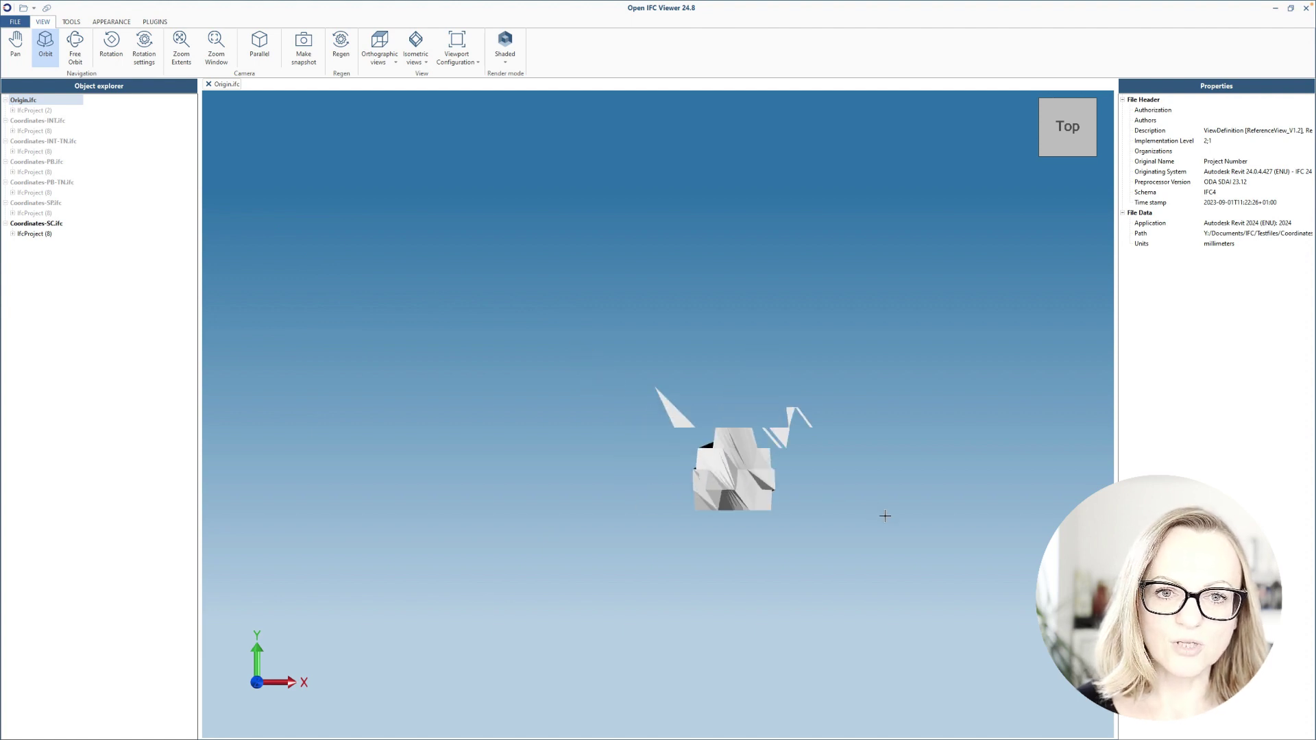
pyautogui.scroll(3, 514, 422)
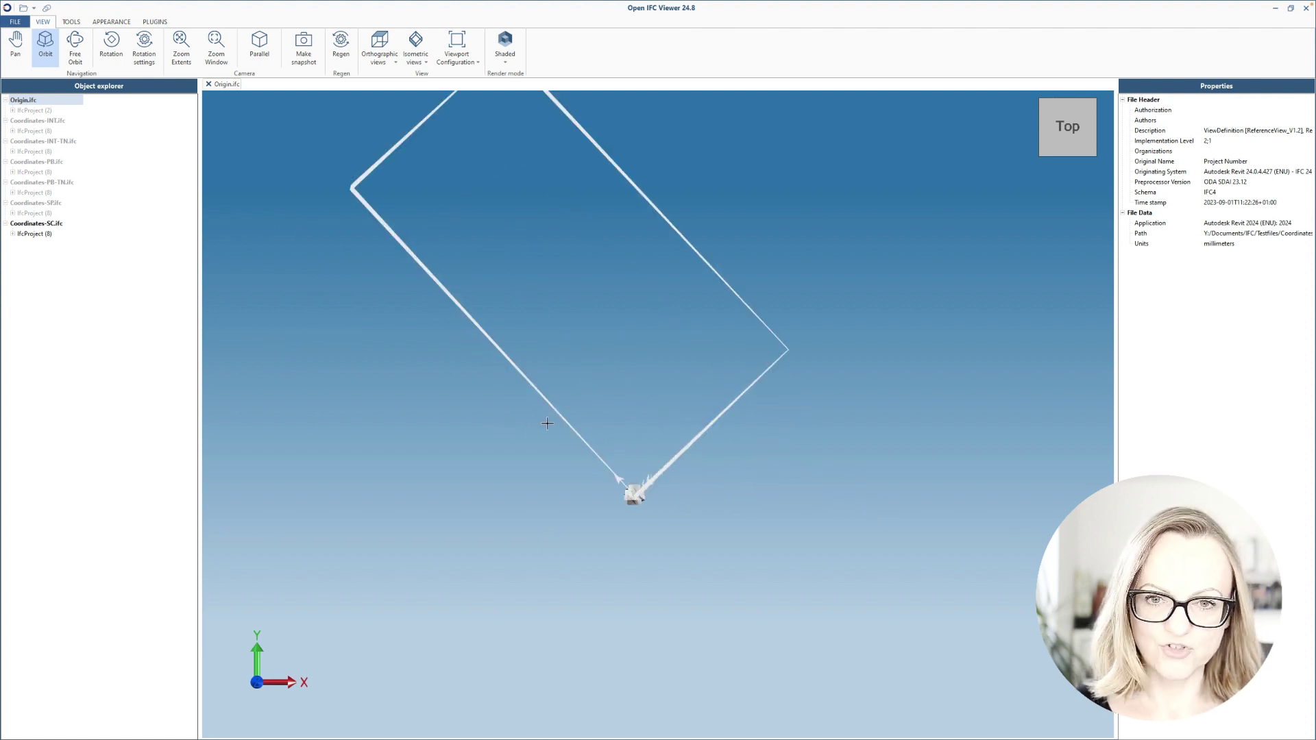
pyautogui.scroll(3, 608, 365)
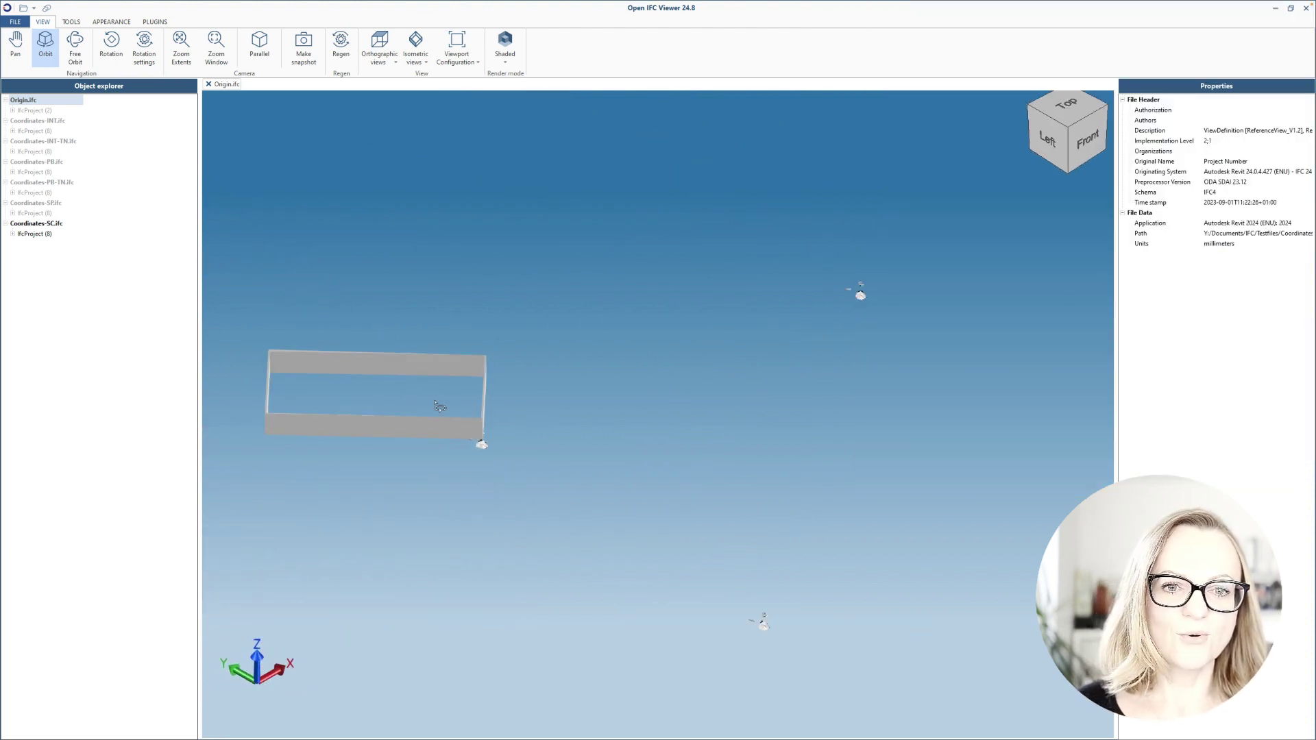
# Step: Orbit the view to compare the wall rectangle with the origin marker in 3D
pyautogui.moveTo(566, 495); pyautogui.dragTo(442, 458)
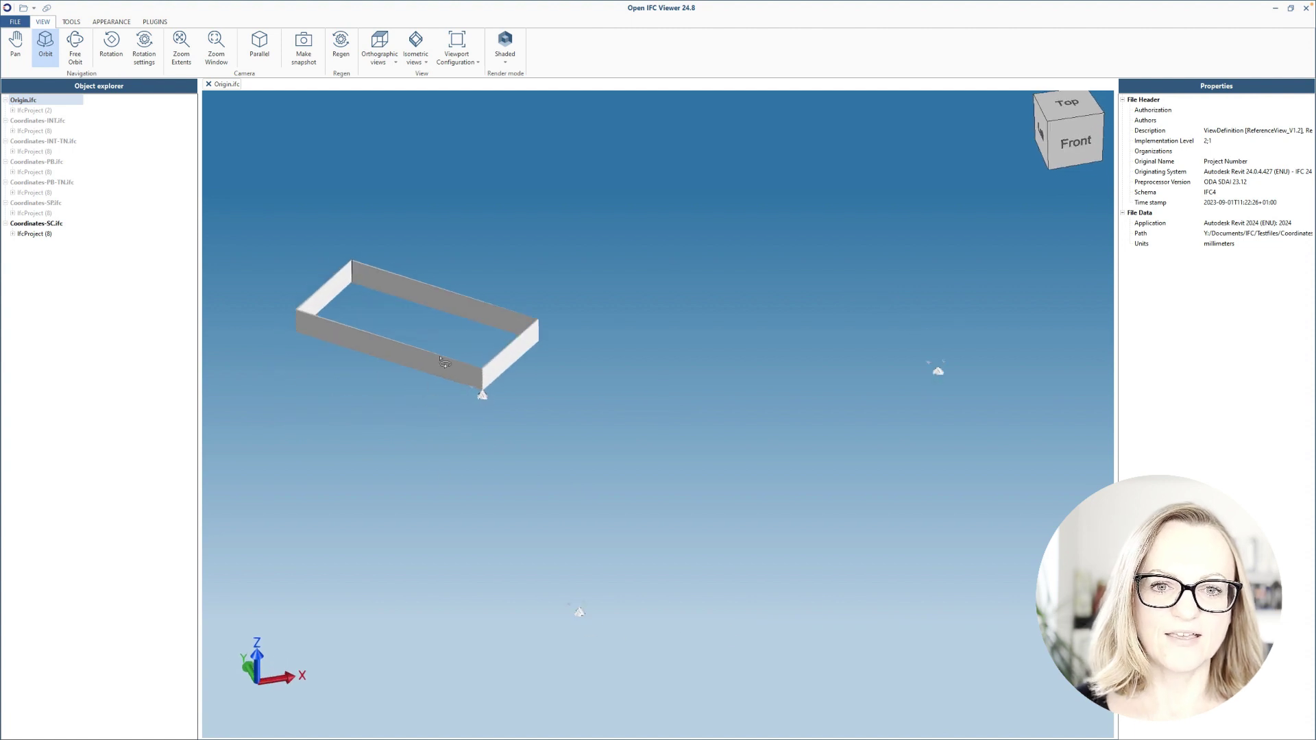
pyautogui.scroll(5, 449, 353)
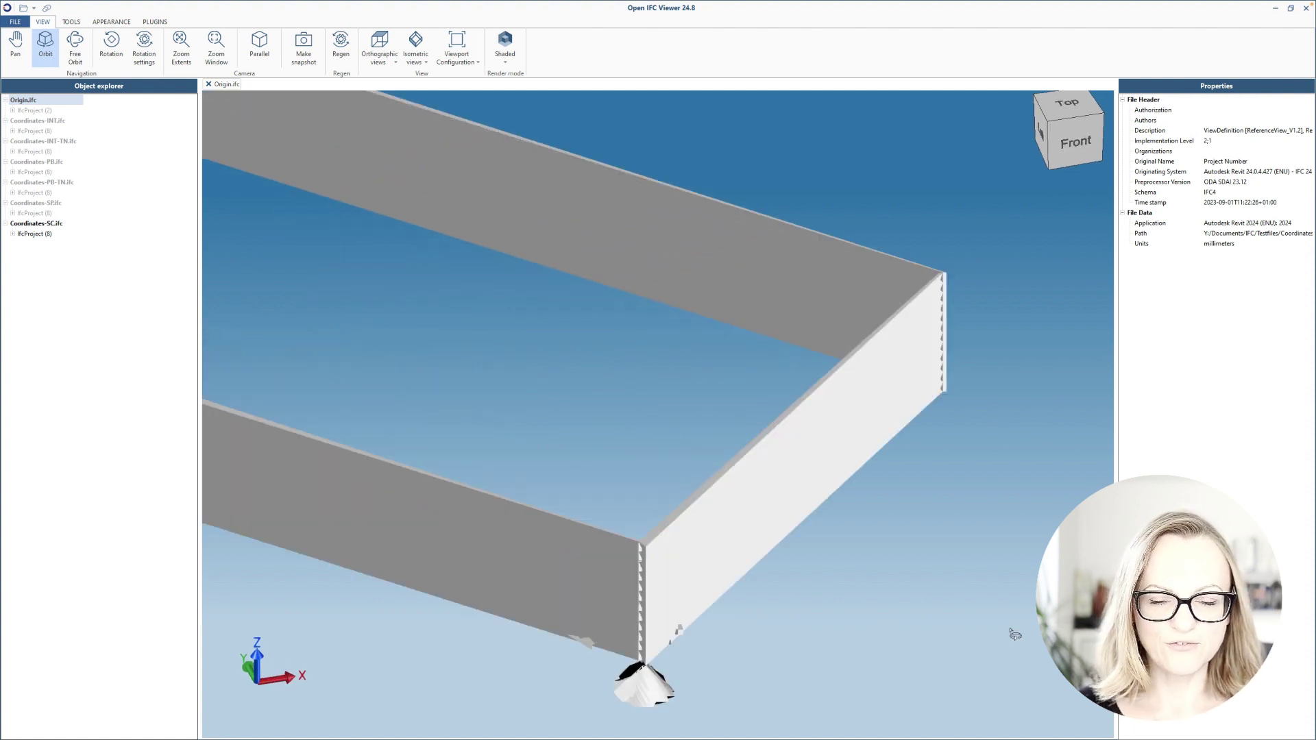
pyautogui.click(19, 23)
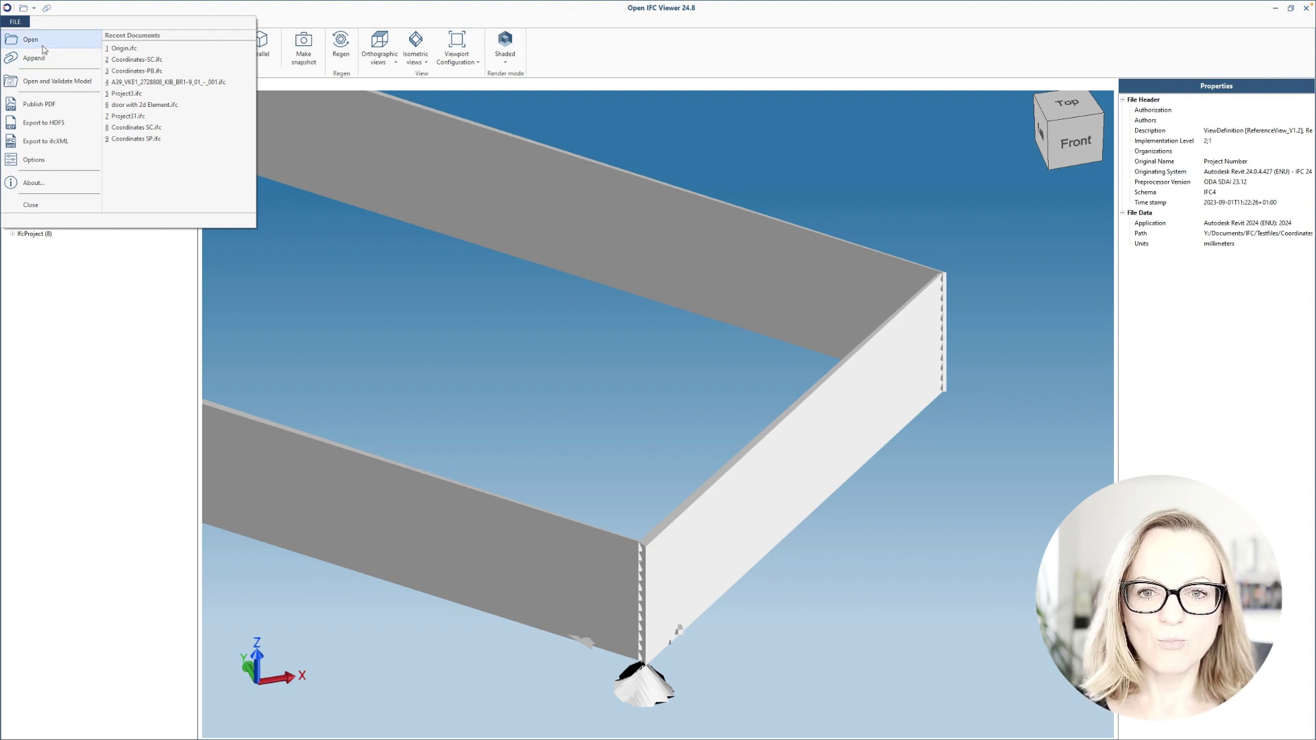
# Step: Open Coordinates-SC.ifc by itself as a separate document
pyautogui.press('Escape')
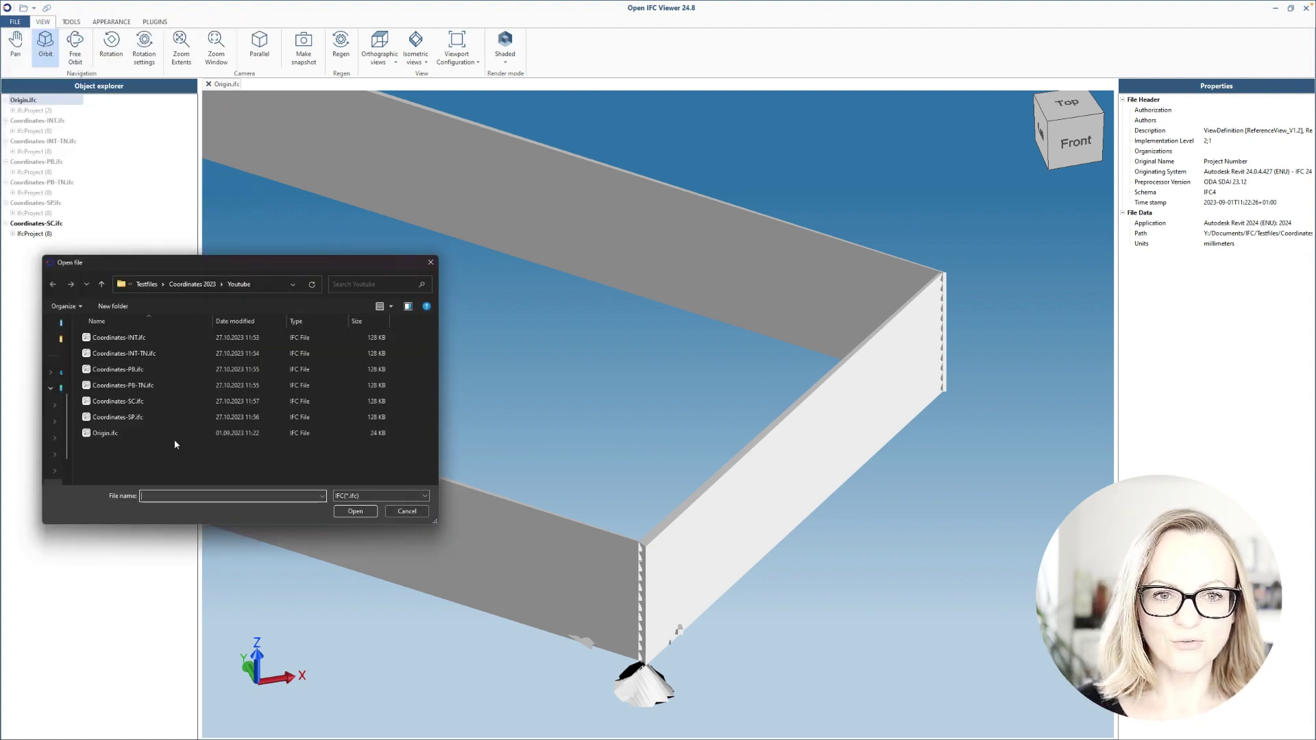
pyautogui.click(171, 404)
pyautogui.click(343, 511)
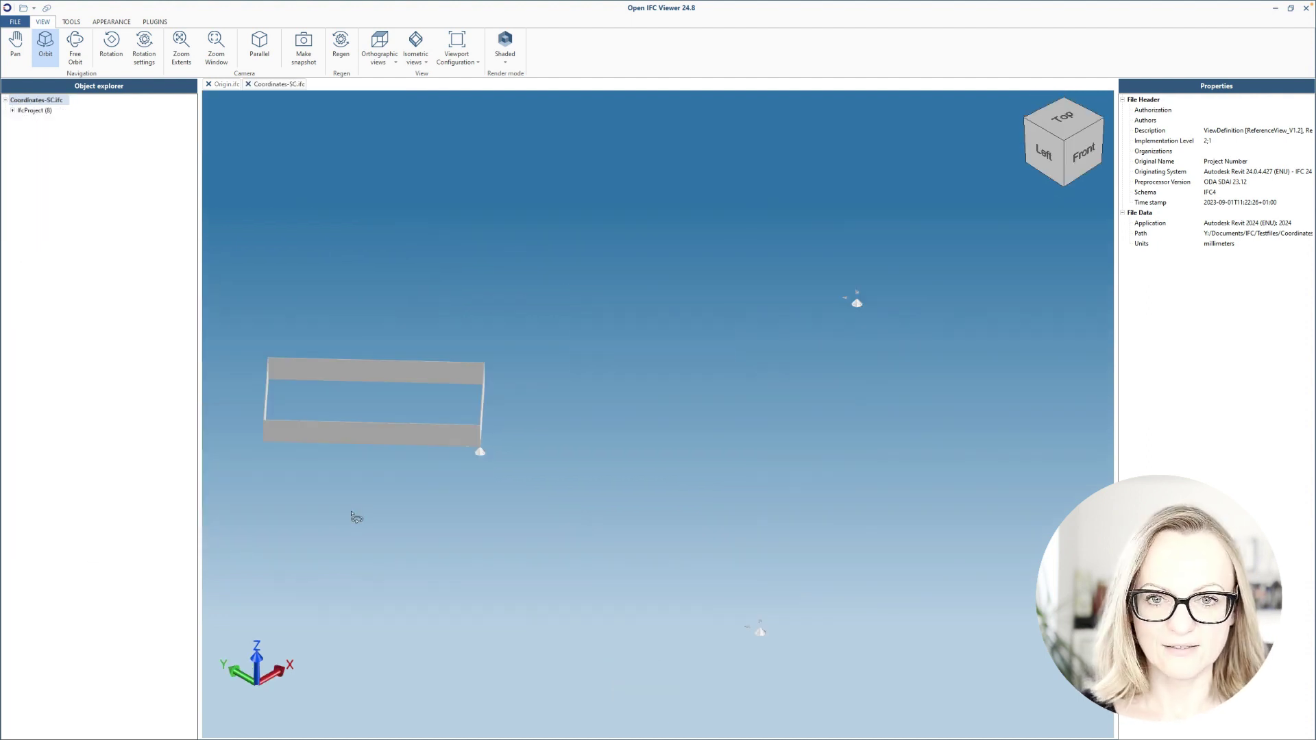
# Step: Orbit and zoom to view the wall frame from above beside the cone marker
pyautogui.moveTo(639, 488); pyautogui.dragTo(450, 425)
pyautogui.scroll(8, 451, 425)
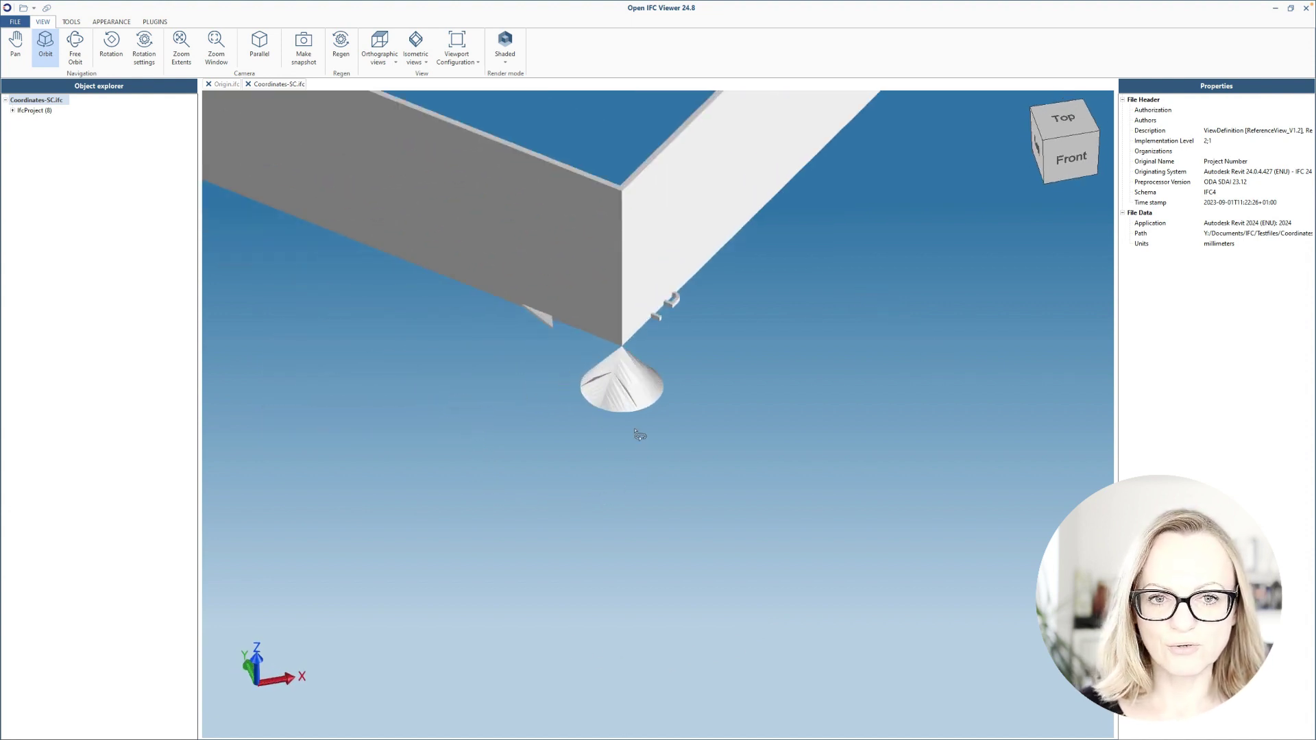
pyautogui.scroll(-6, 754, 546)
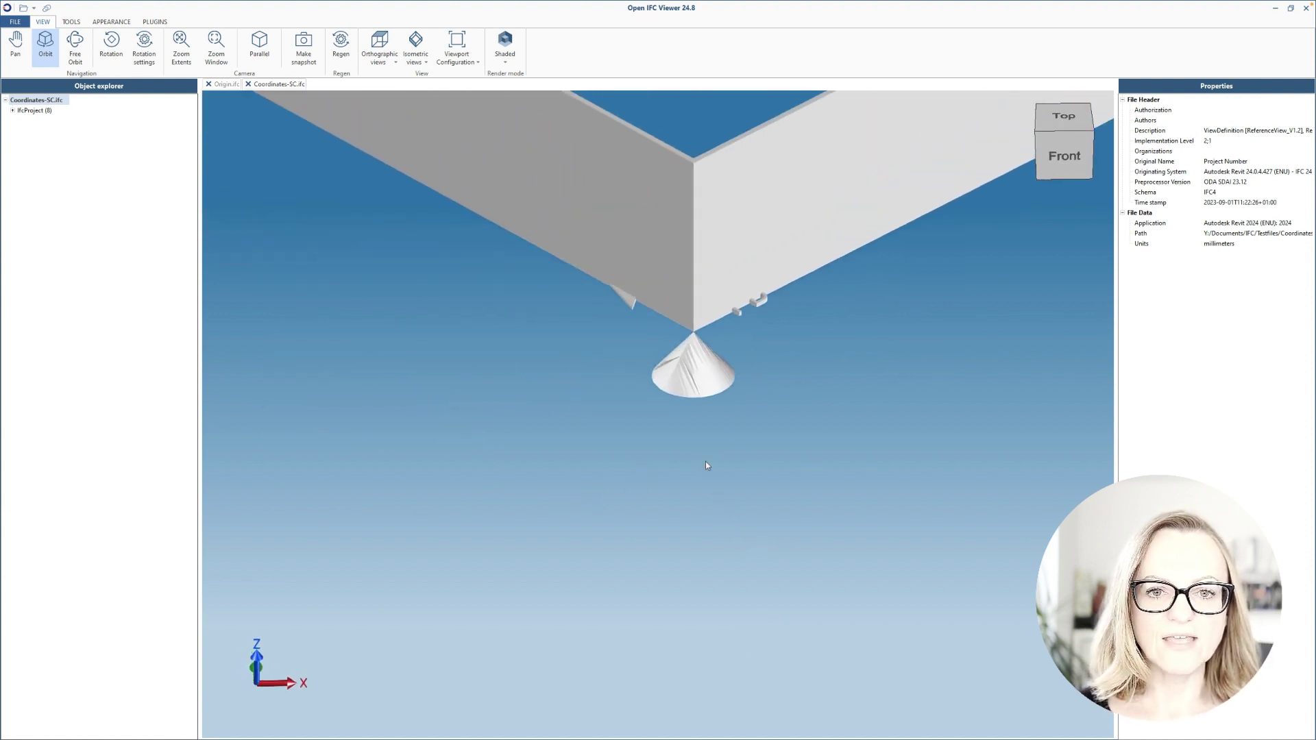
pyautogui.scroll(-4, 699, 452)
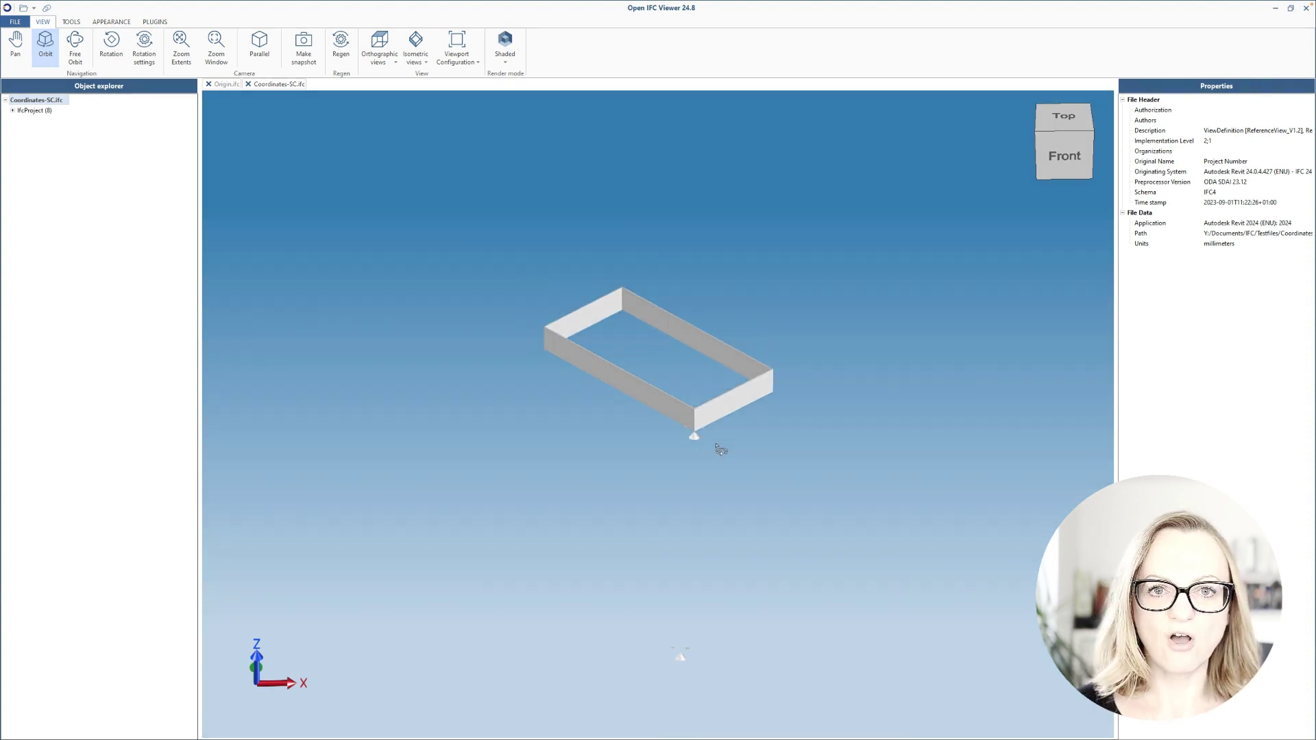